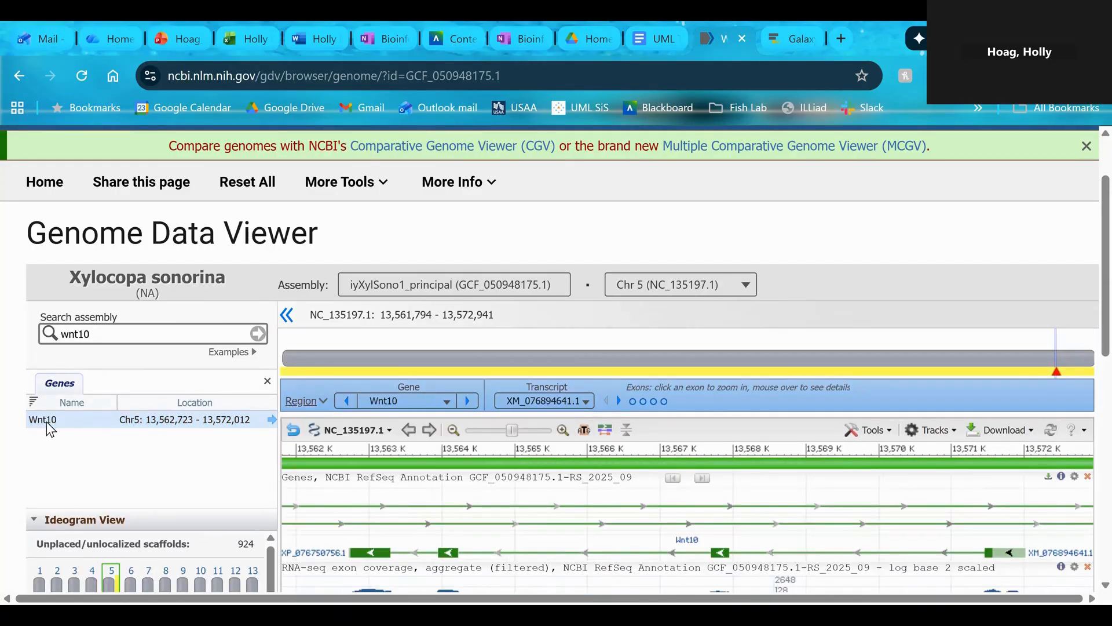
Go to the Wnt10 search result and select the whole gene's region in the sequence view
{"action": "left_click", "coordinate": [46, 422]}
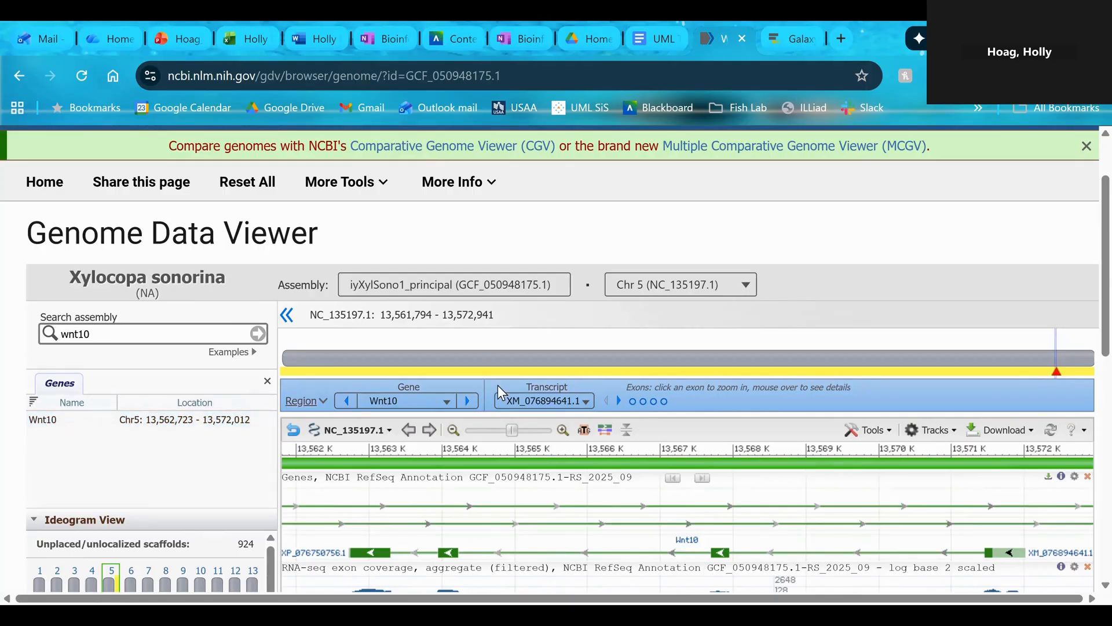
{"action": "left_click", "coordinate": [323, 401]}
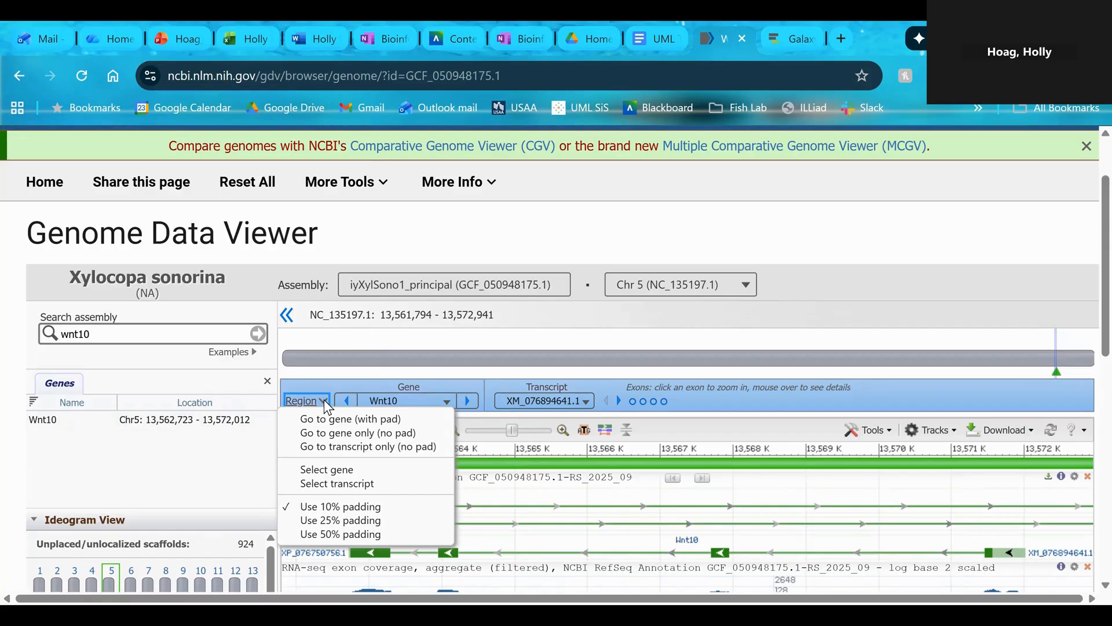
{"action": "left_click", "coordinate": [323, 470]}
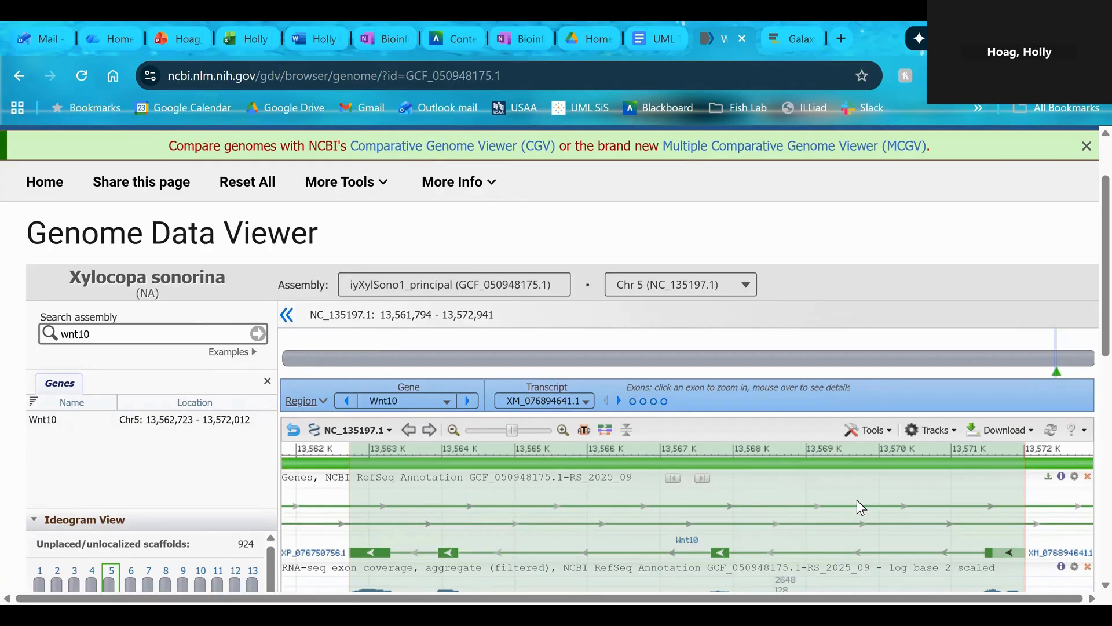
Download the selected Wnt10 region as FASTA using the All Selections option
{"action": "left_click", "coordinate": [961, 460]}
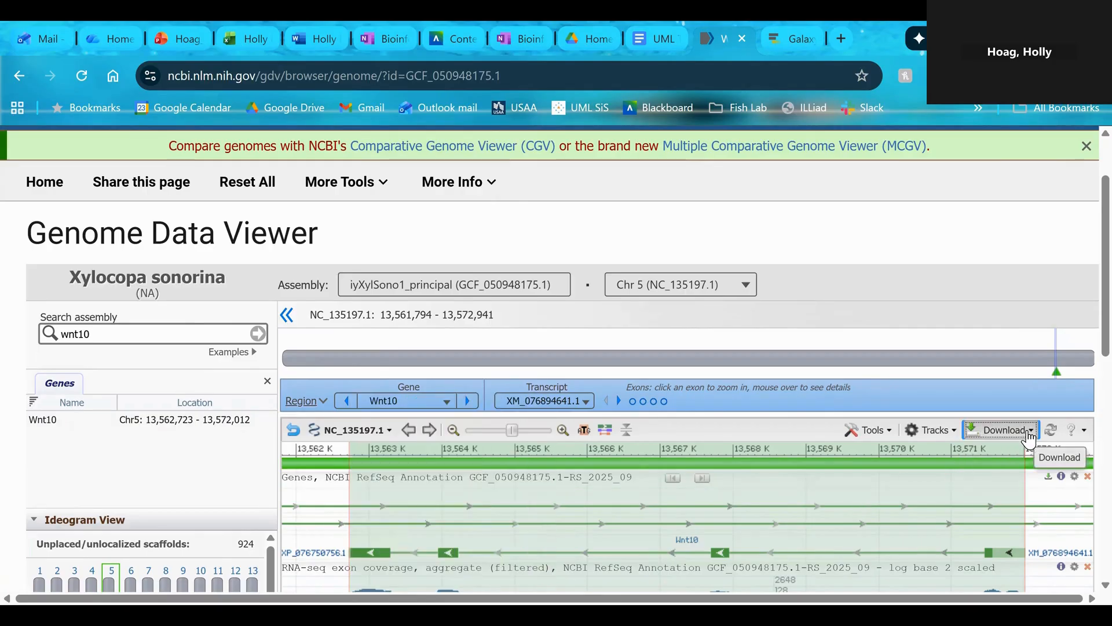
{"action": "left_click", "coordinate": [1028, 432]}
{"action": "mouse_move", "coordinate": [1007, 455]}
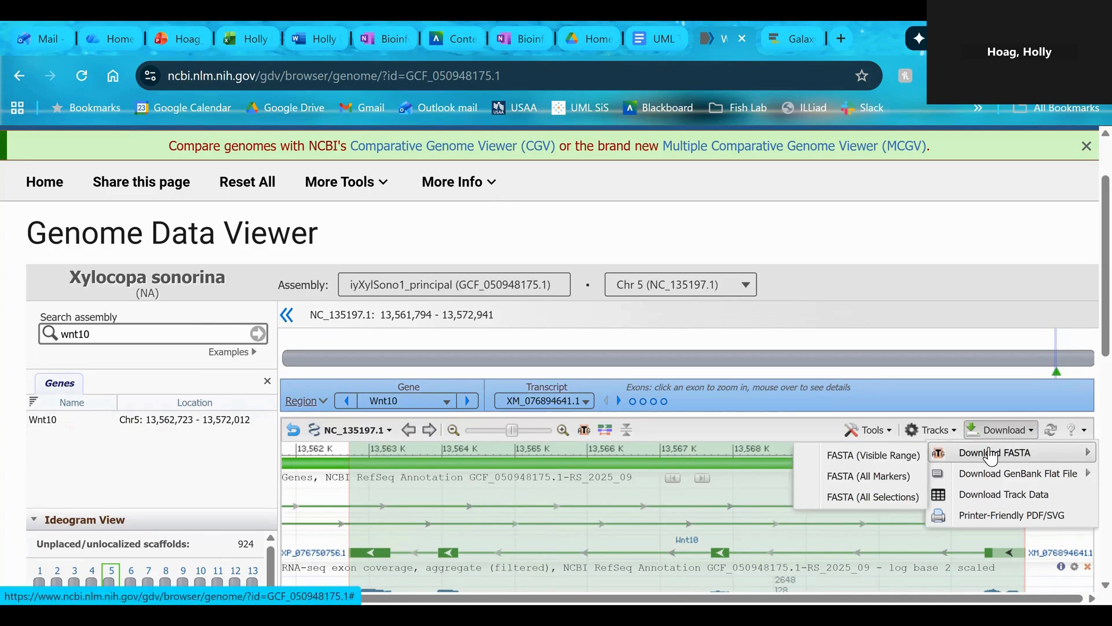
{"action": "left_click", "coordinate": [855, 499]}
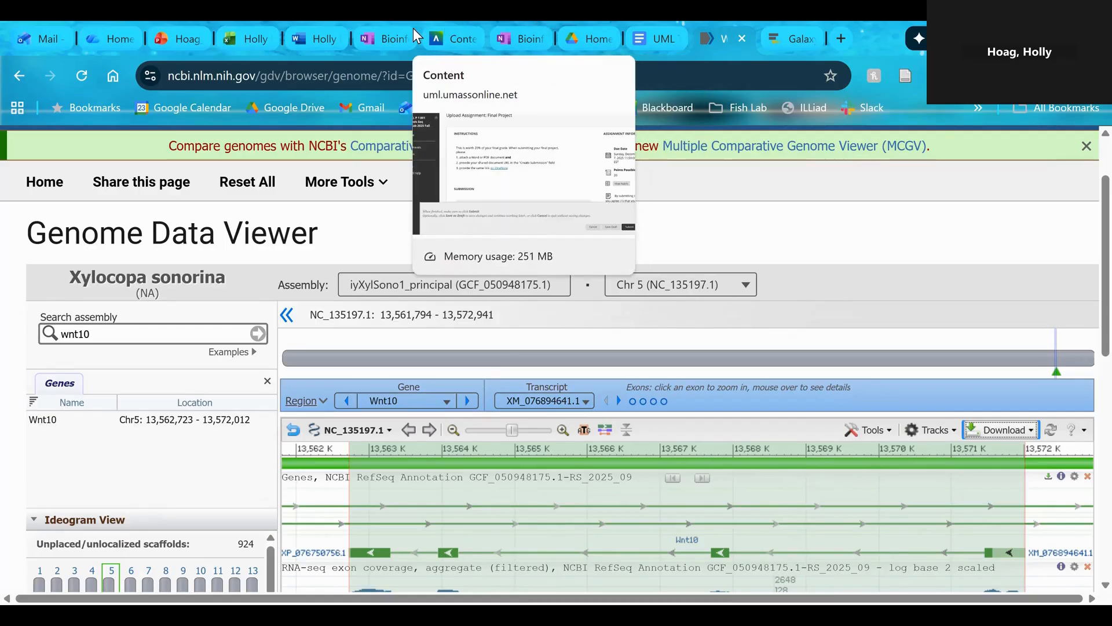
Switch to Galaxy, start a local file upload to the Tutorial history and browse to the Tutorial Data folder in Downloads
{"action": "key", "text": "ctrl+Tab"}
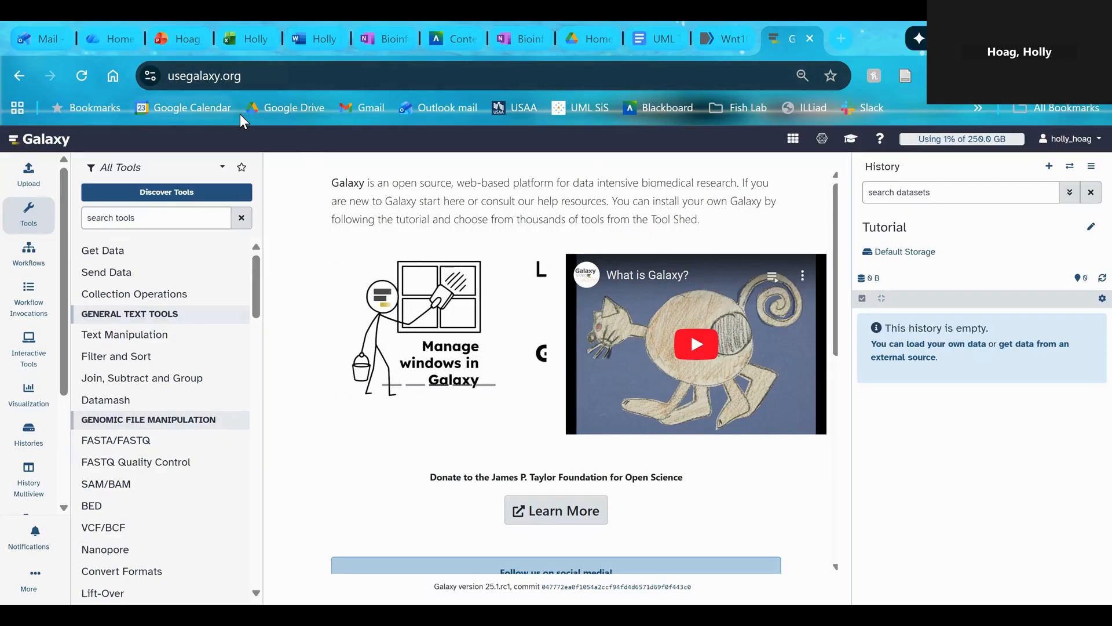
{"action": "left_click", "coordinate": [27, 174]}
{"action": "left_click", "coordinate": [417, 470]}
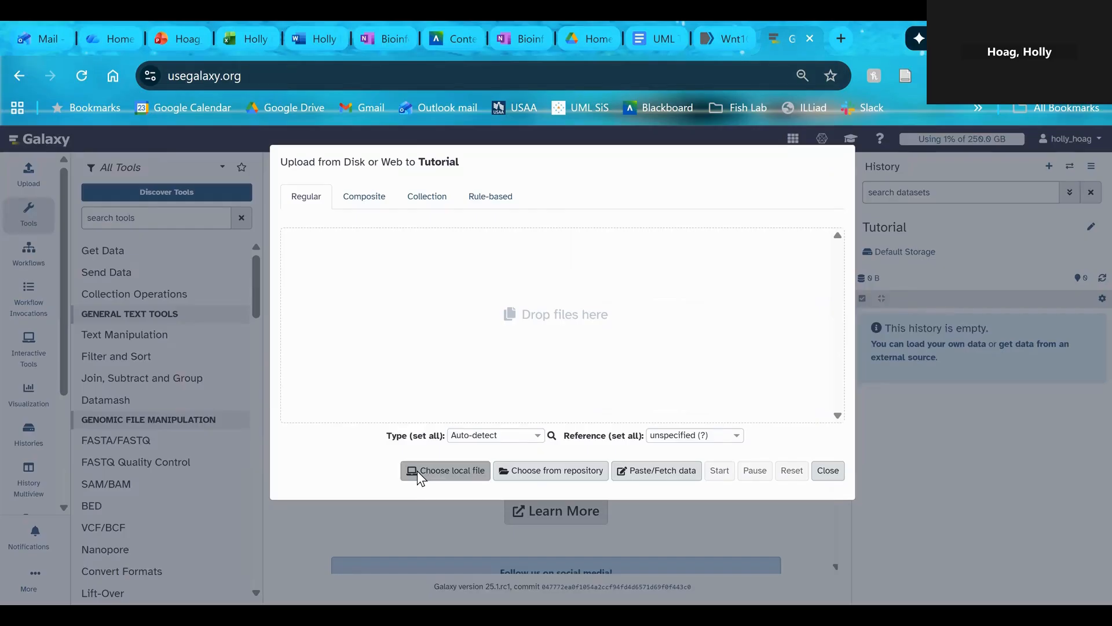
{"action": "scroll", "coordinate": [78, 208], "scroll_direction": "up", "scroll_amount": 2}
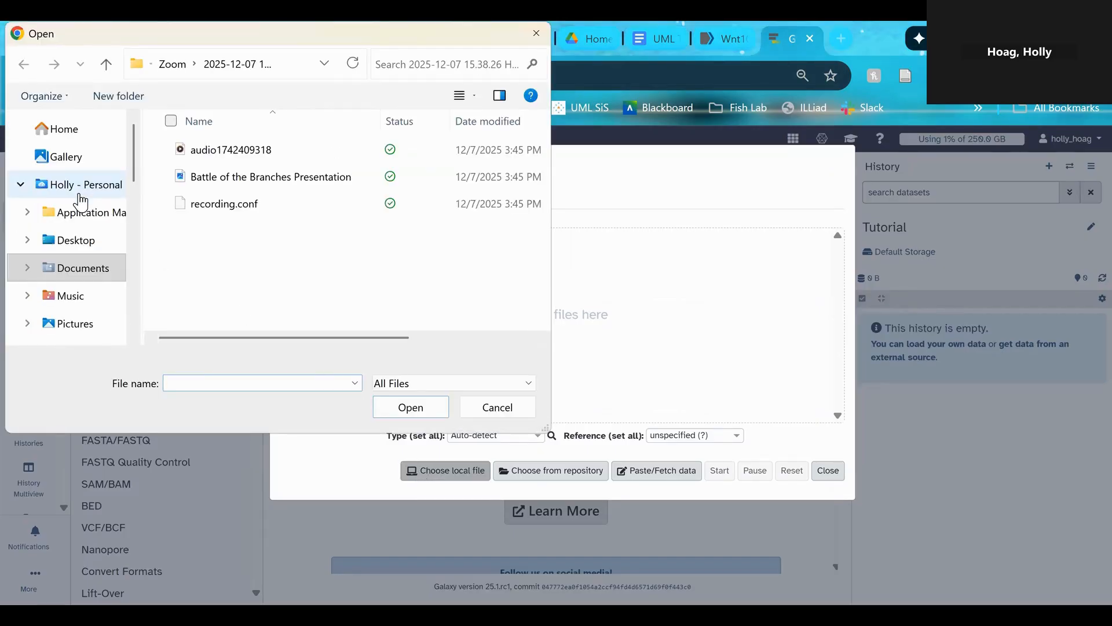
{"action": "scroll", "coordinate": [79, 197], "scroll_direction": "down", "scroll_amount": 3}
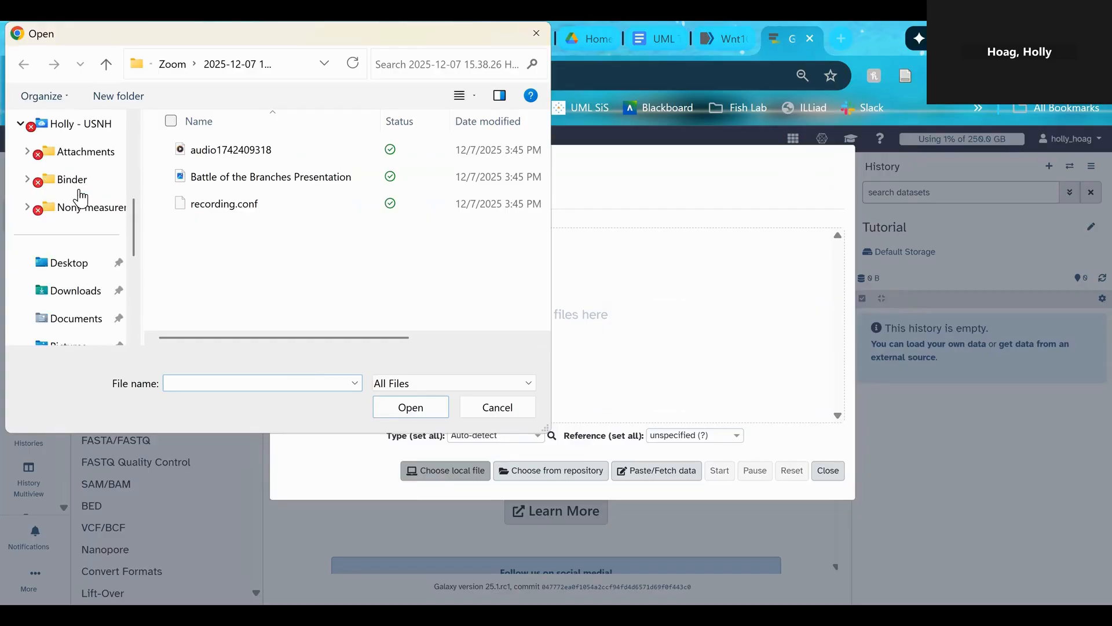
{"action": "left_click", "coordinate": [55, 301]}
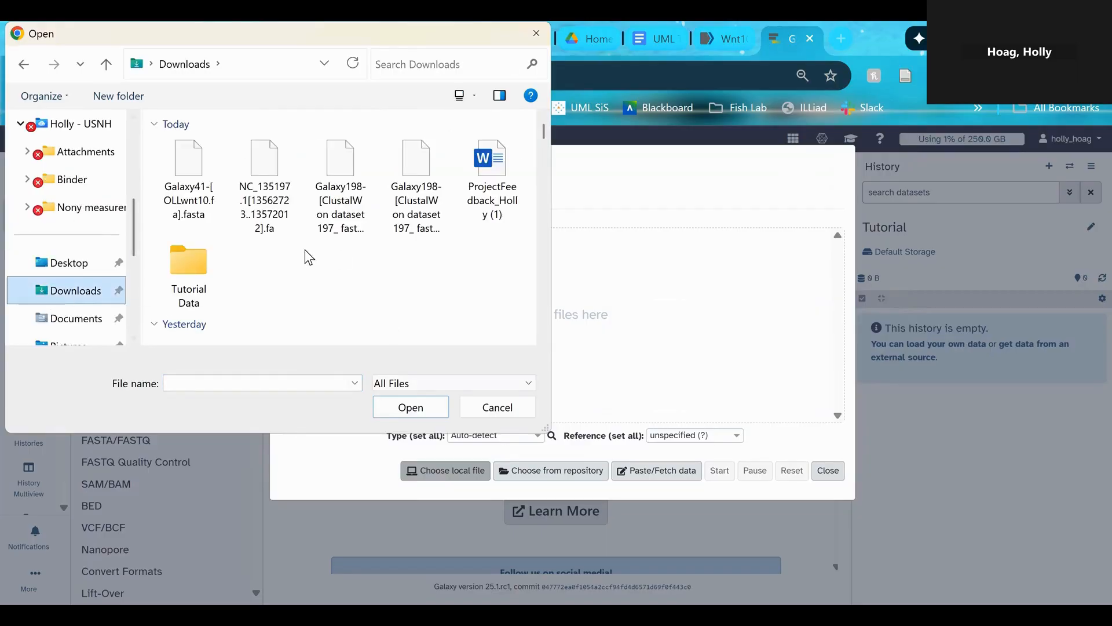
{"action": "double_click", "coordinate": [187, 269]}
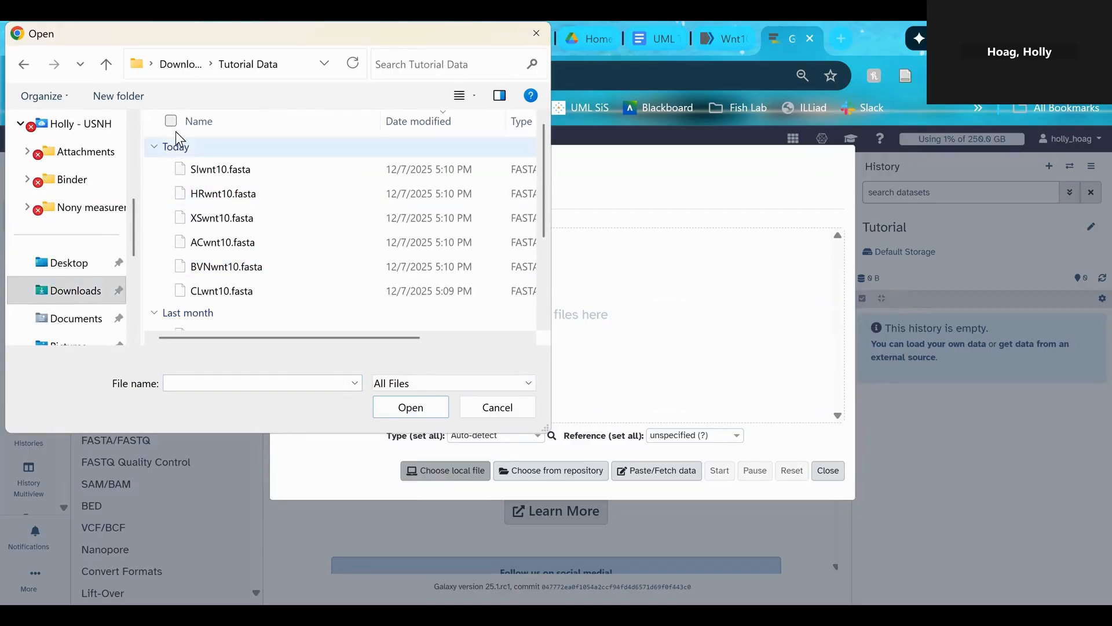
Select the six wnt10 FASTA files for upload: SIwnt10, HRwnt10, XSwnt10, ACwnt10, BVNwnt10 and CLwnt10
{"action": "left_click", "coordinate": [166, 169]}
{"action": "left_click", "coordinate": [165, 193]}
{"action": "left_click", "coordinate": [166, 218]}
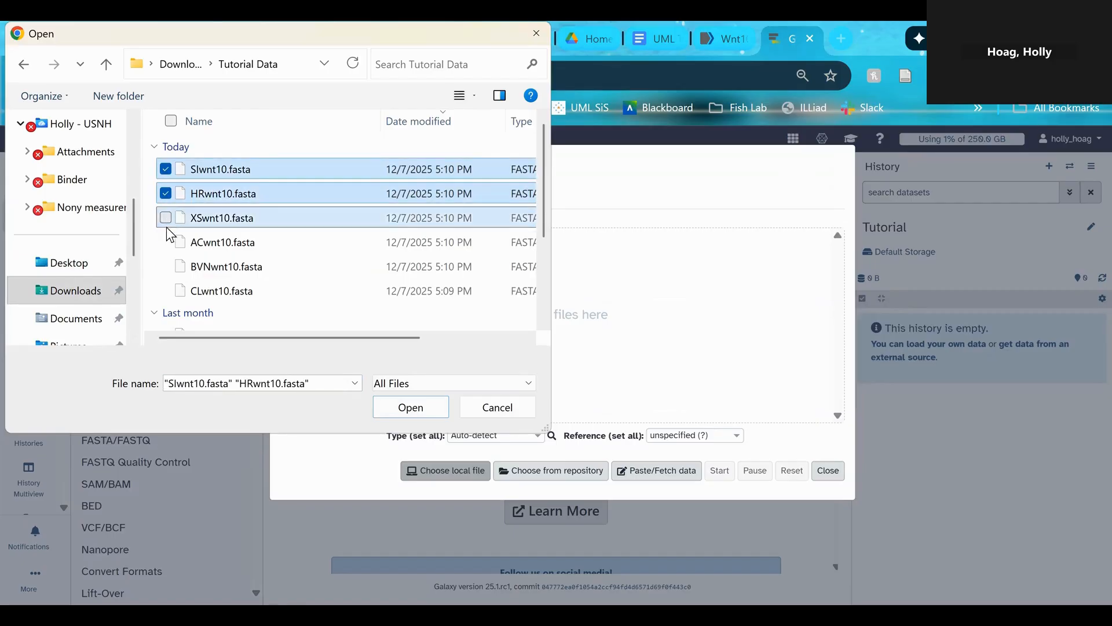
{"action": "left_click", "coordinate": [166, 243]}
{"action": "left_click", "coordinate": [165, 266]}
{"action": "left_click", "coordinate": [166, 290]}
{"action": "scroll", "coordinate": [252, 247], "scroll_direction": "down", "scroll_amount": 1}
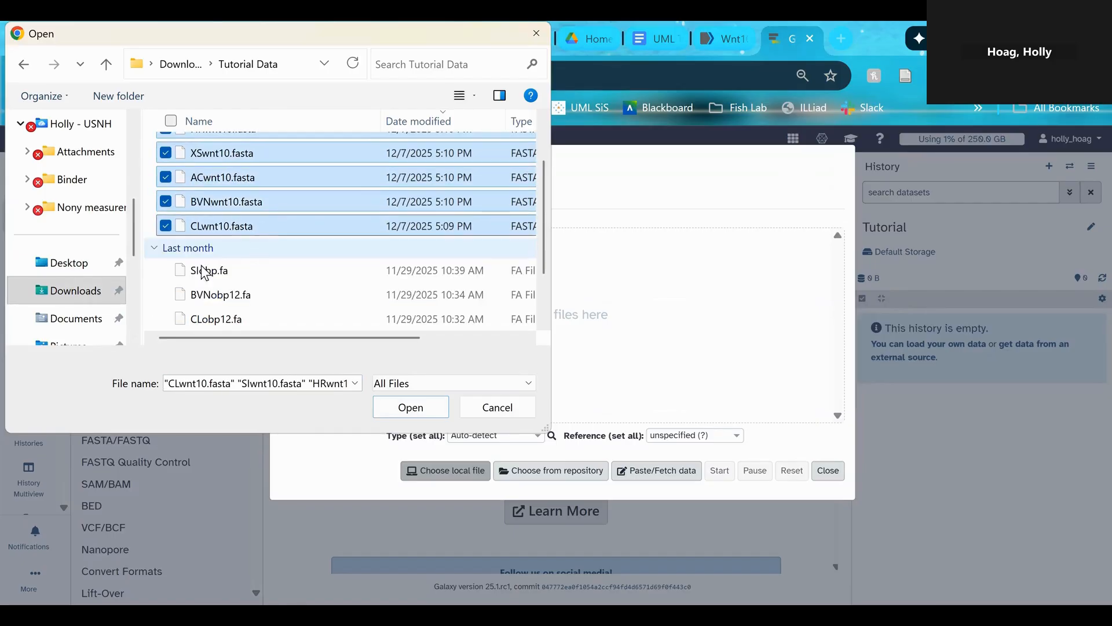
Include SIobp.fa and the BVN, CL, HR, AC and XS obp12.fa files in the selection, and add all selected files to the upload queue
{"action": "left_click", "coordinate": [166, 268]}
{"action": "scroll", "coordinate": [168, 270], "scroll_direction": "down", "scroll_amount": 1}
{"action": "left_click", "coordinate": [165, 220]}
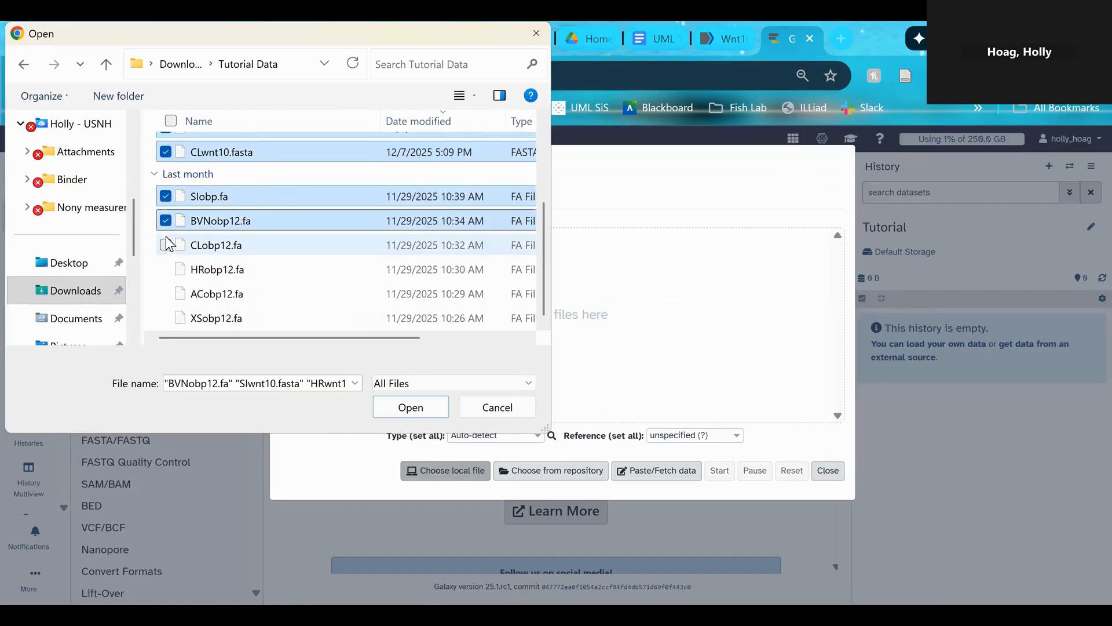
{"action": "left_click", "coordinate": [166, 245]}
{"action": "left_click", "coordinate": [166, 268]}
{"action": "left_click", "coordinate": [166, 293]}
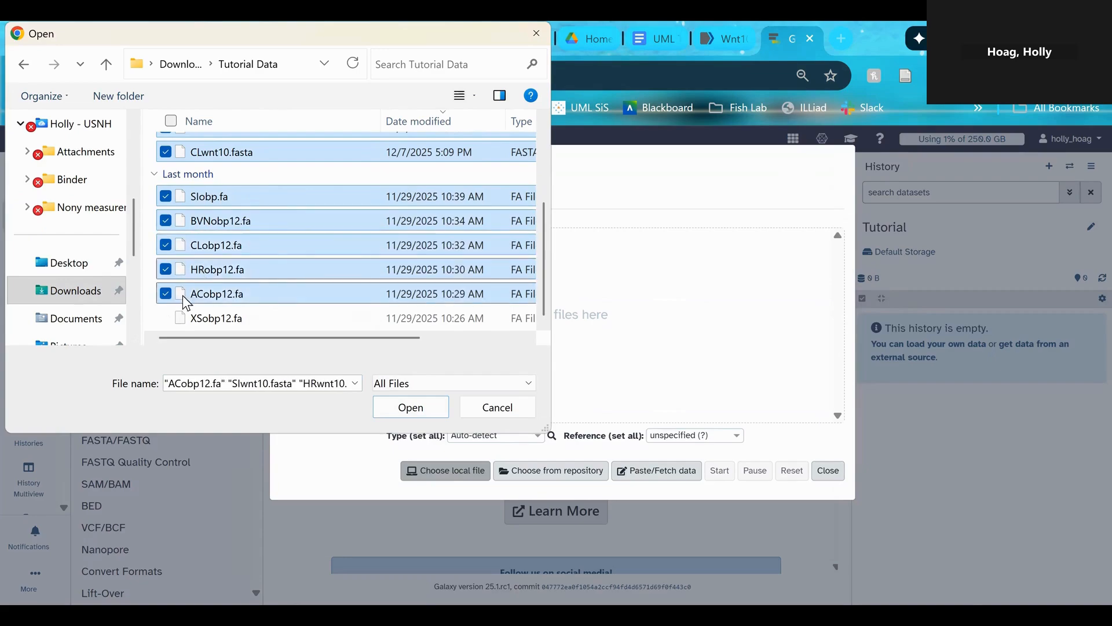
{"action": "left_click", "coordinate": [166, 317]}
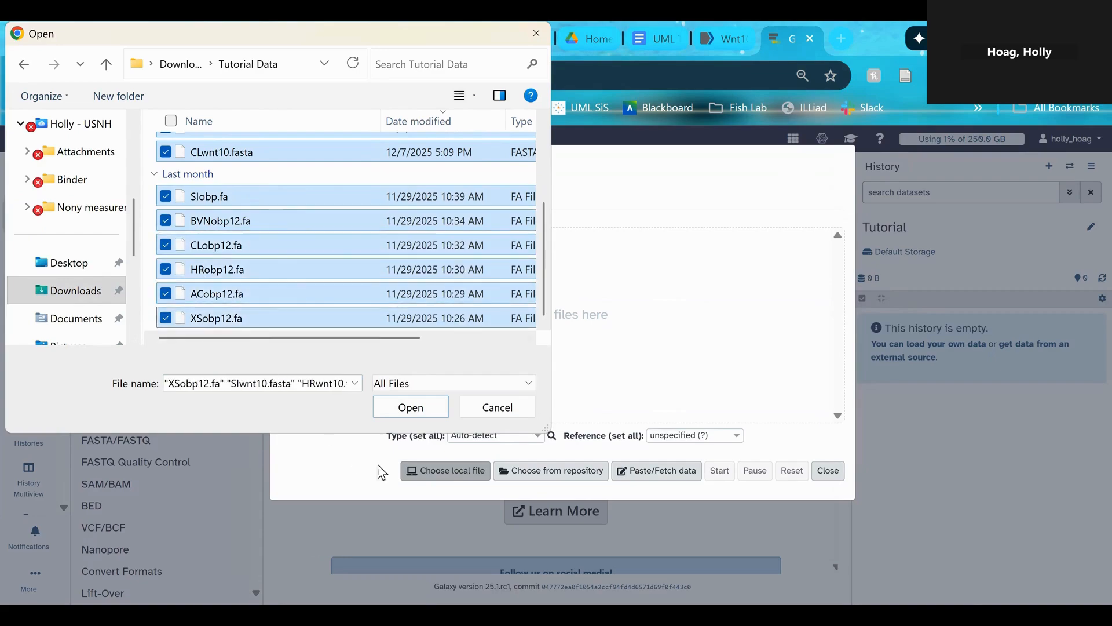
{"action": "left_click", "coordinate": [387, 405]}
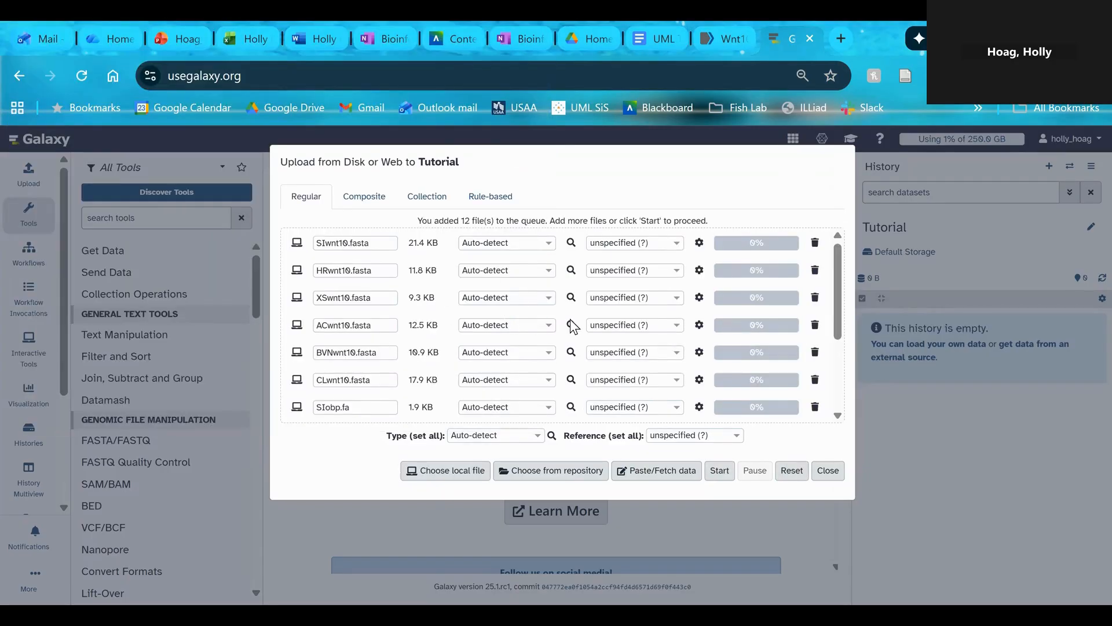
Upload all queued files to the Tutorial history with auto-detected type, and close the upload dialog
{"action": "scroll", "coordinate": [570, 318], "scroll_direction": "down", "scroll_amount": 3}
{"action": "scroll", "coordinate": [509, 307], "scroll_direction": "up", "scroll_amount": 3}
{"action": "left_click", "coordinate": [723, 473]}
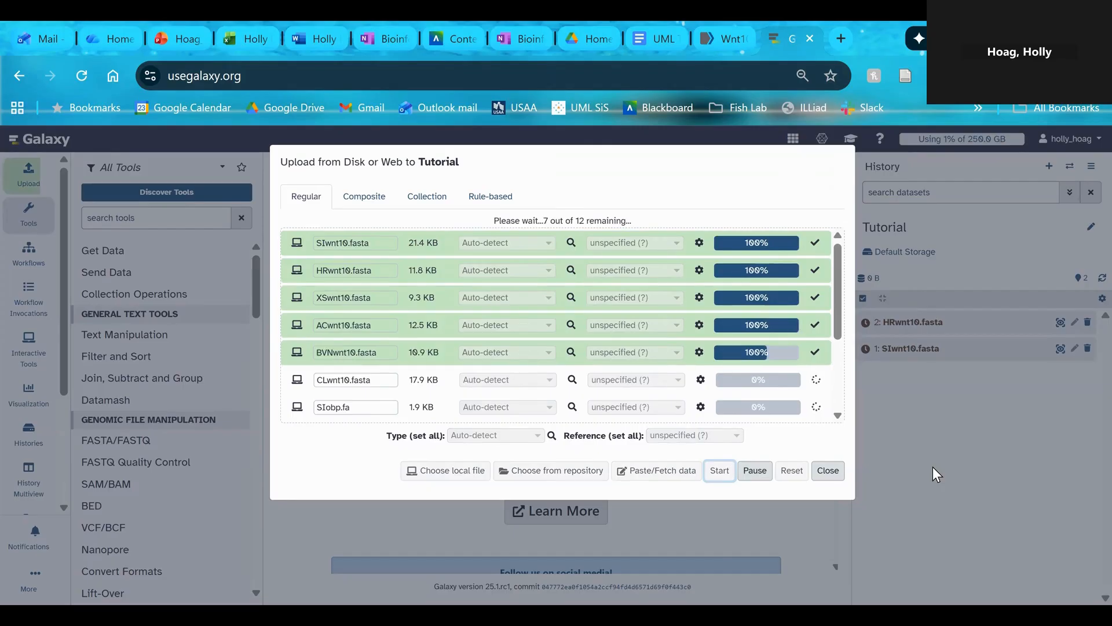
{"action": "scroll", "coordinate": [689, 310], "scroll_direction": "down", "scroll_amount": 3}
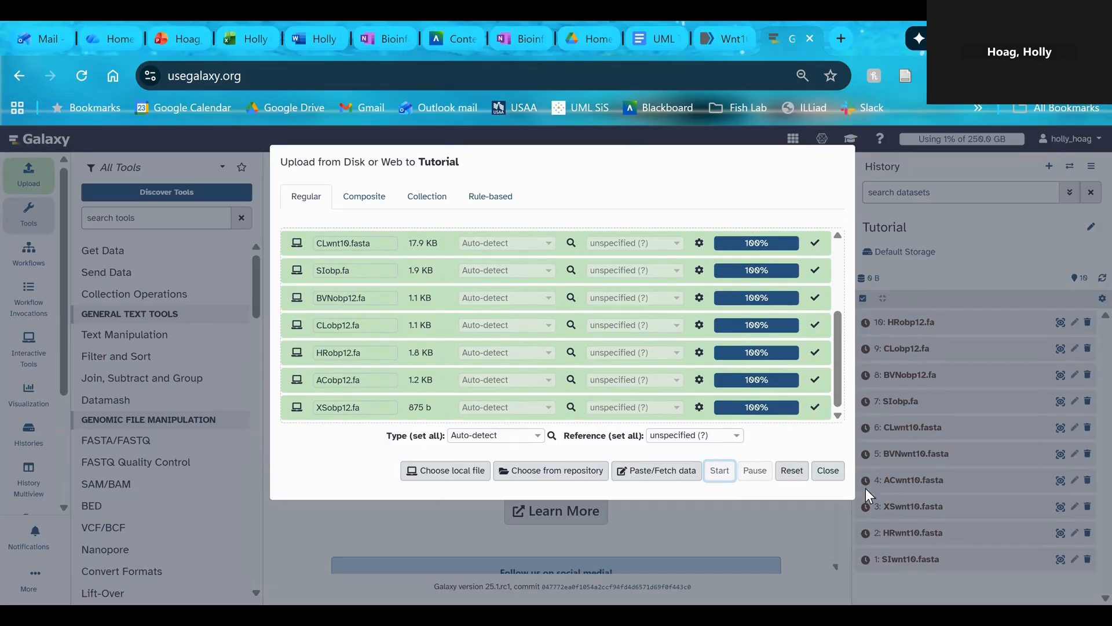
{"action": "left_click", "coordinate": [827, 470]}
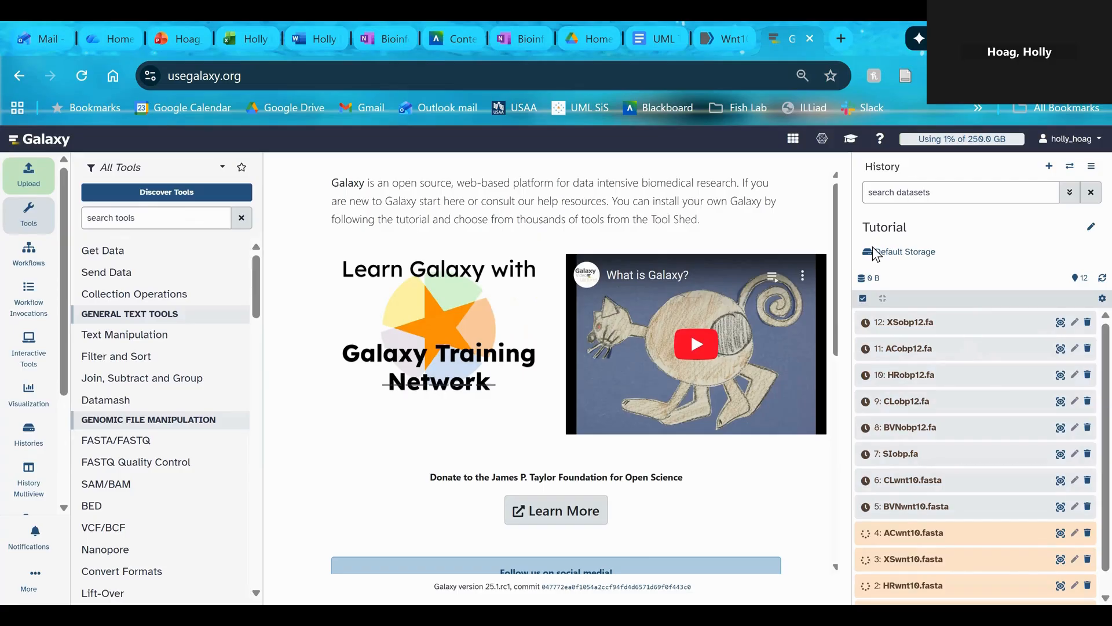
{"action": "scroll", "coordinate": [922, 485], "scroll_direction": "down", "scroll_amount": 1}
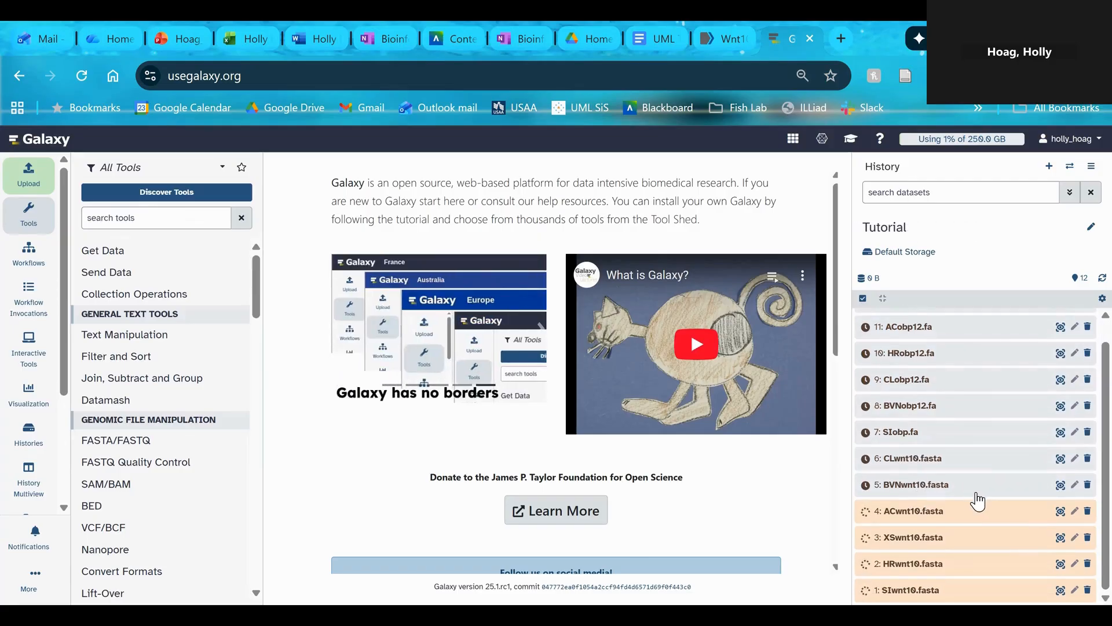
{"action": "scroll", "coordinate": [976, 486], "scroll_direction": "up", "scroll_amount": 1}
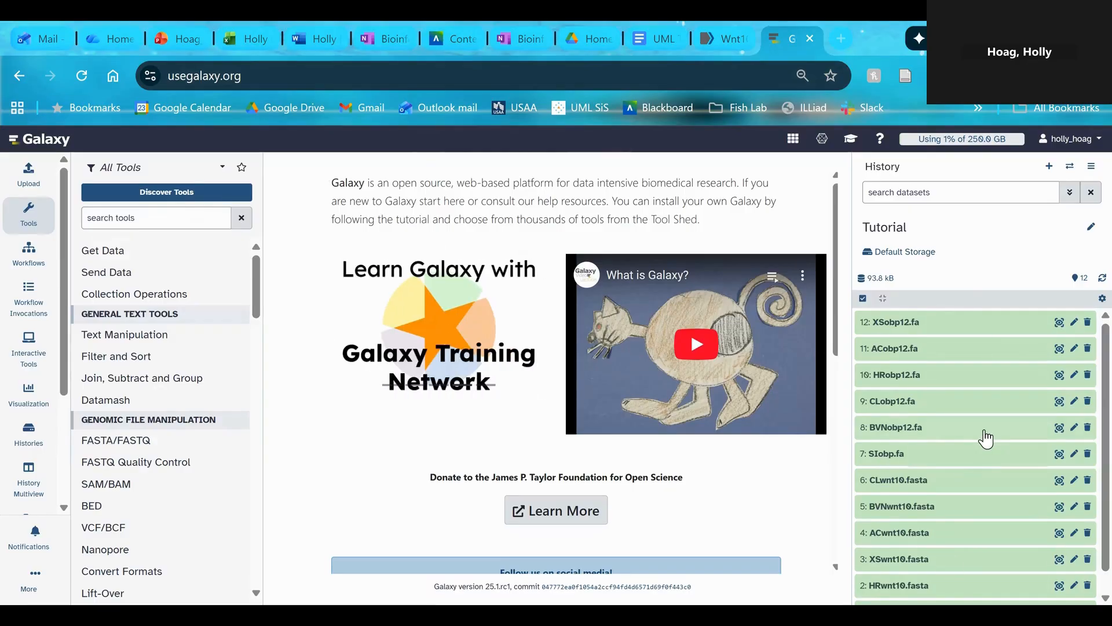
Preview the XSobp12.fa dataset and examine its nucleotide sequence and its FASTA header line
{"action": "left_click", "coordinate": [1059, 323]}
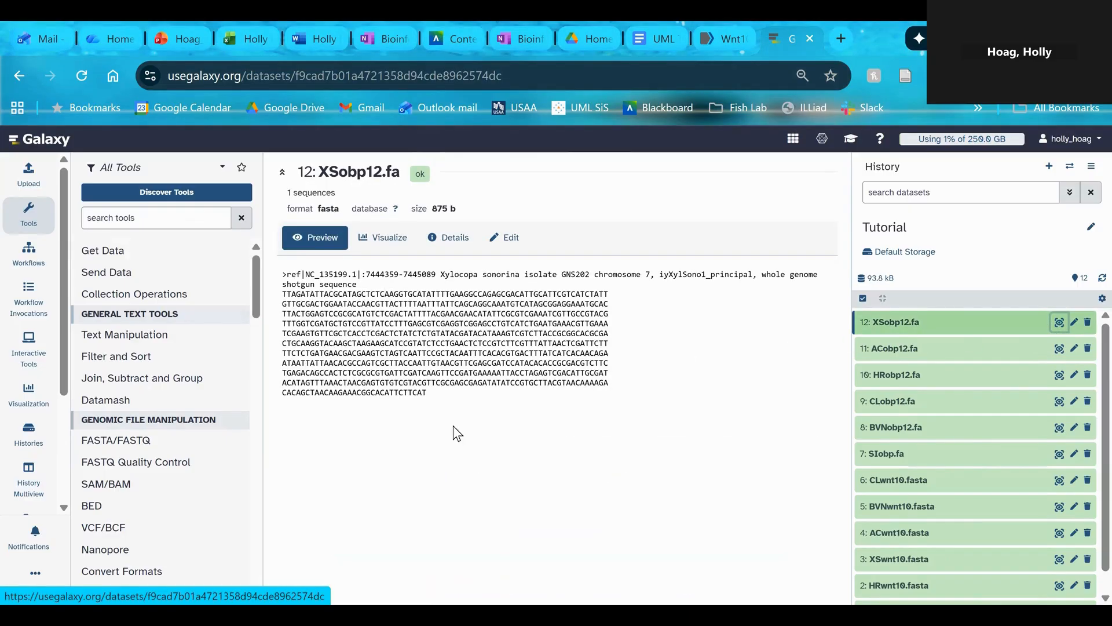
{"action": "left_click_drag", "start_coordinate": [427, 394], "coordinate": [280, 294]}
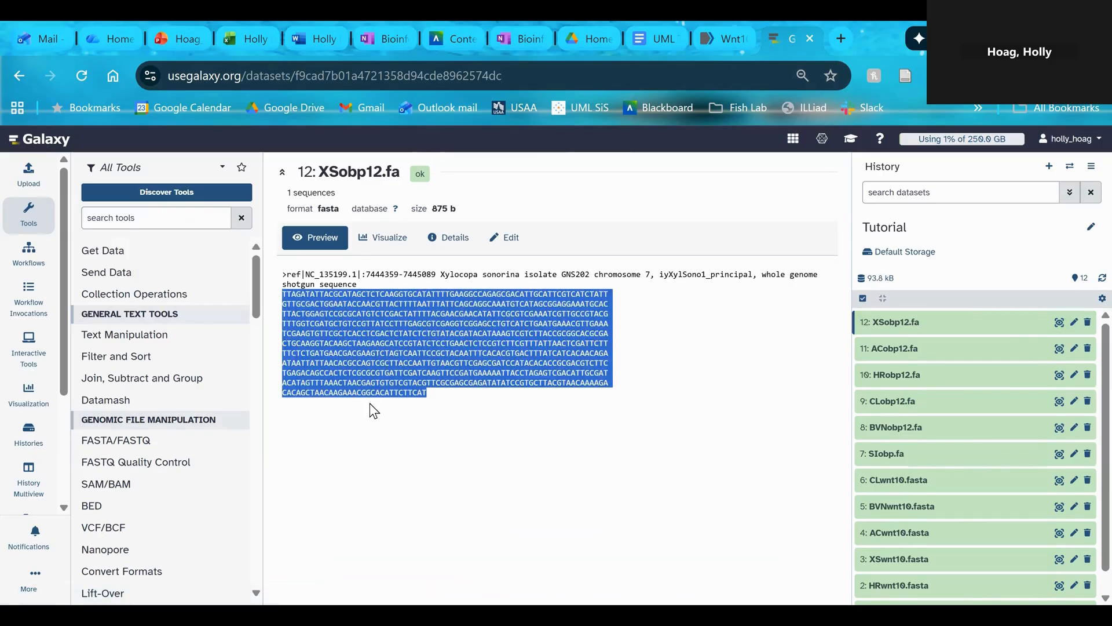
{"action": "left_click_drag", "start_coordinate": [365, 282], "coordinate": [280, 274]}
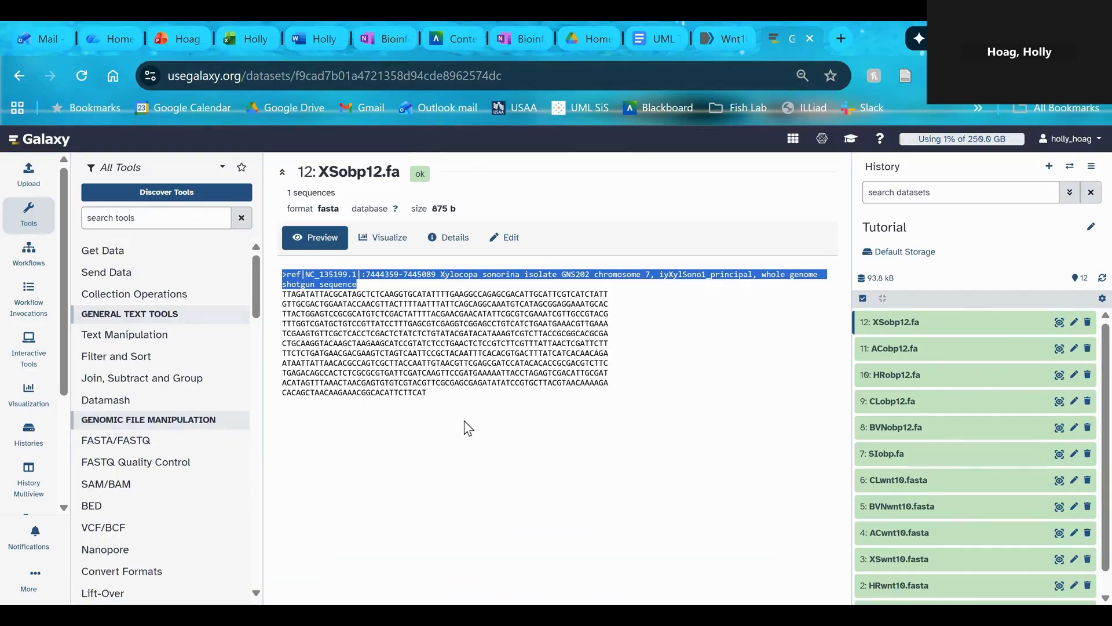
{"action": "left_click", "coordinate": [305, 274]}
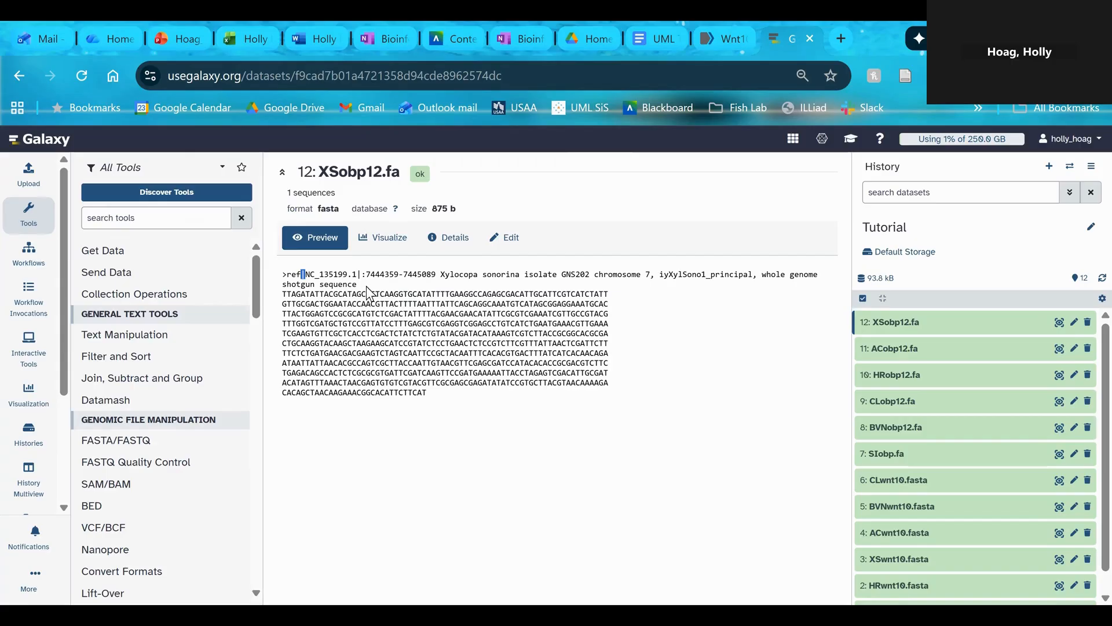
{"action": "left_click_drag", "start_coordinate": [357, 284], "coordinate": [279, 273]}
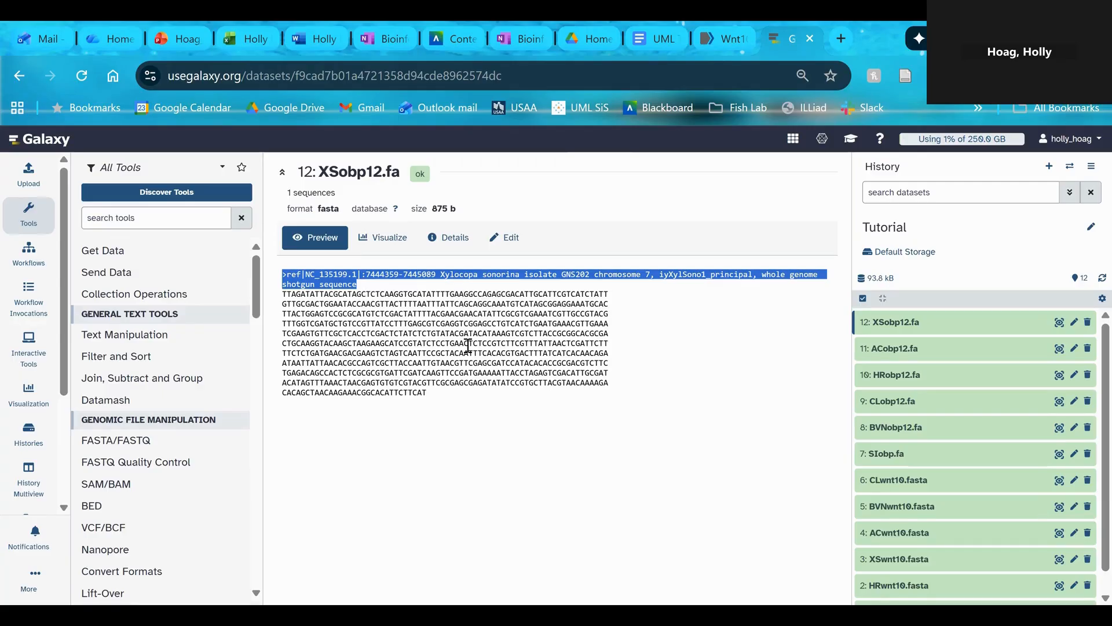
{"action": "left_click", "coordinate": [362, 285]}
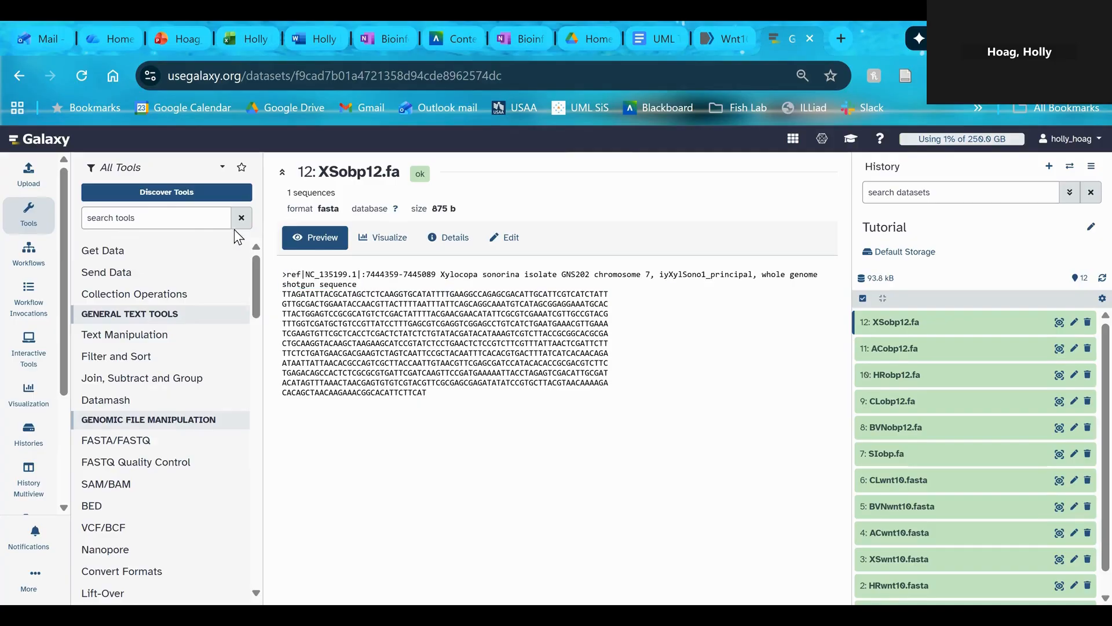
Search the tools for "regex" and open Regex Find And Replace
{"action": "left_click", "coordinate": [179, 218]}
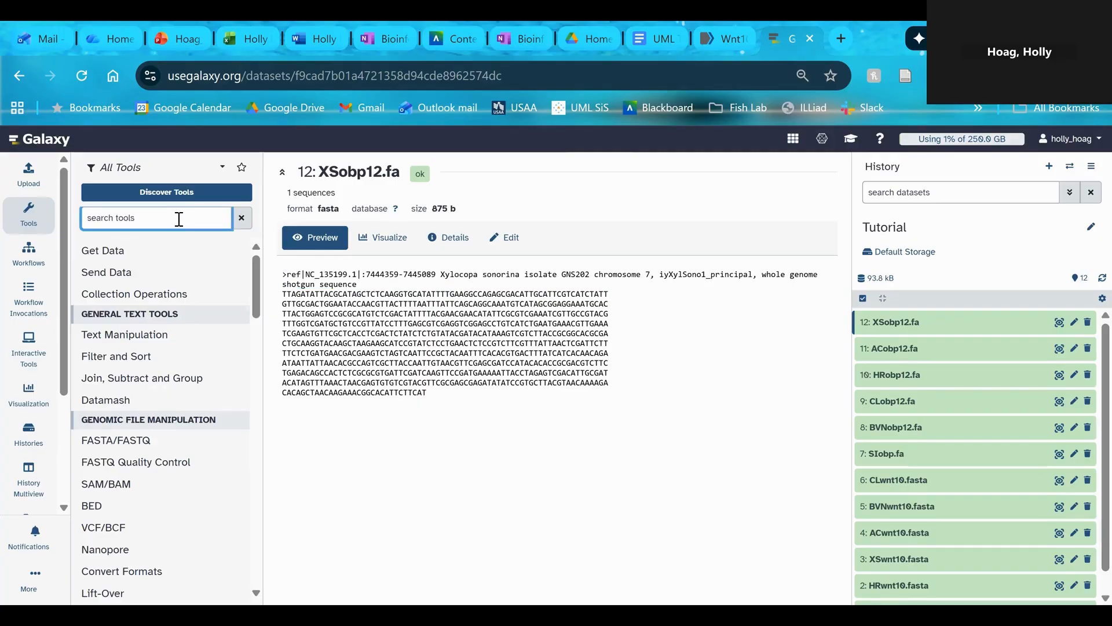
{"action": "type", "text": "regex"}
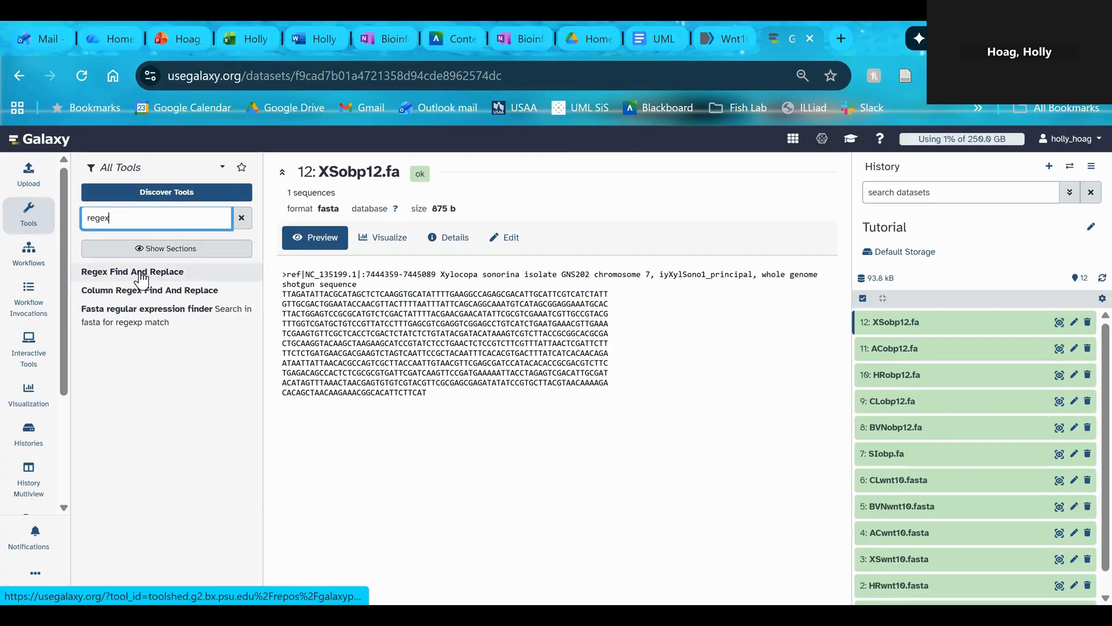
{"action": "left_click", "coordinate": [142, 280]}
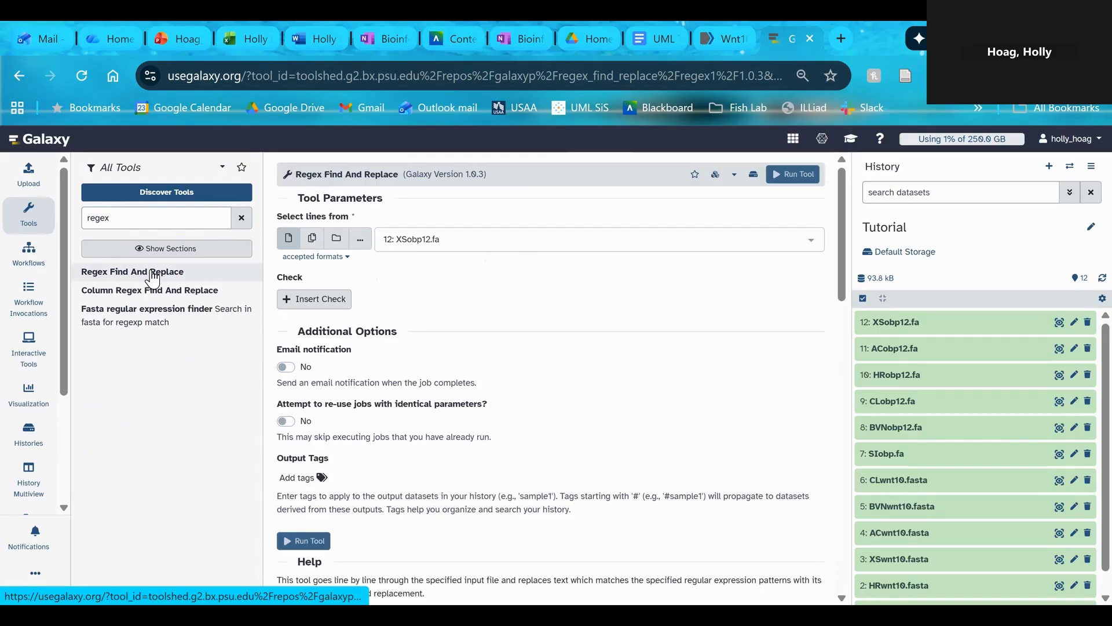
Select the SIwnt10.fasta dataset as the input lines for Regex Find And Replace
{"action": "left_click", "coordinate": [426, 246]}
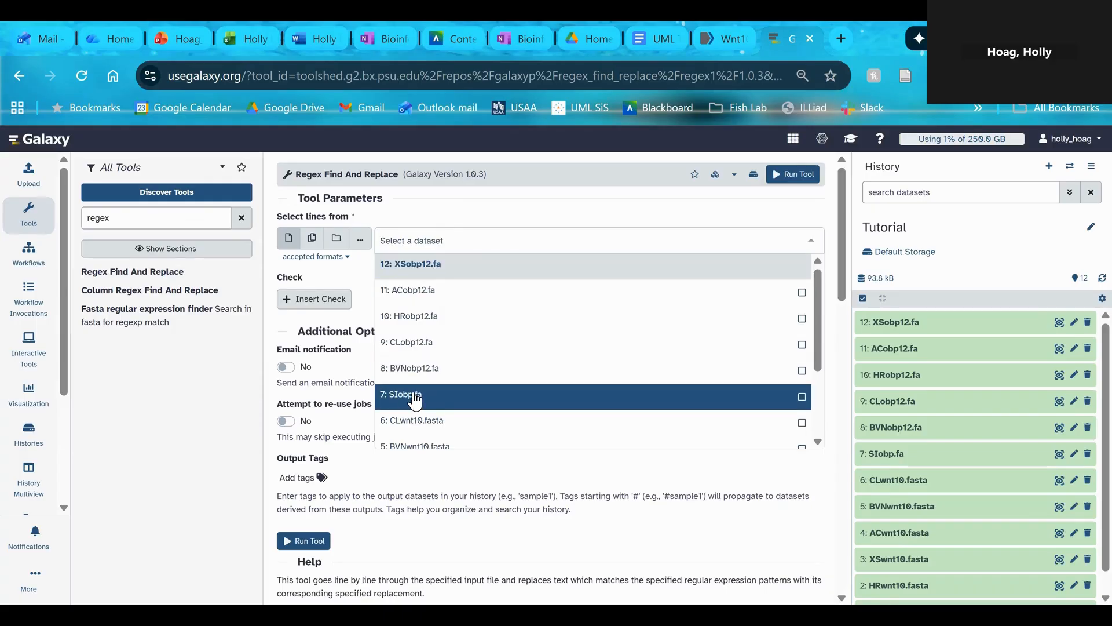
{"action": "left_click", "coordinate": [415, 399]}
{"action": "left_click", "coordinate": [460, 238]}
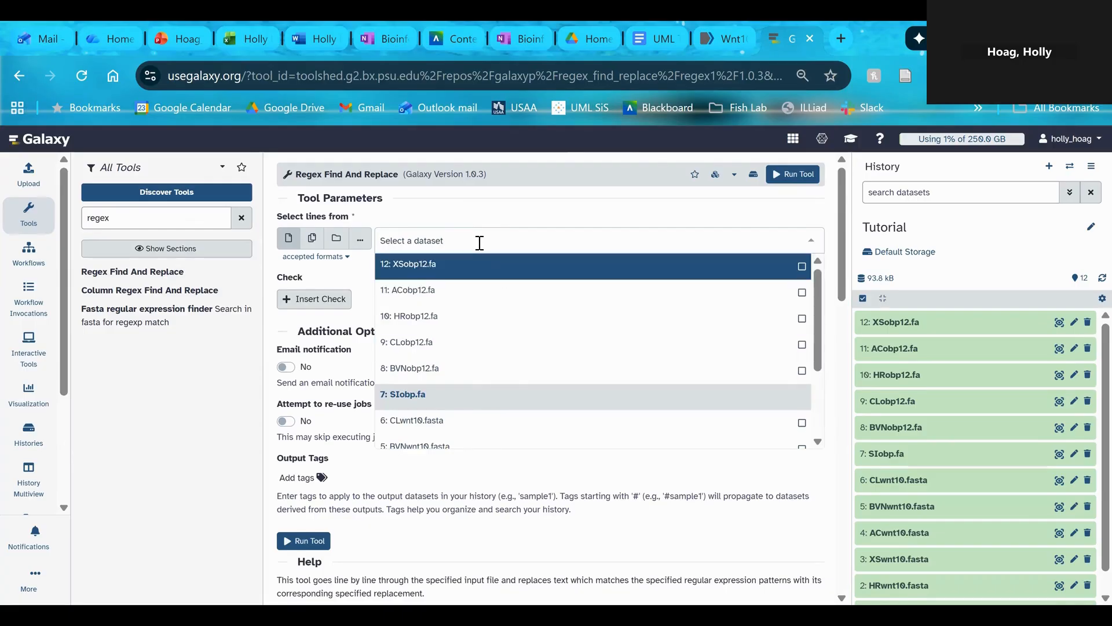
{"action": "type", "text": "si"}
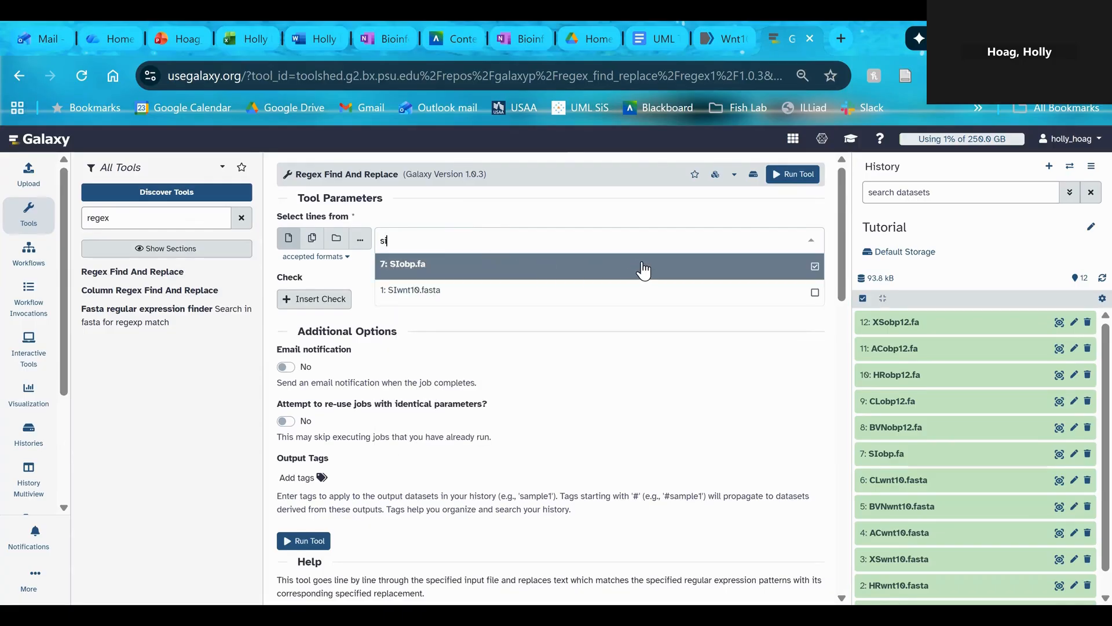
{"action": "left_click", "coordinate": [813, 295]}
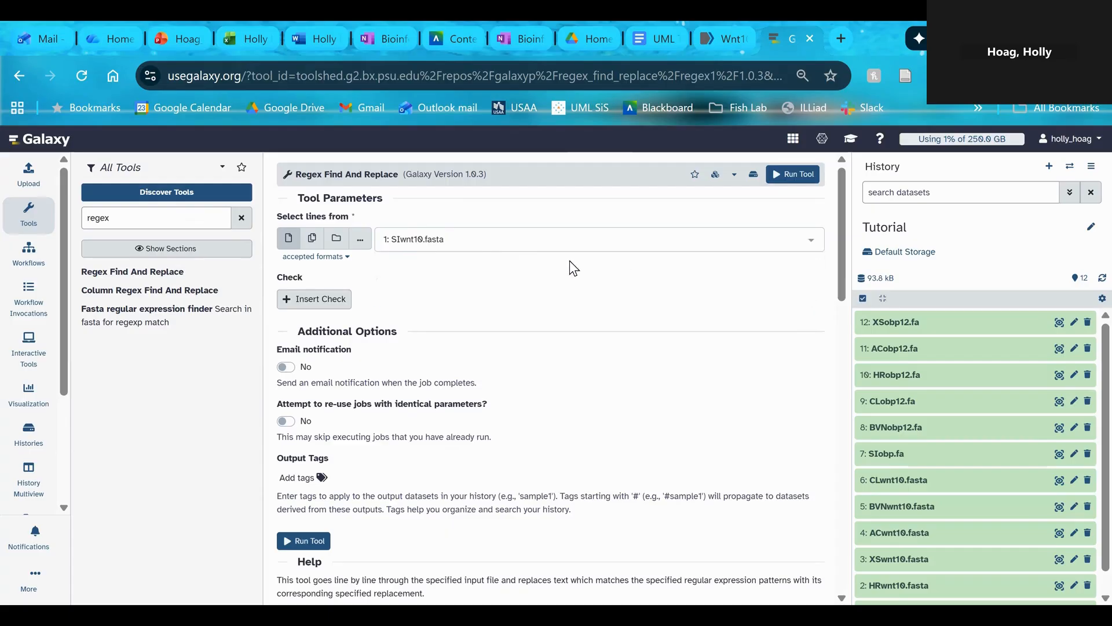
Switch the input to multiple datasets and add SIobp.fa alongside SIwnt10.fasta
{"action": "left_click", "coordinate": [312, 238]}
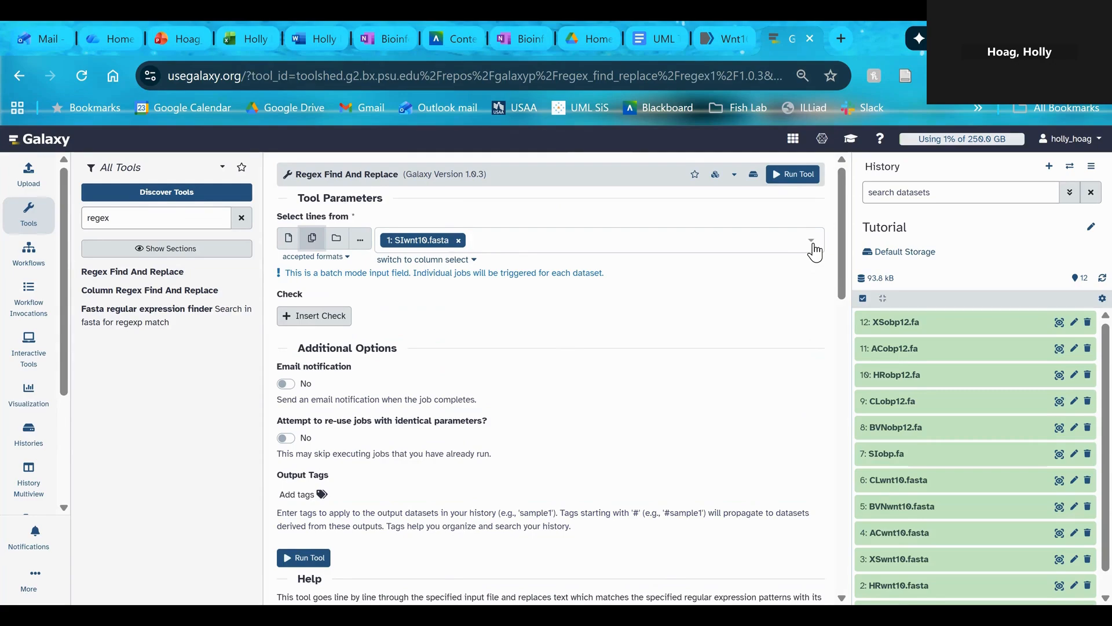
{"action": "left_click", "coordinate": [288, 238]}
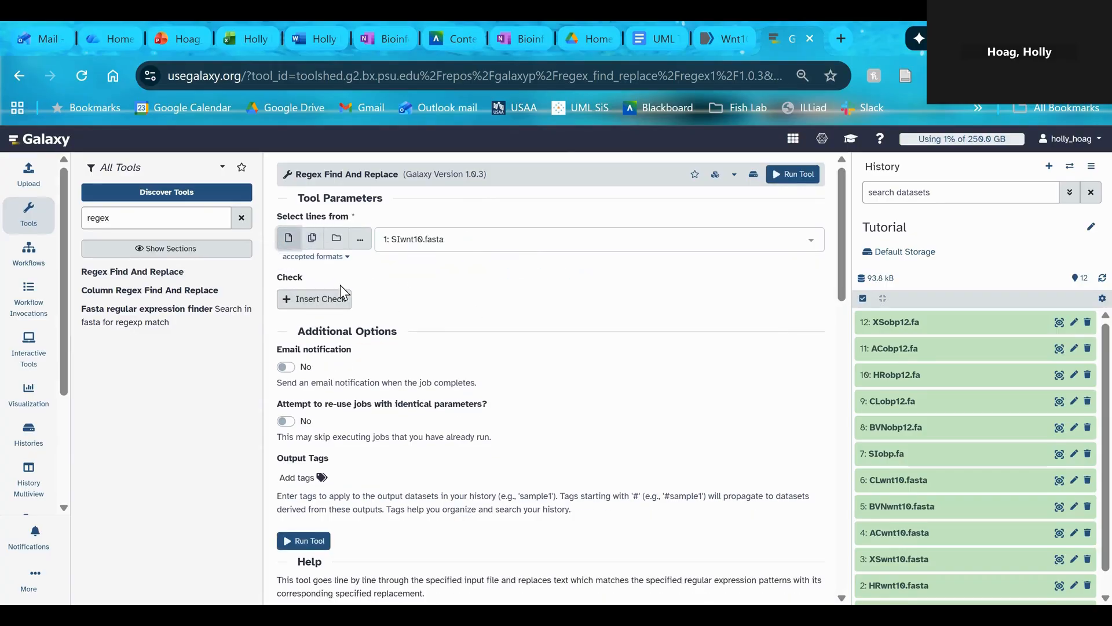
{"action": "left_click", "coordinate": [312, 238]}
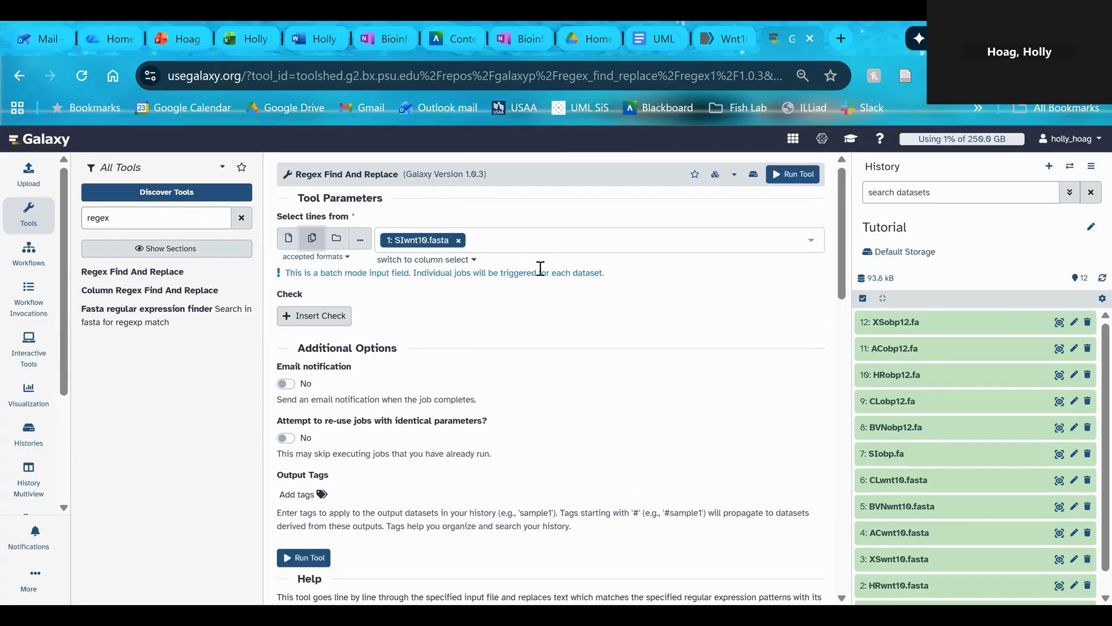
{"action": "left_click", "coordinate": [506, 238]}
{"action": "type", "text": "sl"}
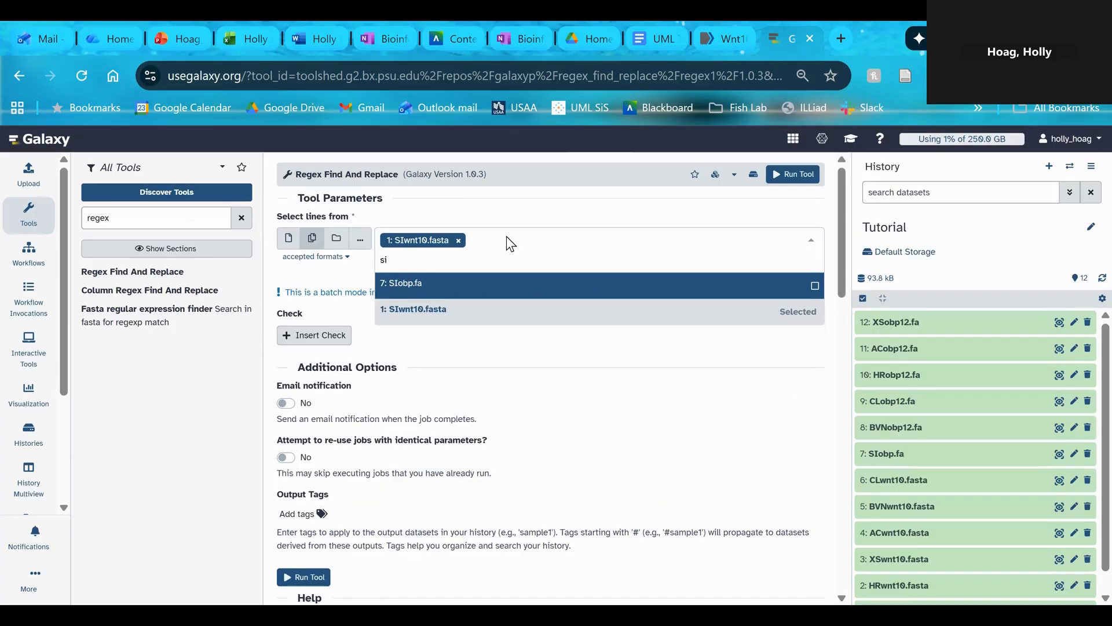
{"action": "left_click", "coordinate": [470, 285]}
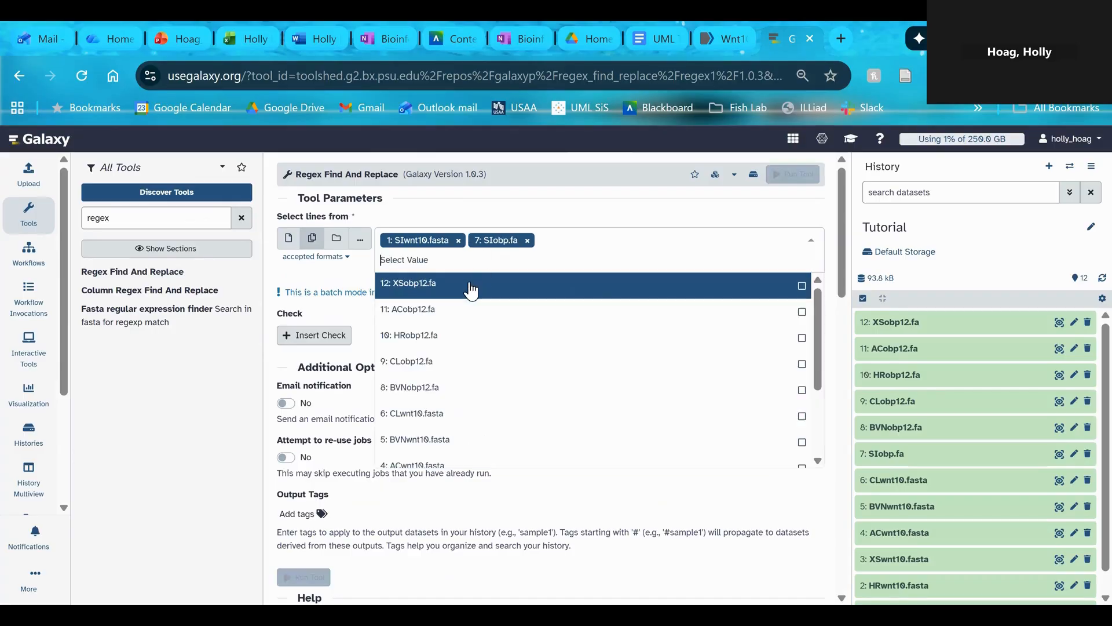
{"action": "left_click", "coordinate": [537, 206]}
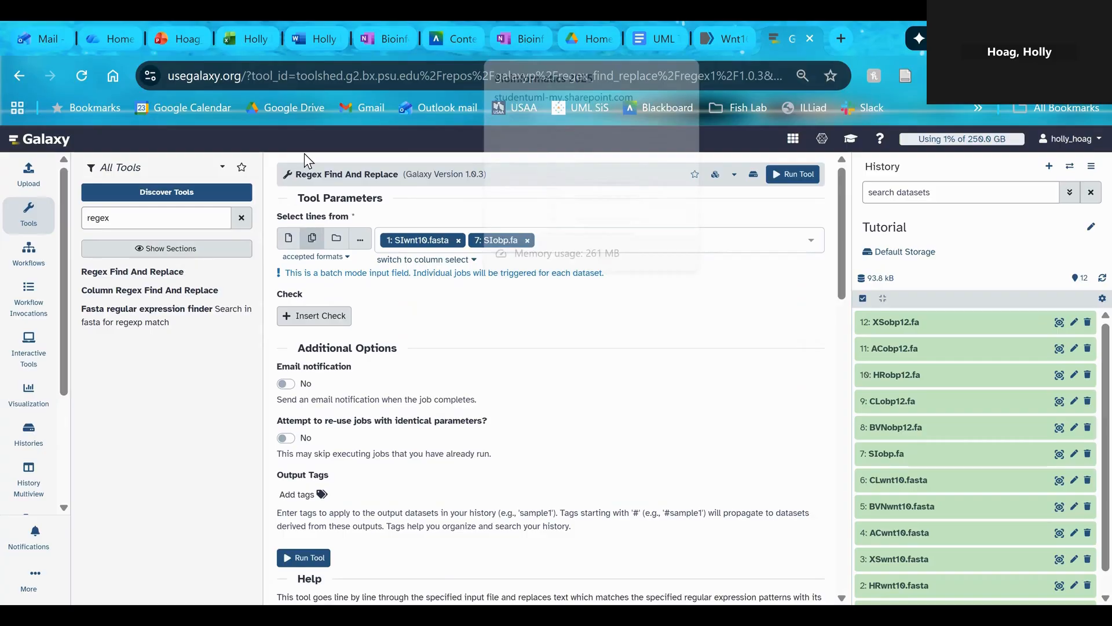
Insert a check and set its find regex to ^>.*$ to match the FASTA header line
{"action": "left_click", "coordinate": [339, 318]}
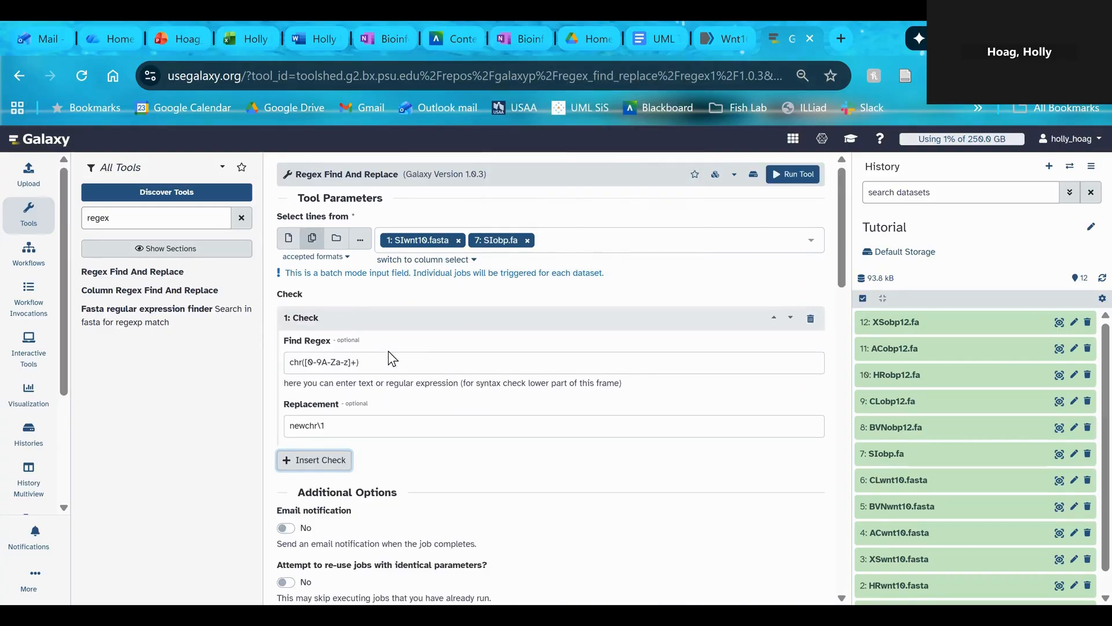
{"action": "left_click_drag", "start_coordinate": [375, 363], "coordinate": [287, 363]}
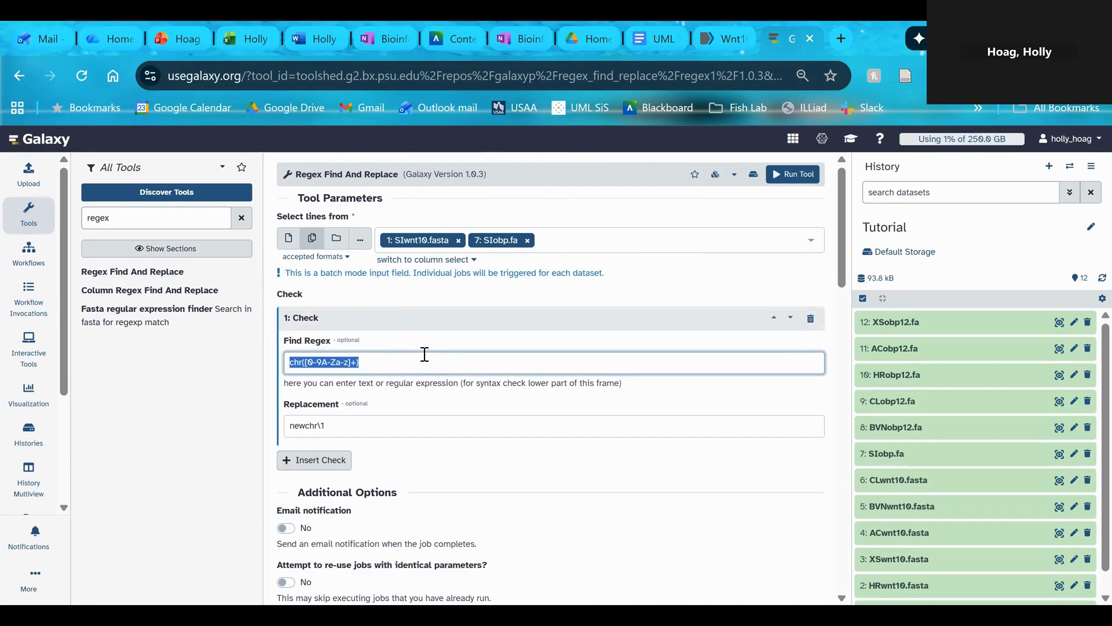
{"action": "key", "text": "BackSpace"}
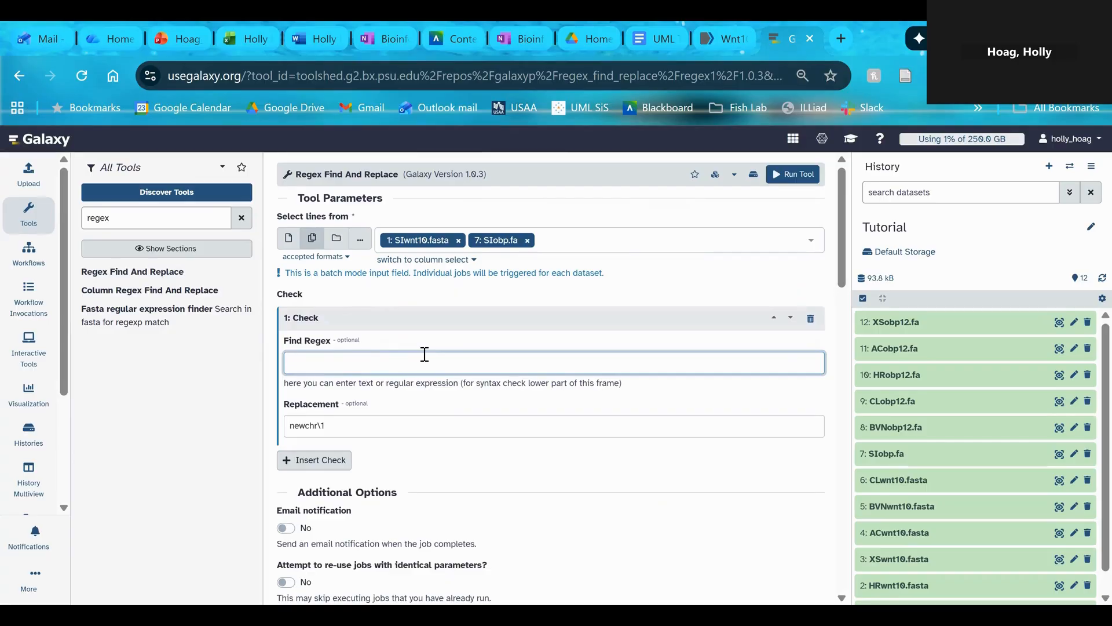
{"action": "type", "text": "^>.*$"}
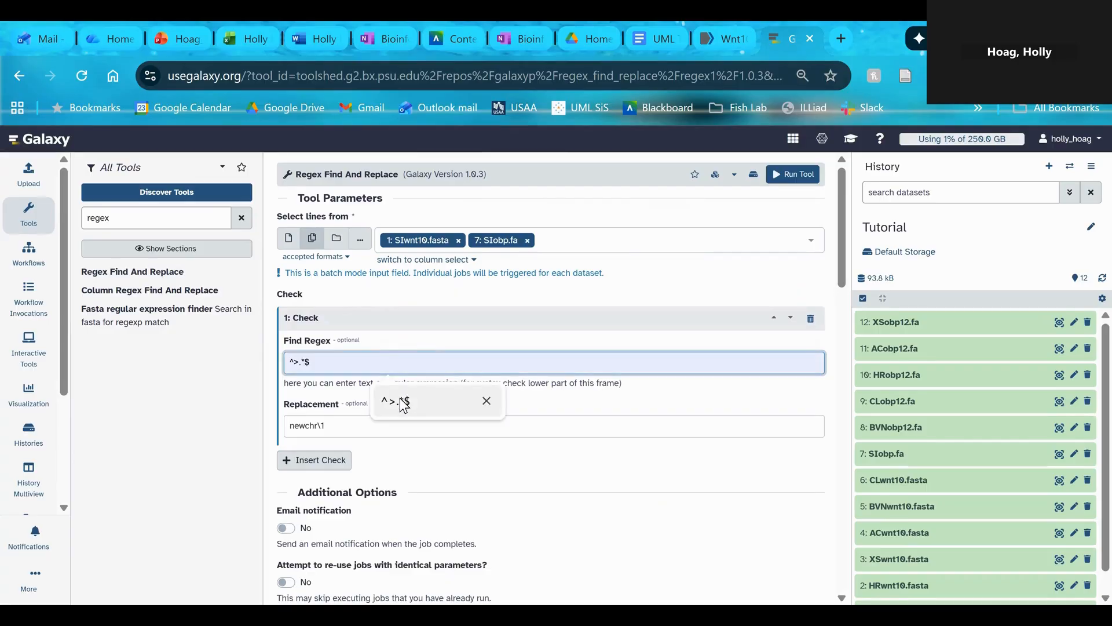
{"action": "left_click", "coordinate": [400, 401]}
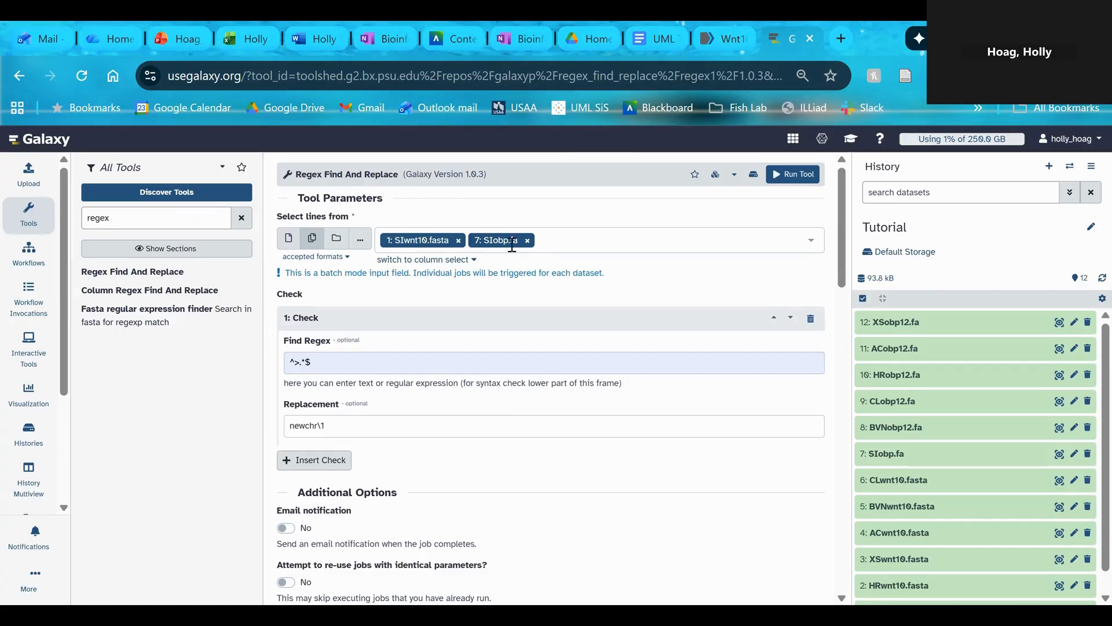
Set the check's replacement to >Solenopsis_invicta and run the tool on both selected datasets
{"action": "triple_click", "coordinate": [335, 427]}
{"action": "key", "text": "BackSpace"}
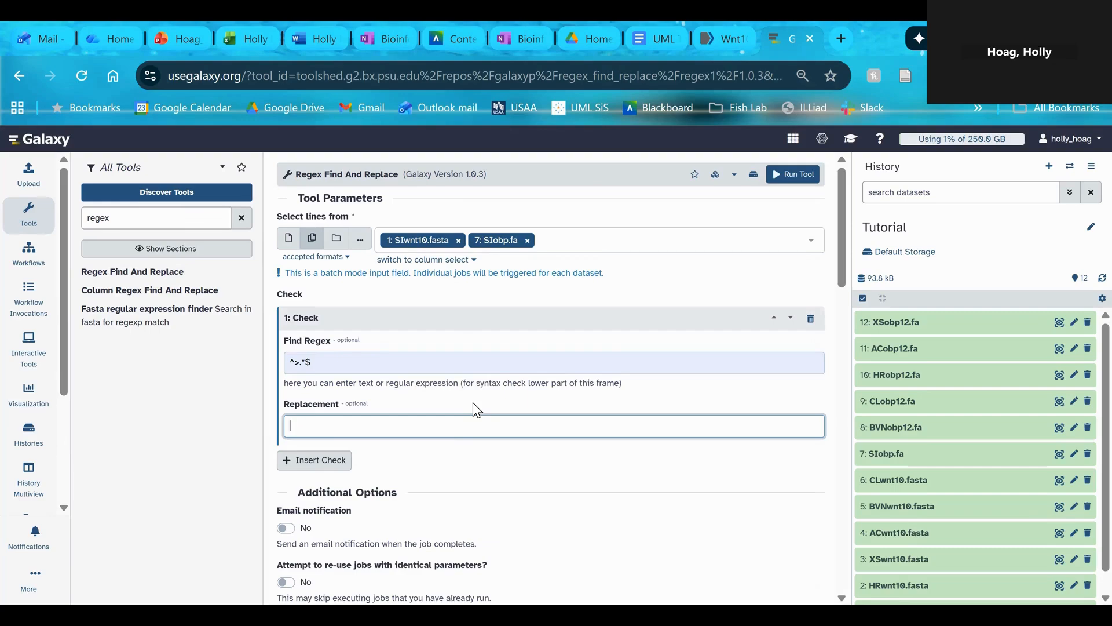
{"action": "type", "text": ">"}
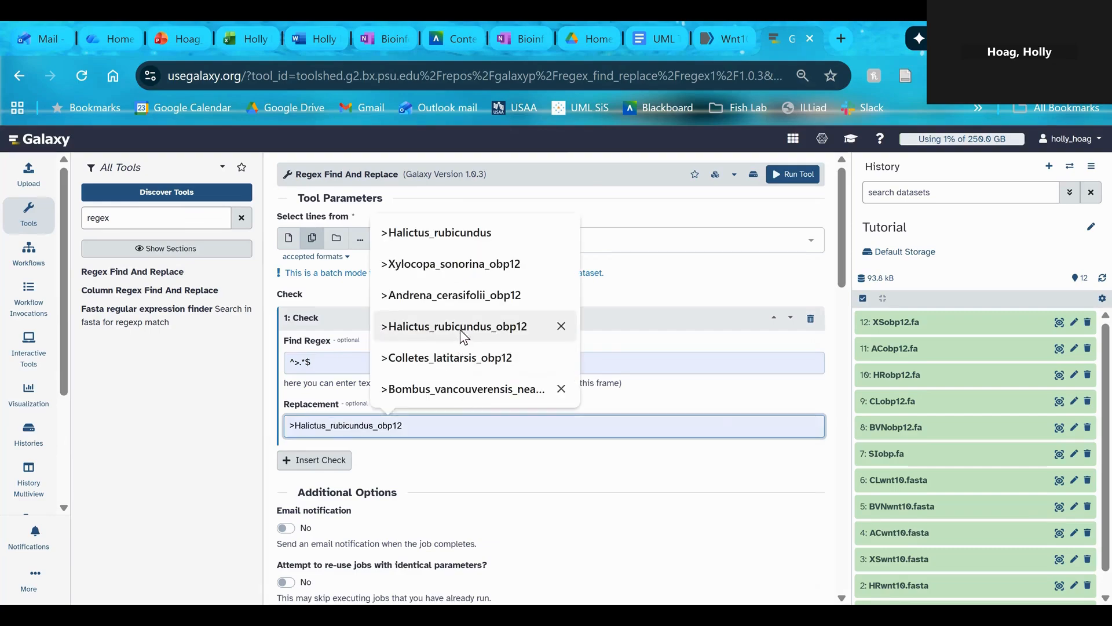
{"action": "type", "text": "sol"}
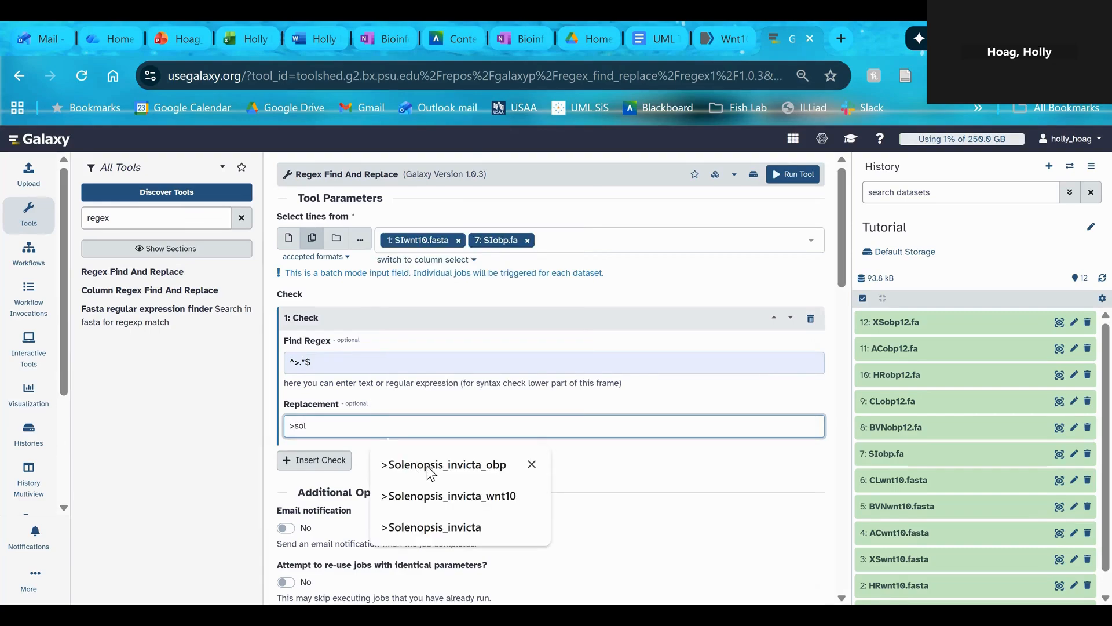
{"action": "left_click", "coordinate": [440, 527]}
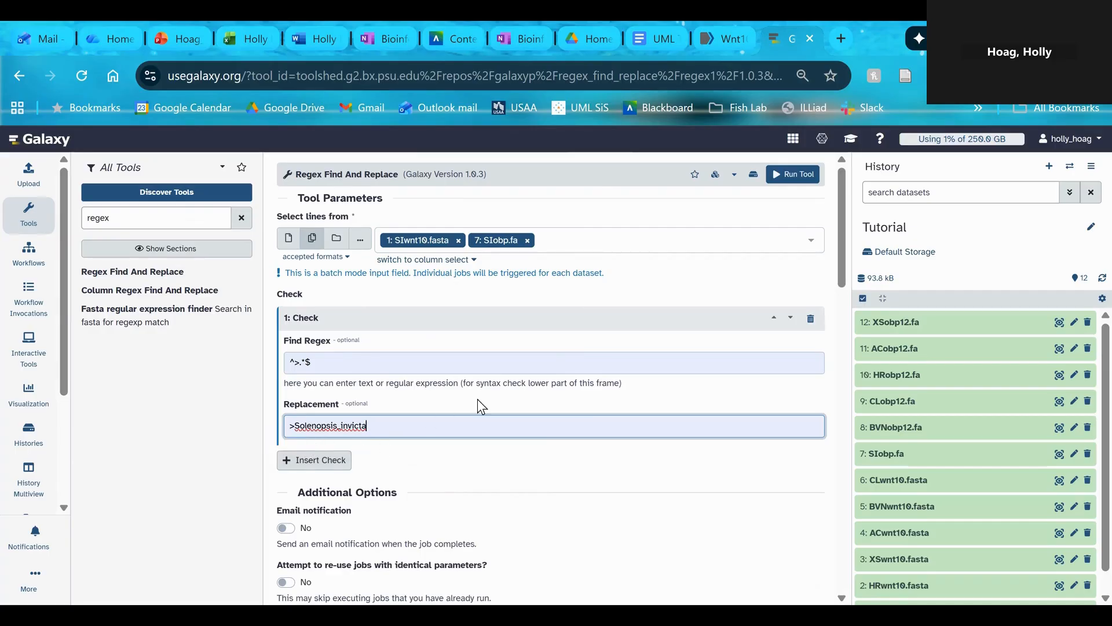
{"action": "left_click", "coordinate": [787, 175]}
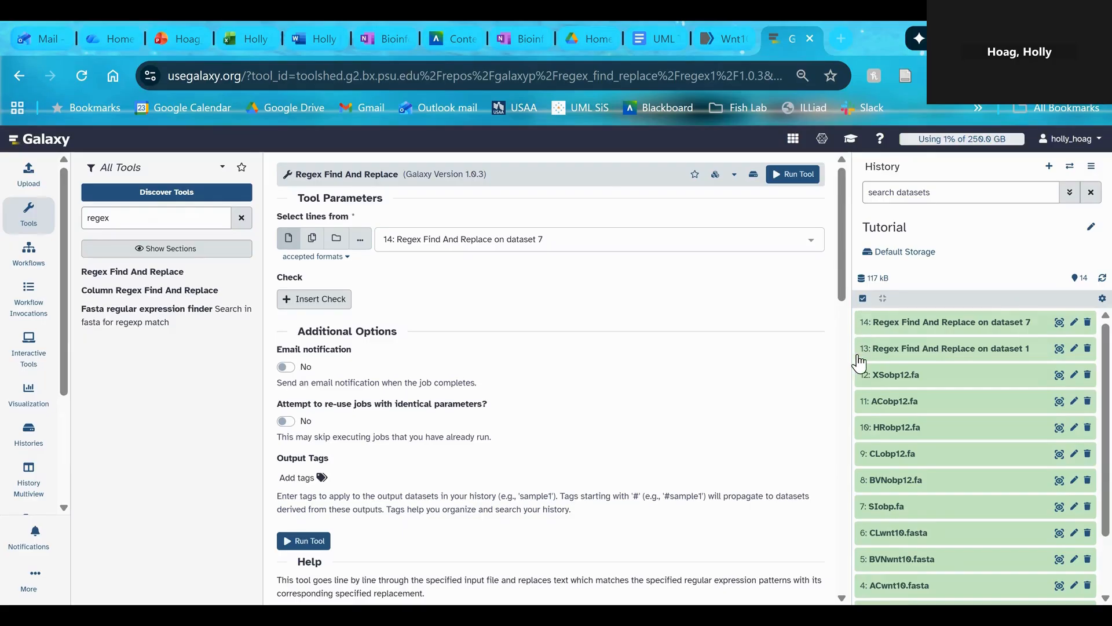
Preview the Regex Find And Replace output for dataset 1 and examine its FASTA header line
{"action": "left_click", "coordinate": [1058, 351]}
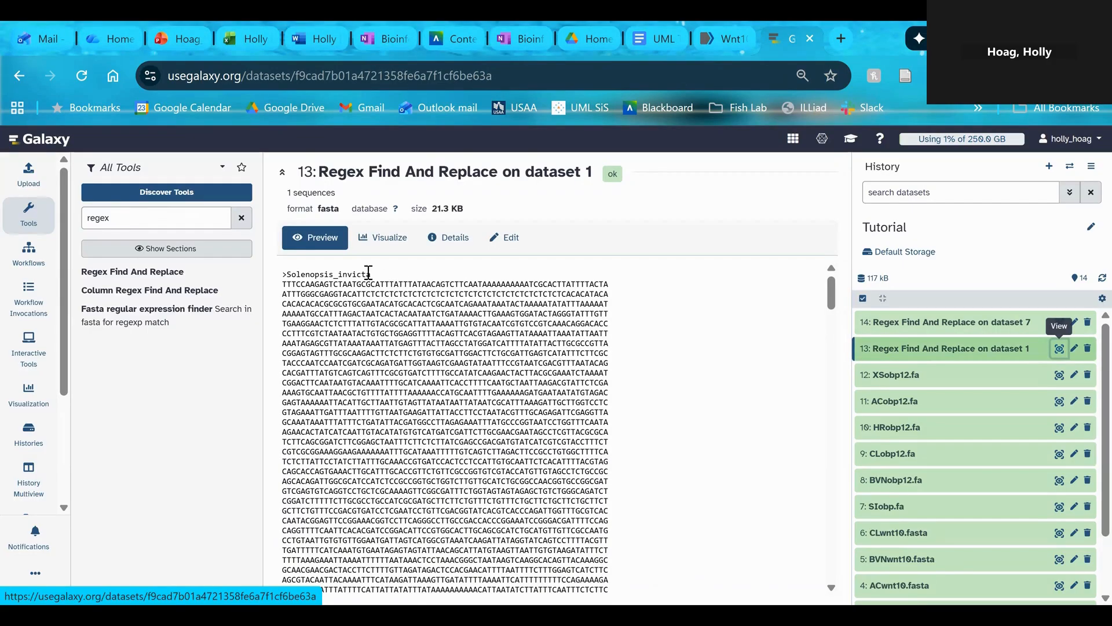
{"action": "left_click_drag", "start_coordinate": [374, 276], "coordinate": [339, 275]}
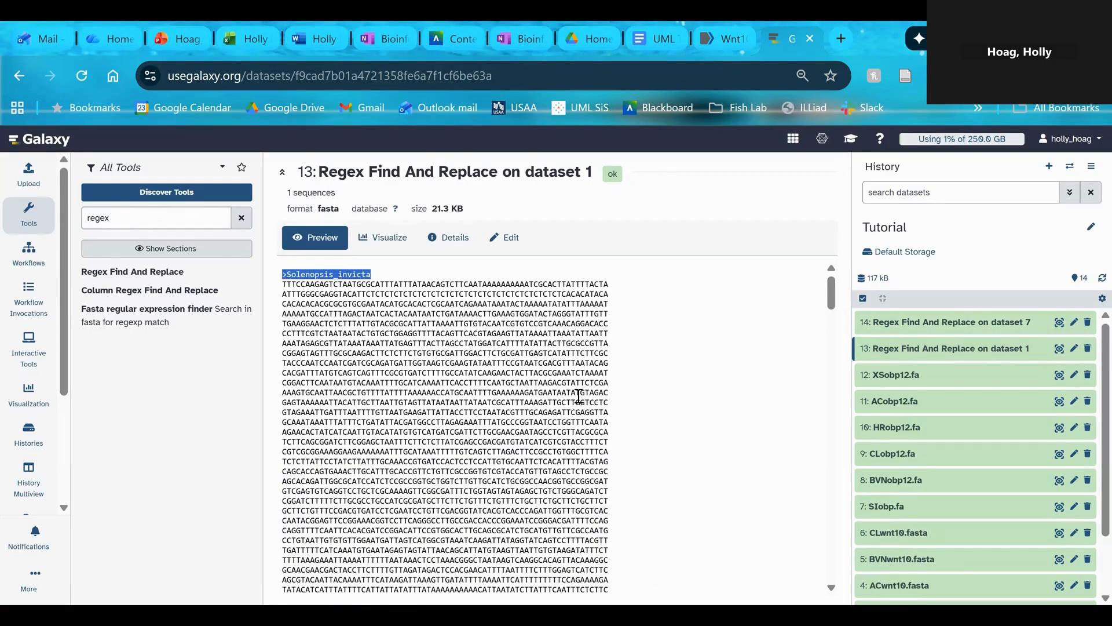
{"action": "left_click", "coordinate": [568, 351]}
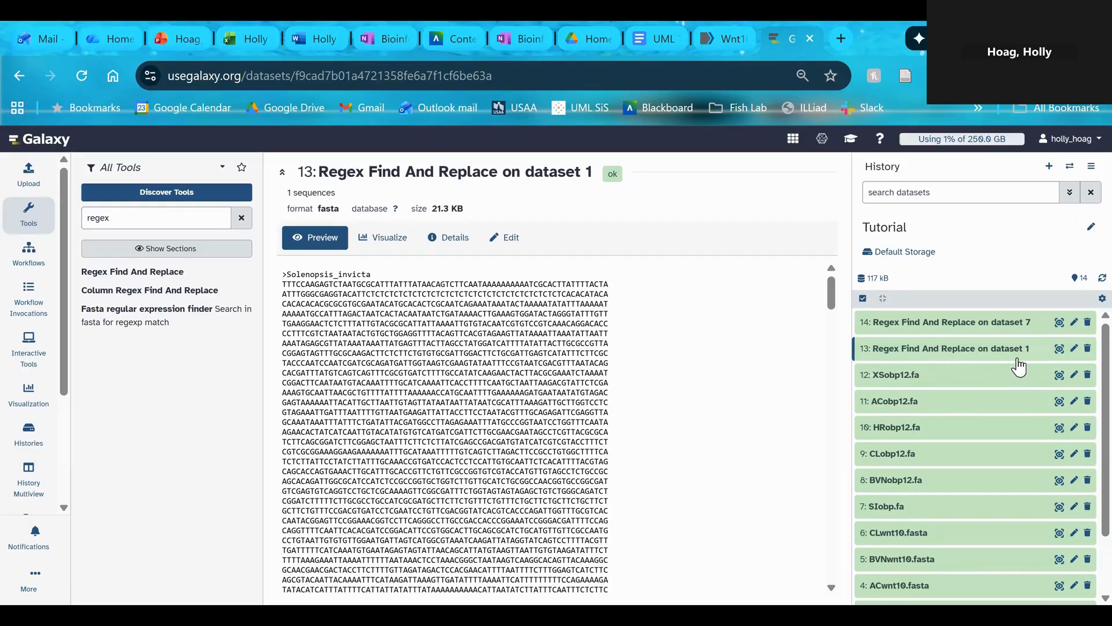
{"action": "scroll", "coordinate": [979, 479], "scroll_direction": "down", "scroll_amount": 2}
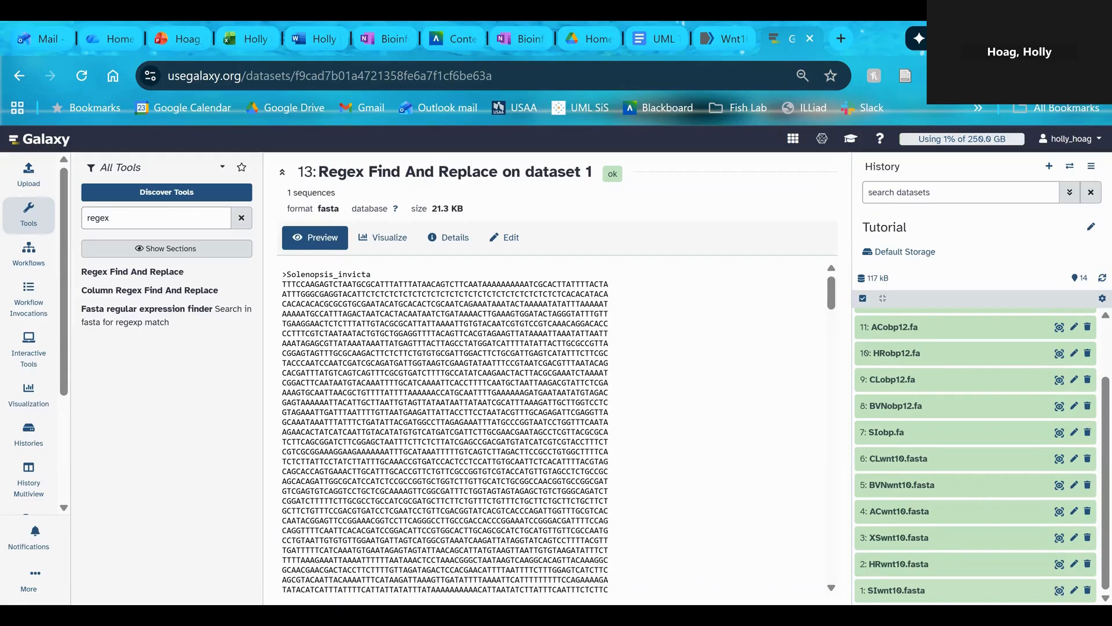
{"action": "scroll", "coordinate": [981, 460], "scroll_direction": "up", "scroll_amount": 2}
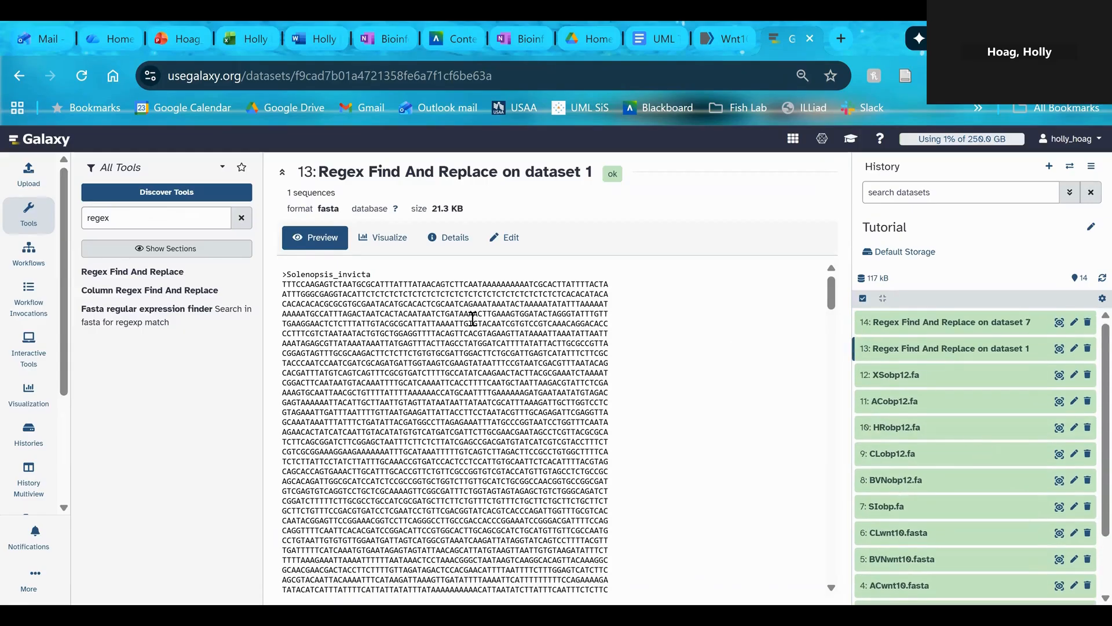
Rename the Regex Find And Replace output for dataset 1 as SI_wnt10_renamed and save its attributes
{"action": "left_click", "coordinate": [505, 238]}
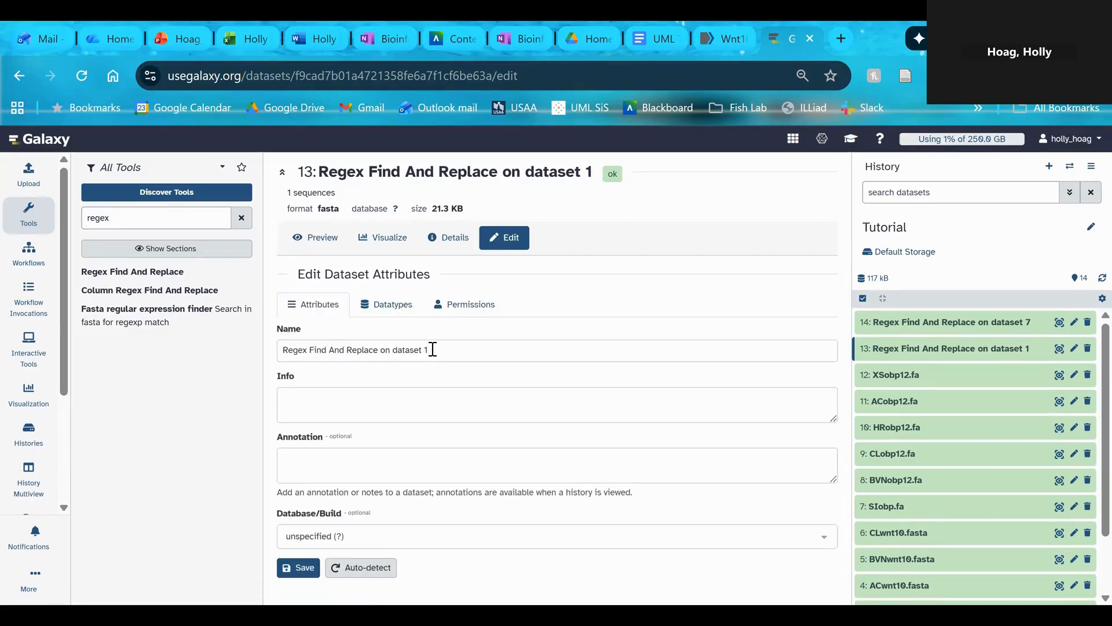
{"action": "left_click", "coordinate": [433, 349]}
{"action": "left_click_drag", "start_coordinate": [429, 350], "coordinate": [276, 346]}
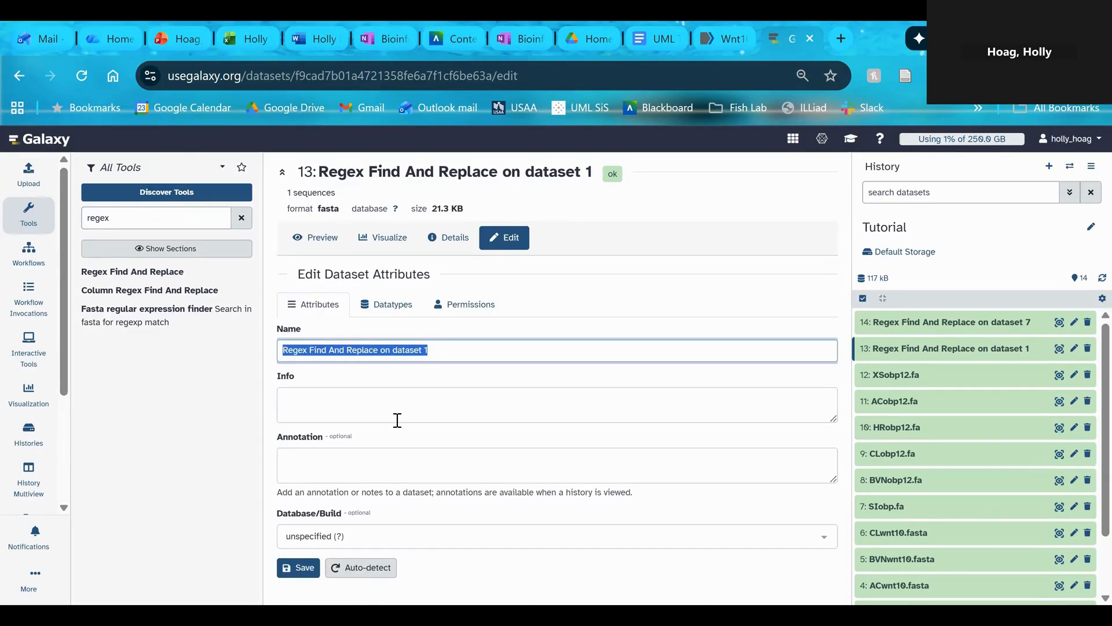
{"action": "key", "text": "BackSpace"}
{"action": "type", "text": "SI_wnt10_renamed"}
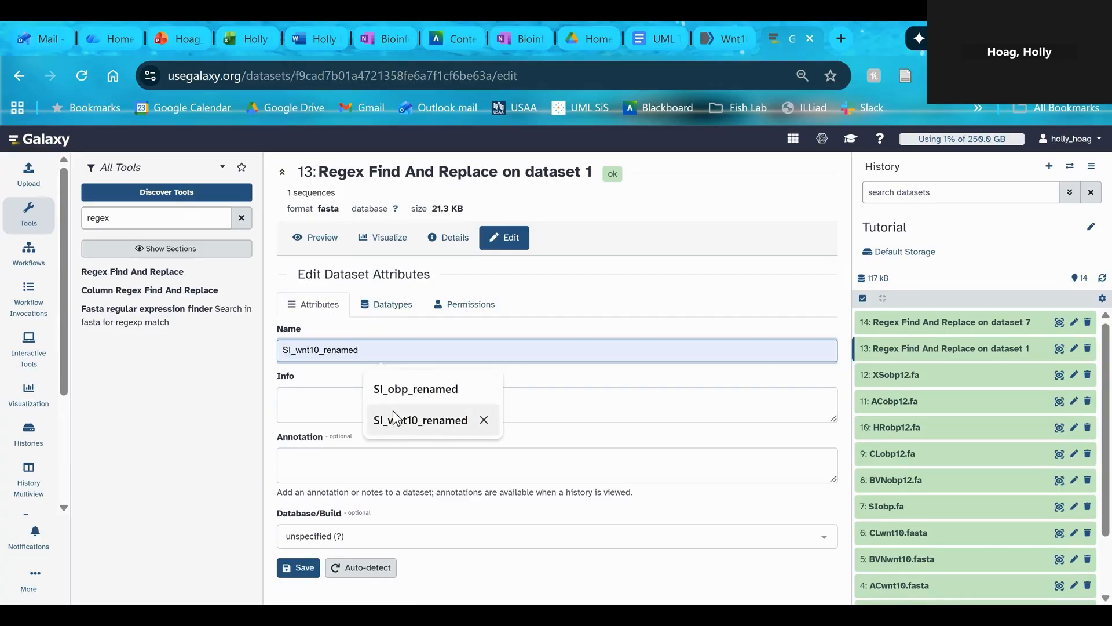
{"action": "left_click", "coordinate": [397, 423]}
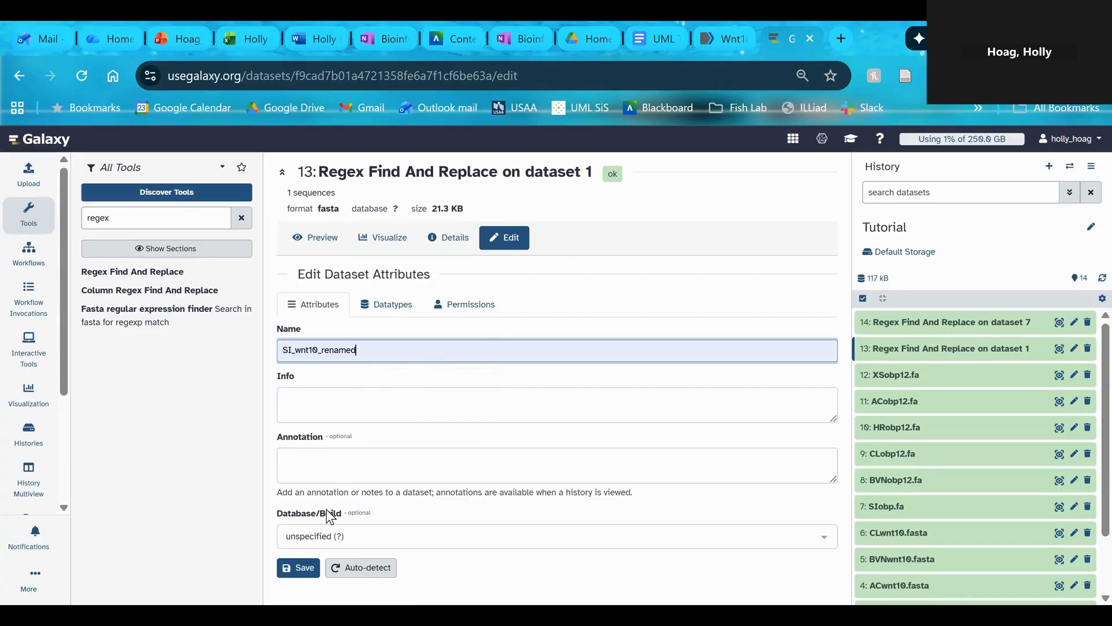
{"action": "left_click", "coordinate": [297, 571]}
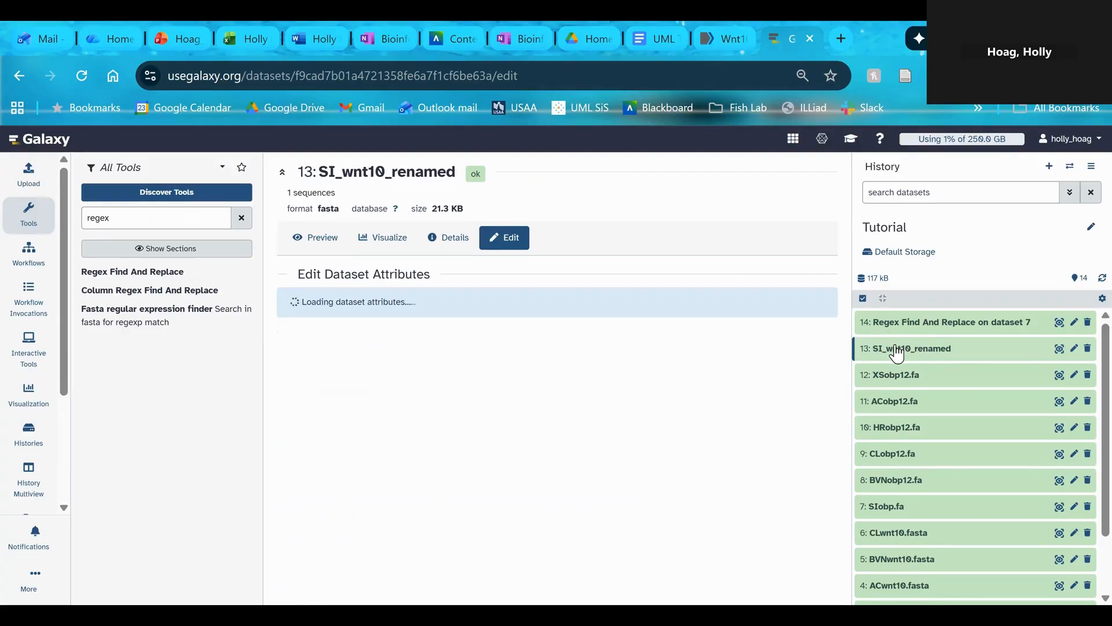
Expand the Regex Find And Replace output for dataset 7 and open its preview
{"action": "left_click", "coordinate": [923, 322]}
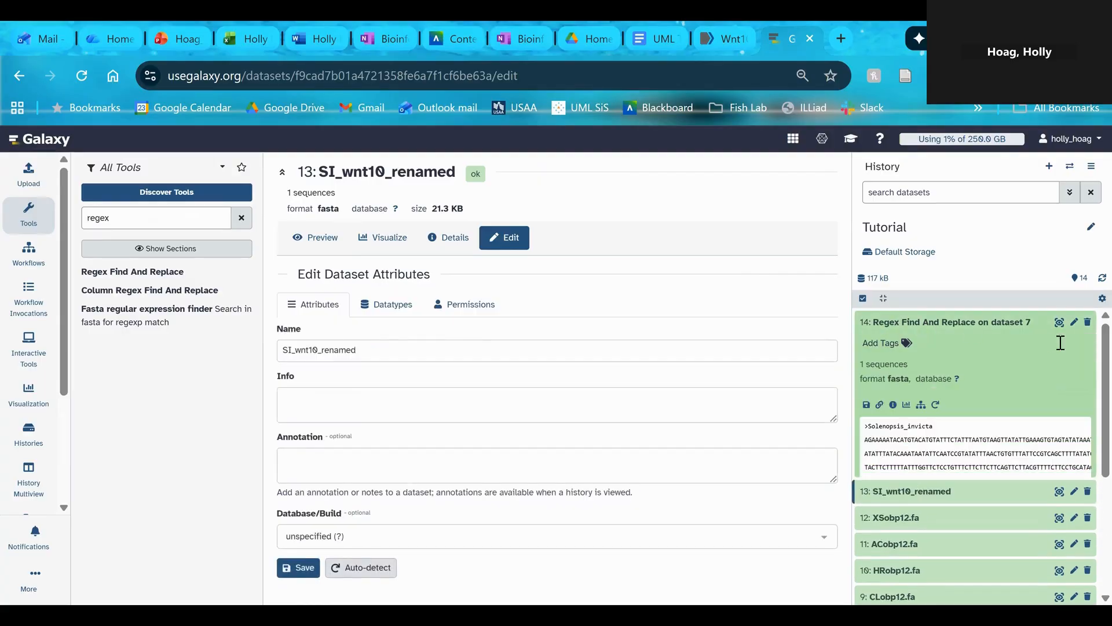
{"action": "left_click", "coordinate": [1060, 322]}
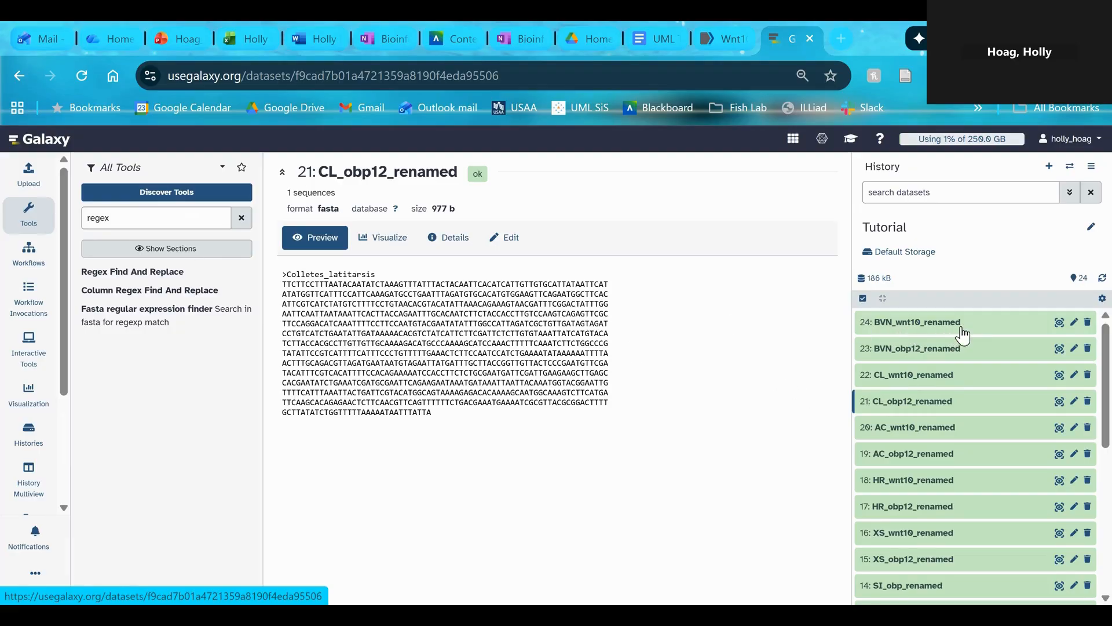
Preview the BVN_wnt10_renamed dataset and examine its FASTA header line and nucleotide sequence
{"action": "left_click", "coordinate": [1060, 322]}
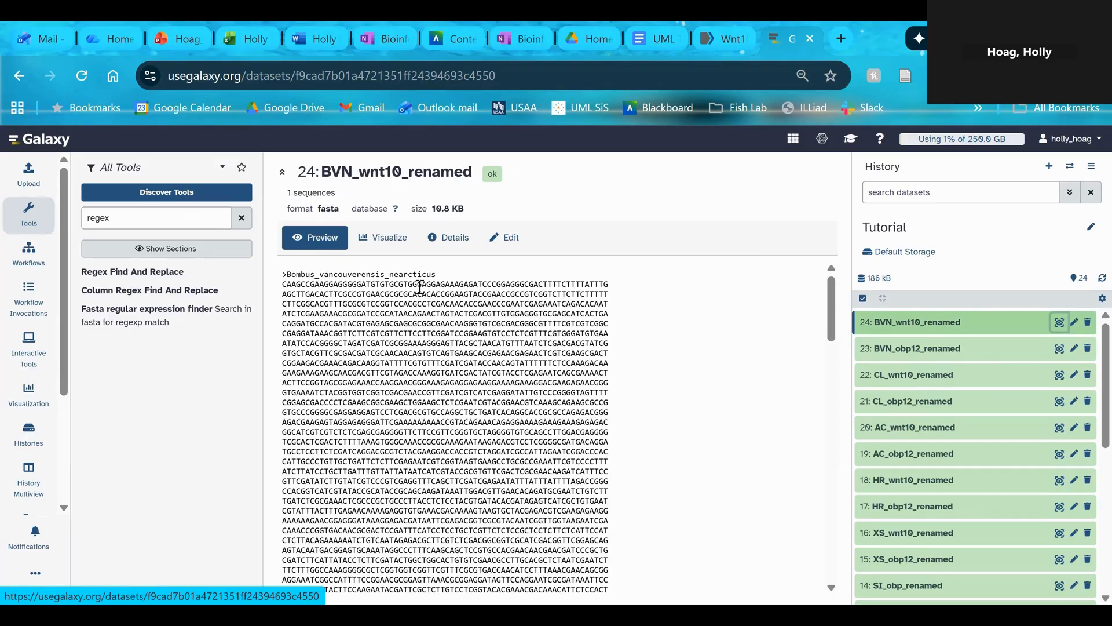
{"action": "scroll", "coordinate": [601, 395], "scroll_direction": "down", "scroll_amount": 1}
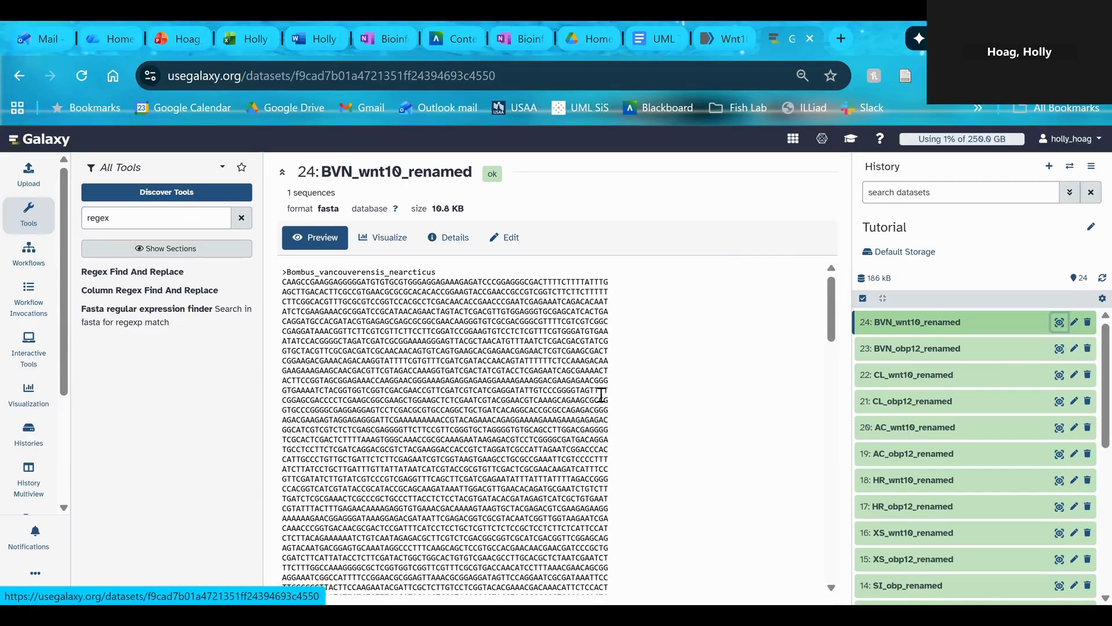
{"action": "scroll", "coordinate": [602, 393], "scroll_direction": "down", "scroll_amount": 15}
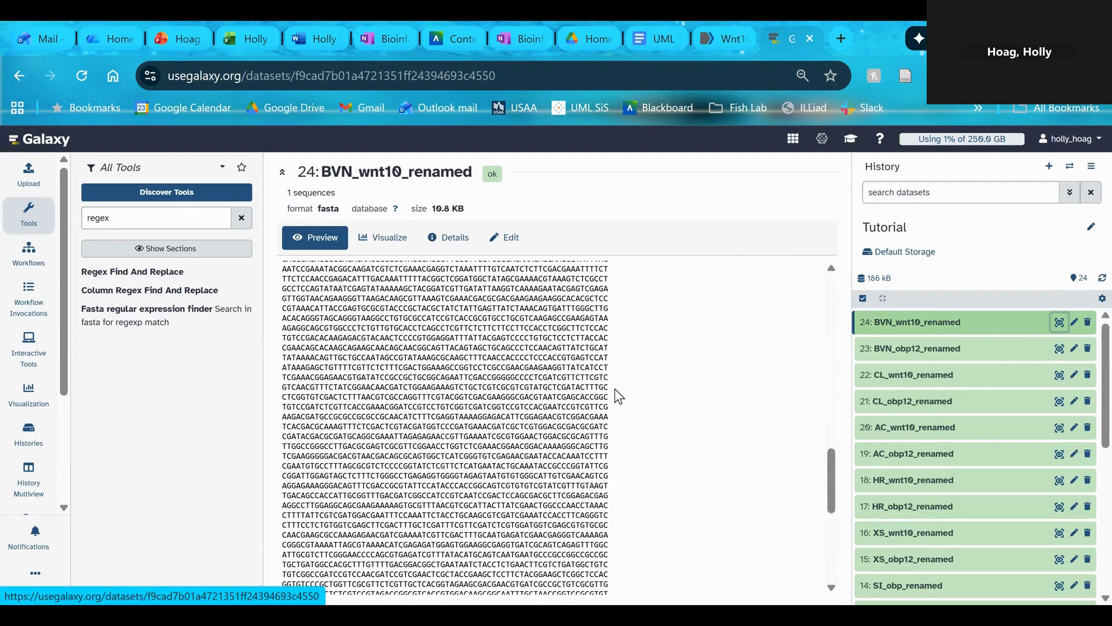
Preview the renamed datasets from BVN_obp12_renamed down to AC_obp12_renamed and check the species name in each FASTA header
{"action": "scroll", "coordinate": [615, 389], "scroll_direction": "up", "scroll_amount": 15}
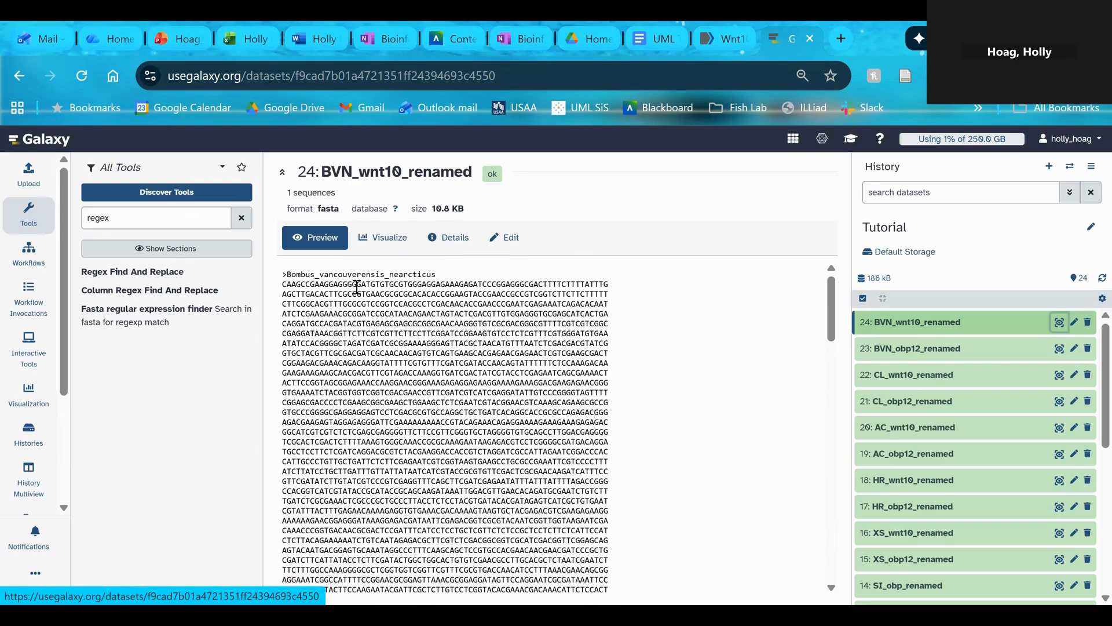
{"action": "left_click", "coordinate": [1058, 349]}
{"action": "left_click", "coordinate": [1059, 375]}
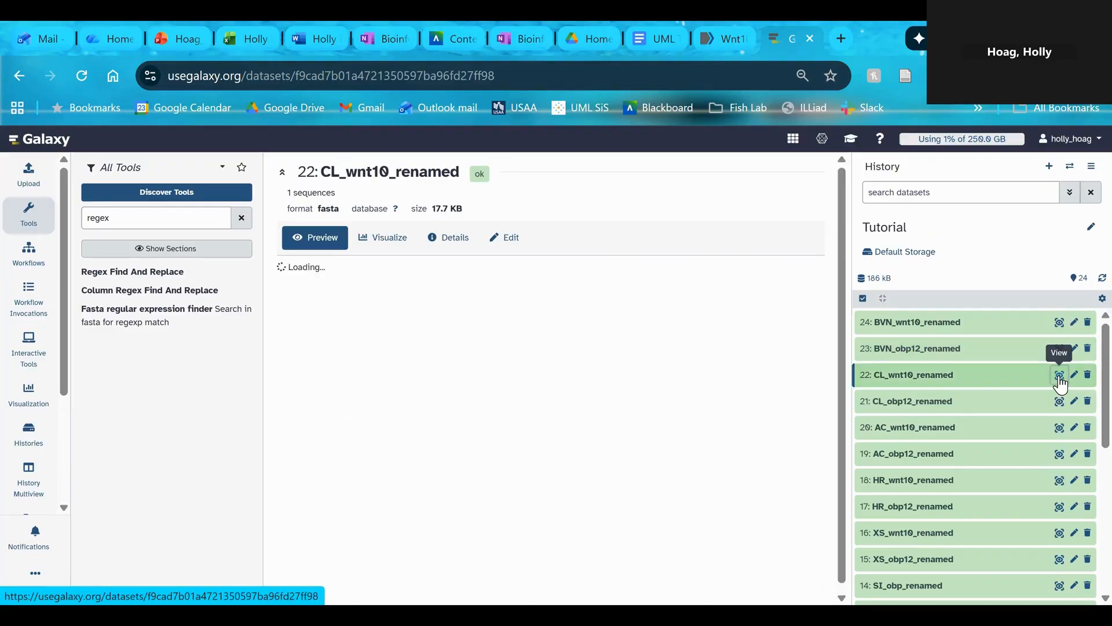
{"action": "left_click", "coordinate": [1060, 401]}
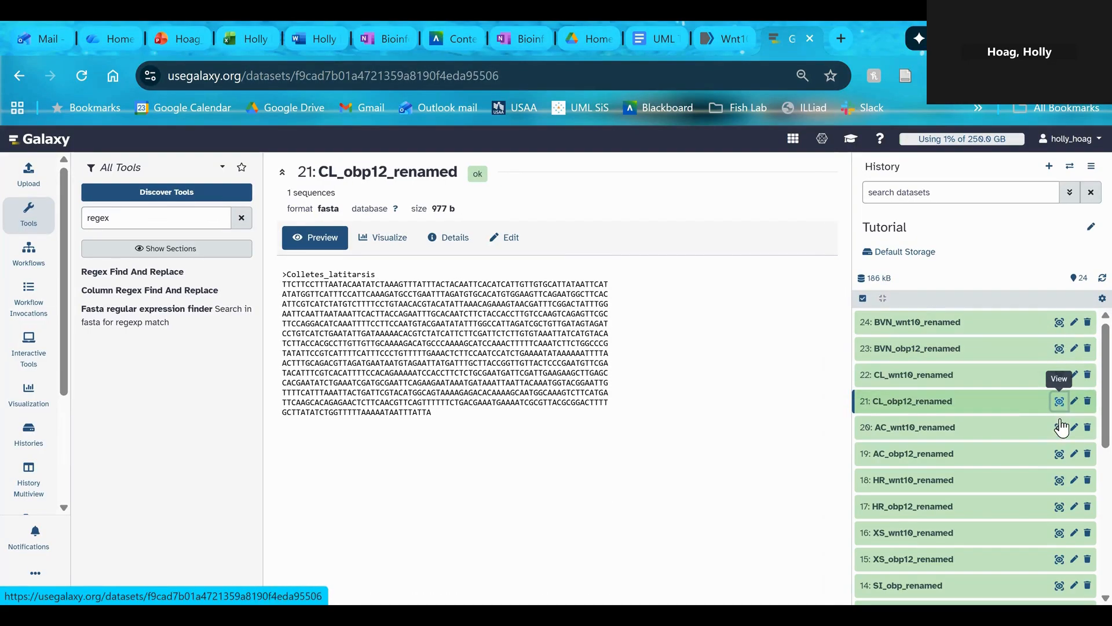
{"action": "left_click", "coordinate": [1060, 428]}
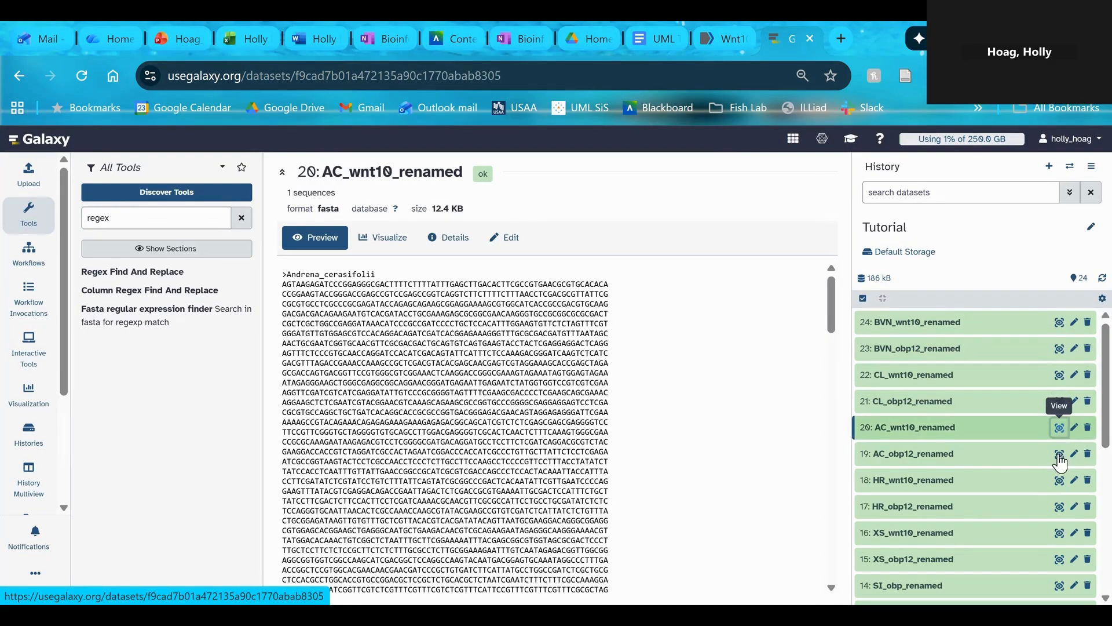
{"action": "left_click", "coordinate": [1060, 461]}
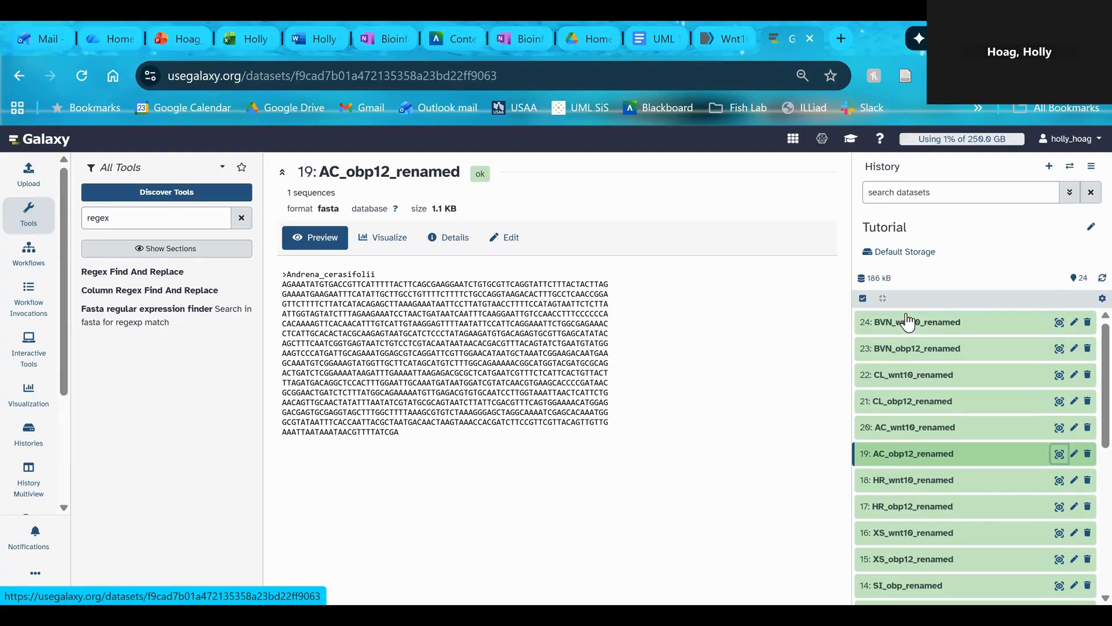
Search the tools for "conca" and open Concatenate datasets tail-to-head (cat)
{"action": "double_click", "coordinate": [161, 213]}
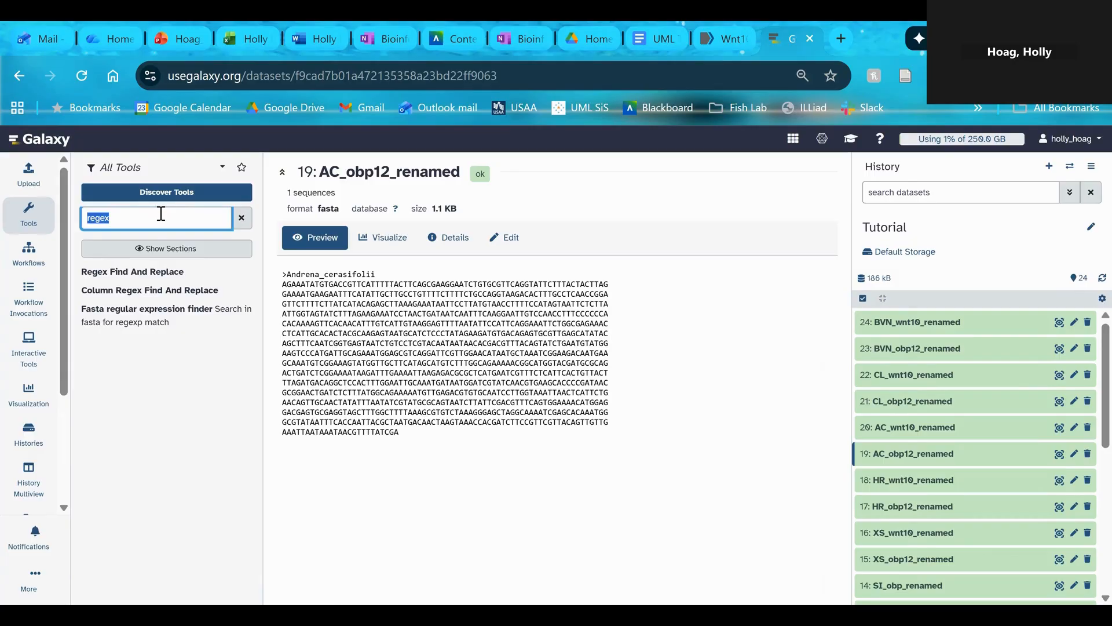
{"action": "type", "text": "cat"}
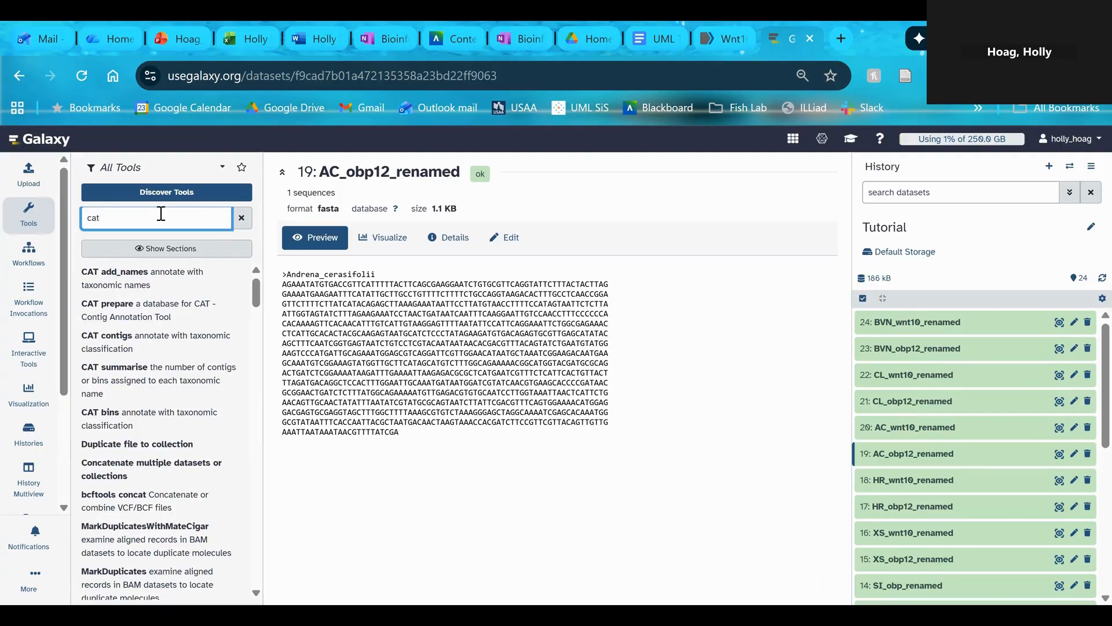
{"action": "key", "text": "BackSpace"}
{"action": "key", "text": "BackSpace"}
{"action": "key", "text": "BackSpace"}
{"action": "type", "text": "con"}
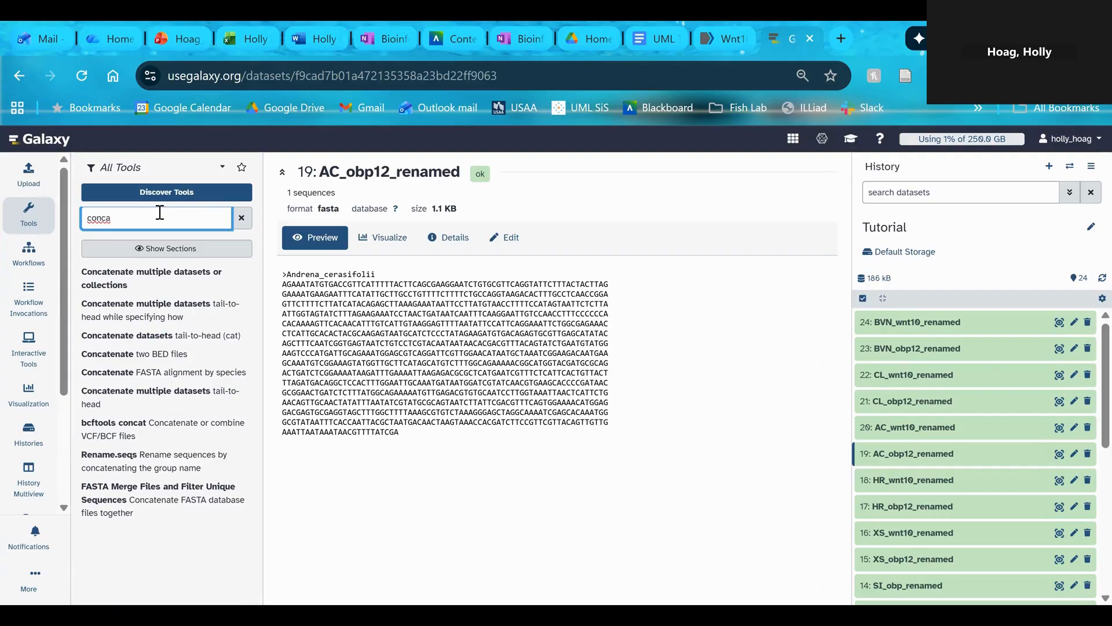
{"action": "left_click", "coordinate": [216, 340]}
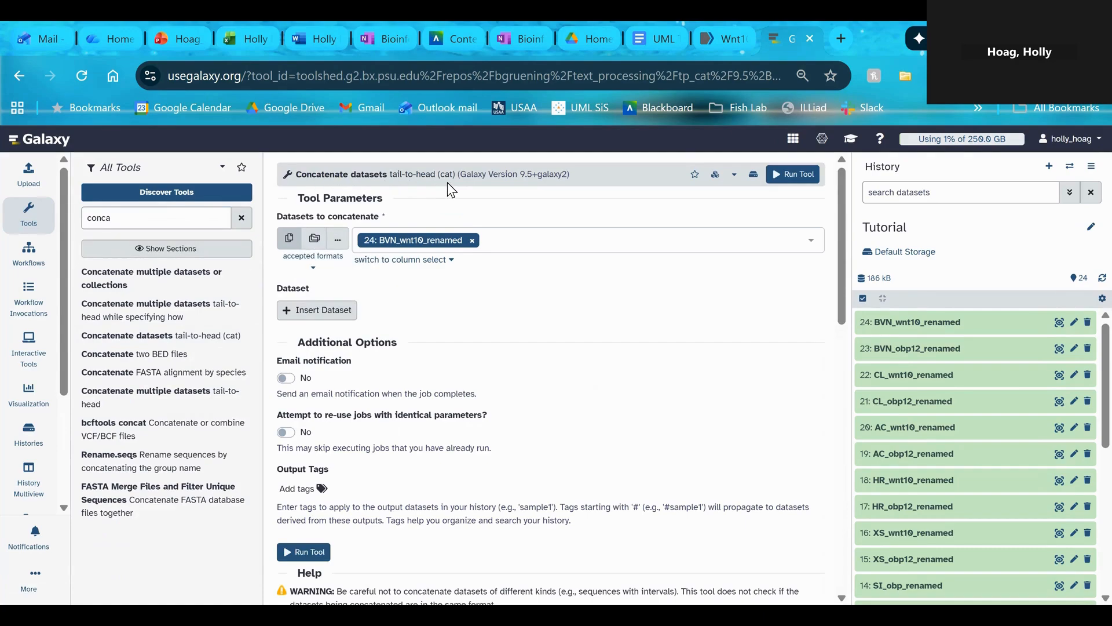
Choose all twelve renamed wnt10 and obp12 datasets, numbers 13 to 24, as the multiple datasets to concatenate
{"action": "left_click", "coordinate": [315, 238]}
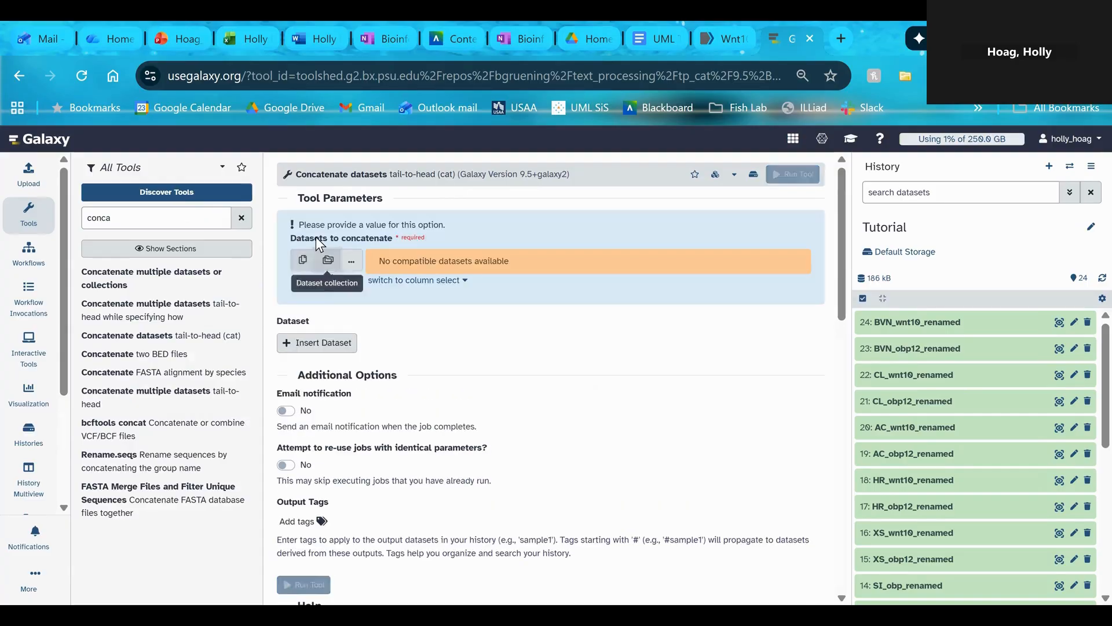
{"action": "left_click", "coordinate": [304, 268]}
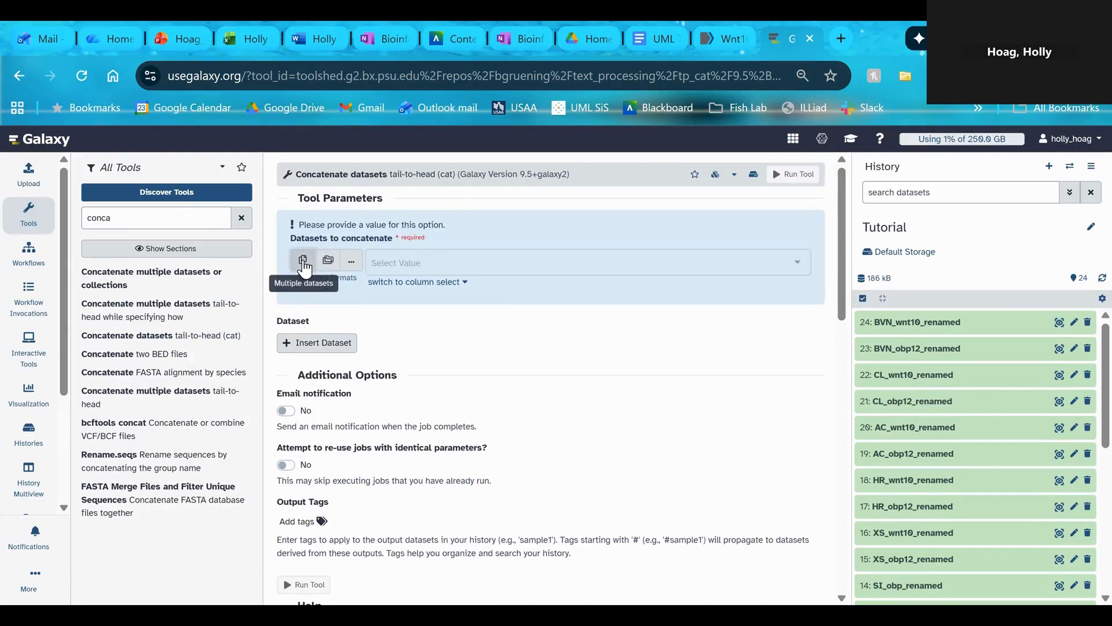
{"action": "left_click", "coordinate": [798, 269]}
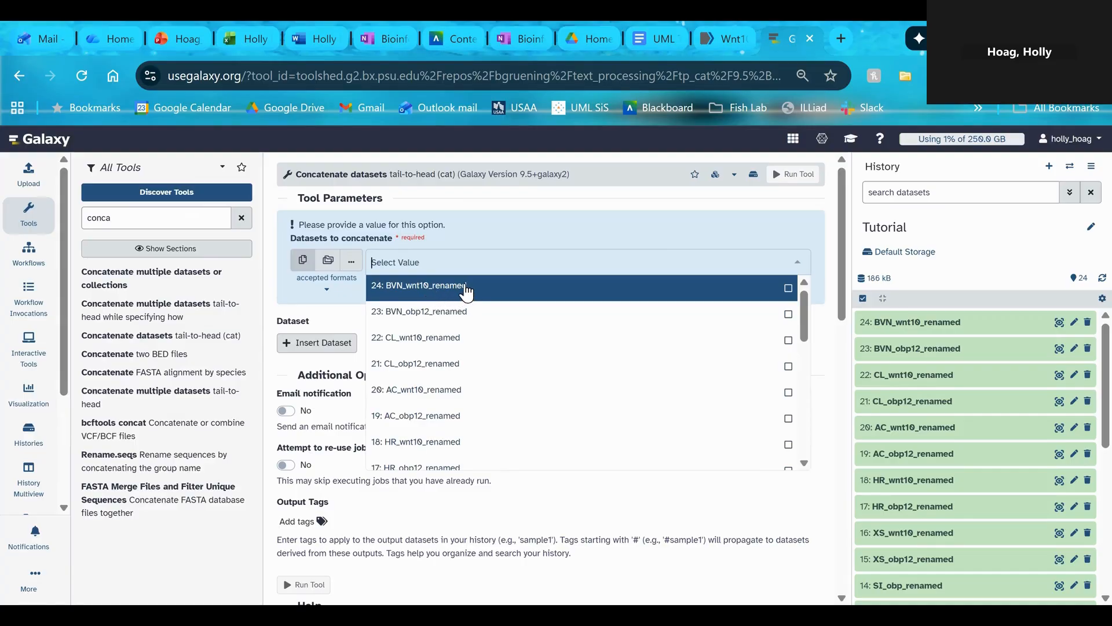
{"action": "left_click", "coordinate": [790, 297]}
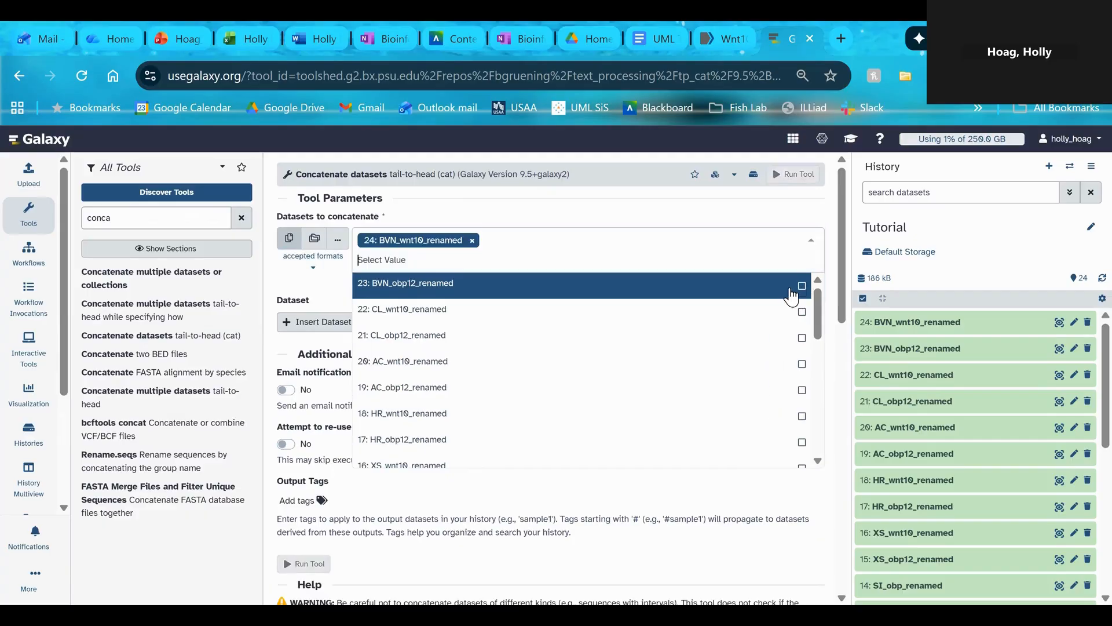
{"action": "left_click", "coordinate": [798, 297]}
{"action": "left_click", "coordinate": [799, 296]}
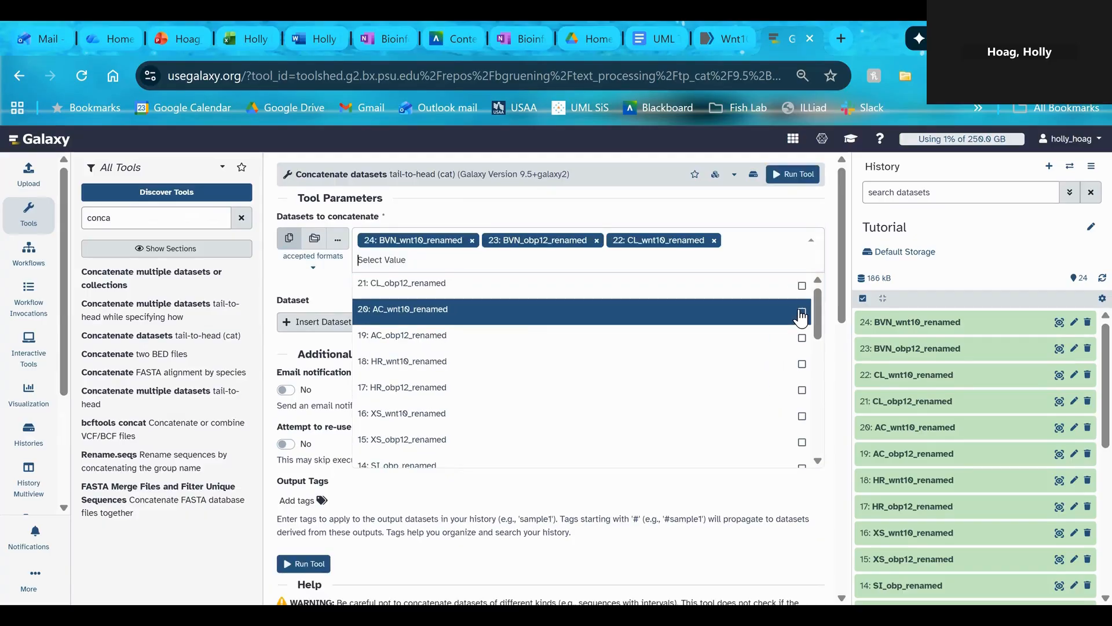
{"action": "left_click", "coordinate": [801, 313]}
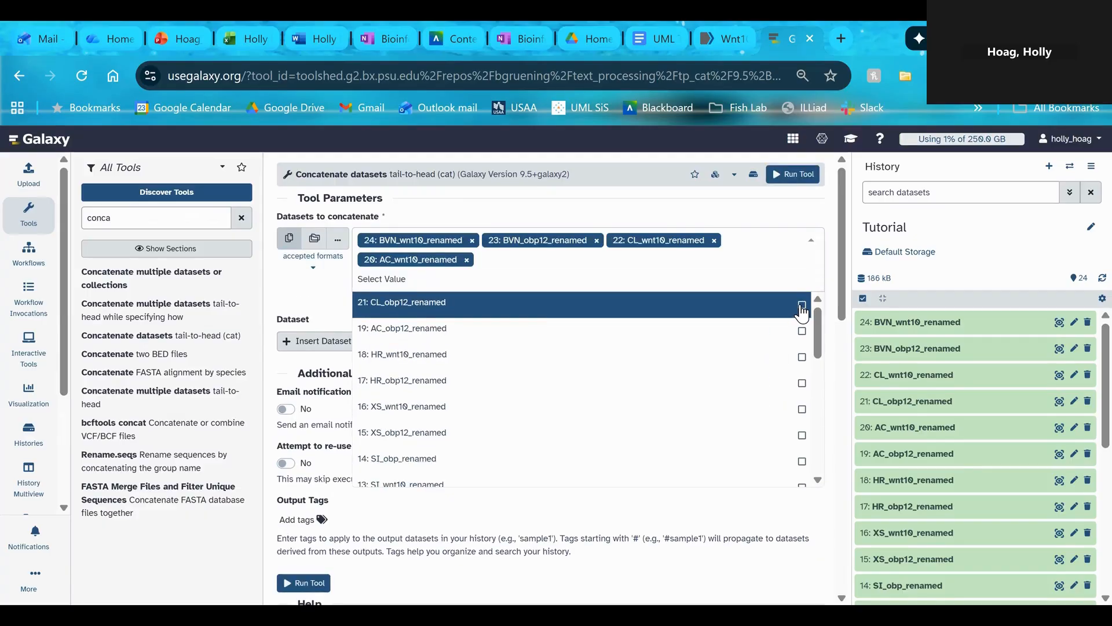
{"action": "left_click", "coordinate": [801, 306]}
{"action": "left_click", "coordinate": [801, 305]}
{"action": "left_click", "coordinate": [801, 305]}
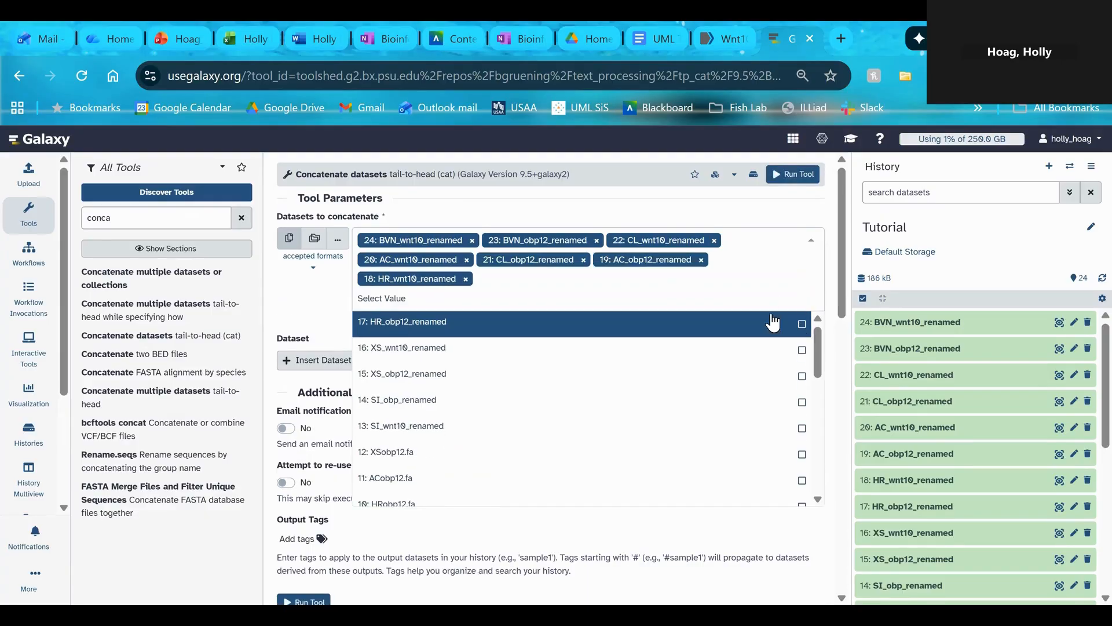
{"action": "left_click", "coordinate": [801, 326]}
{"action": "left_click", "coordinate": [802, 328]}
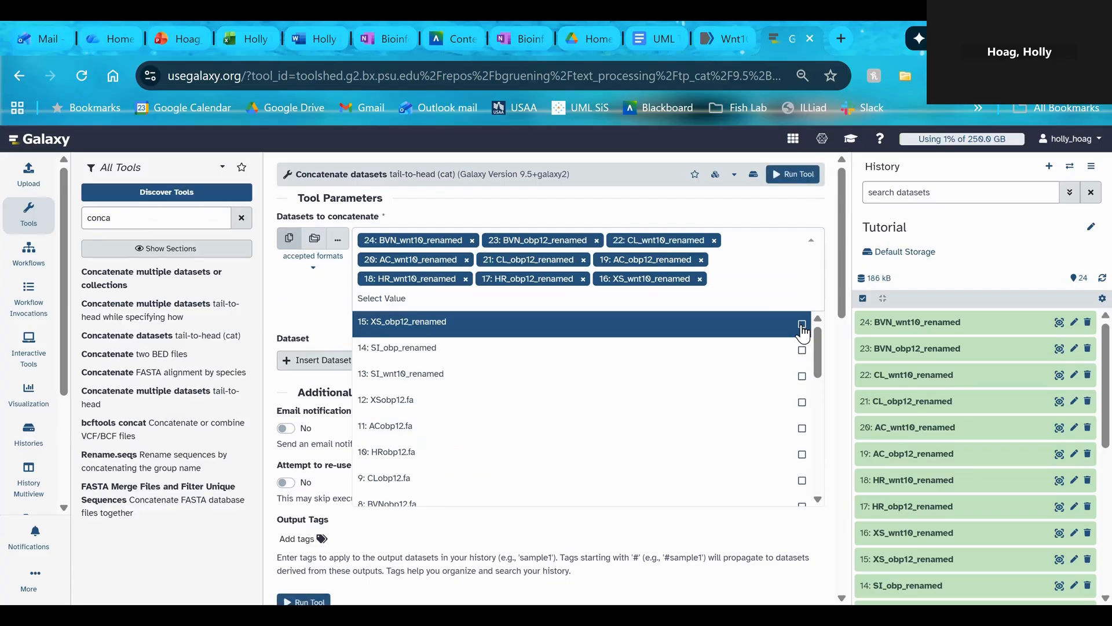
{"action": "left_click", "coordinate": [801, 325]}
{"action": "left_click", "coordinate": [803, 343]}
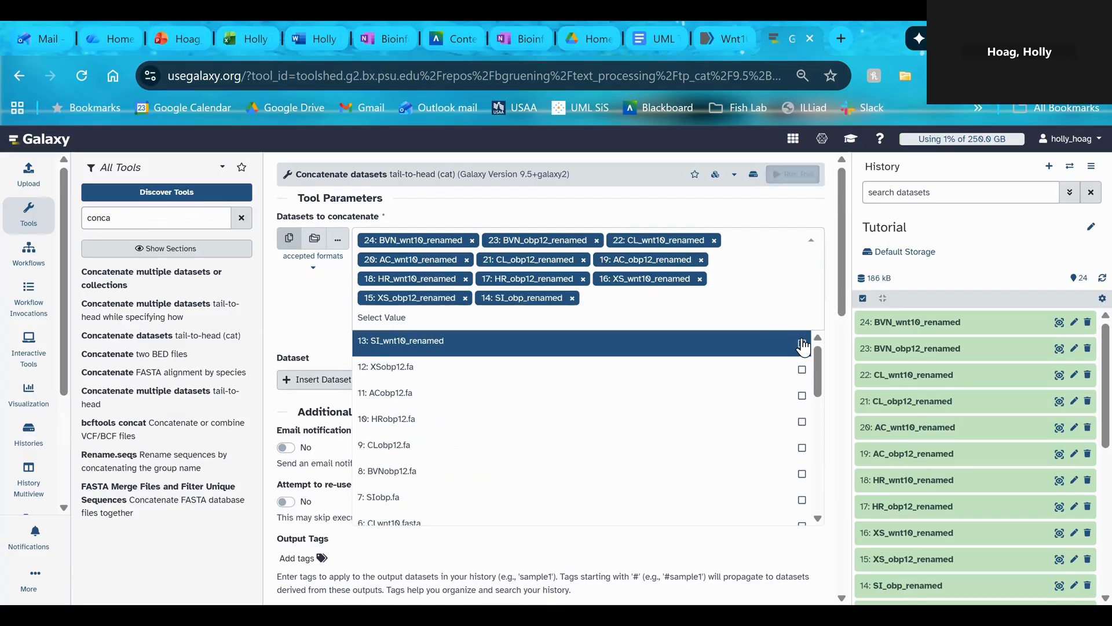
{"action": "left_click", "coordinate": [802, 346]}
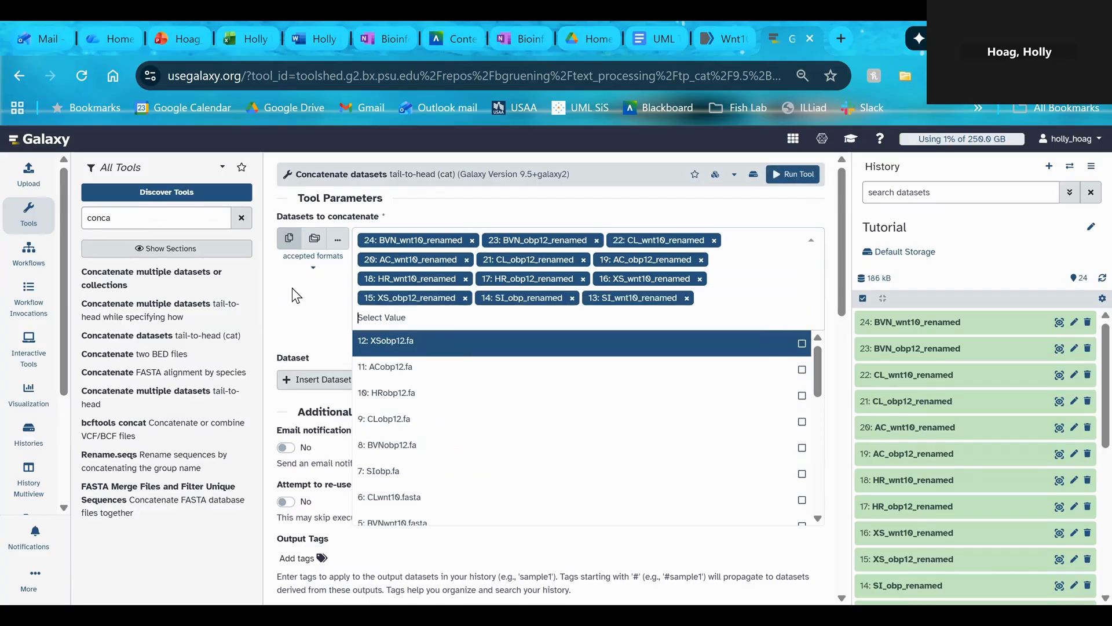
{"action": "left_click", "coordinate": [328, 302]}
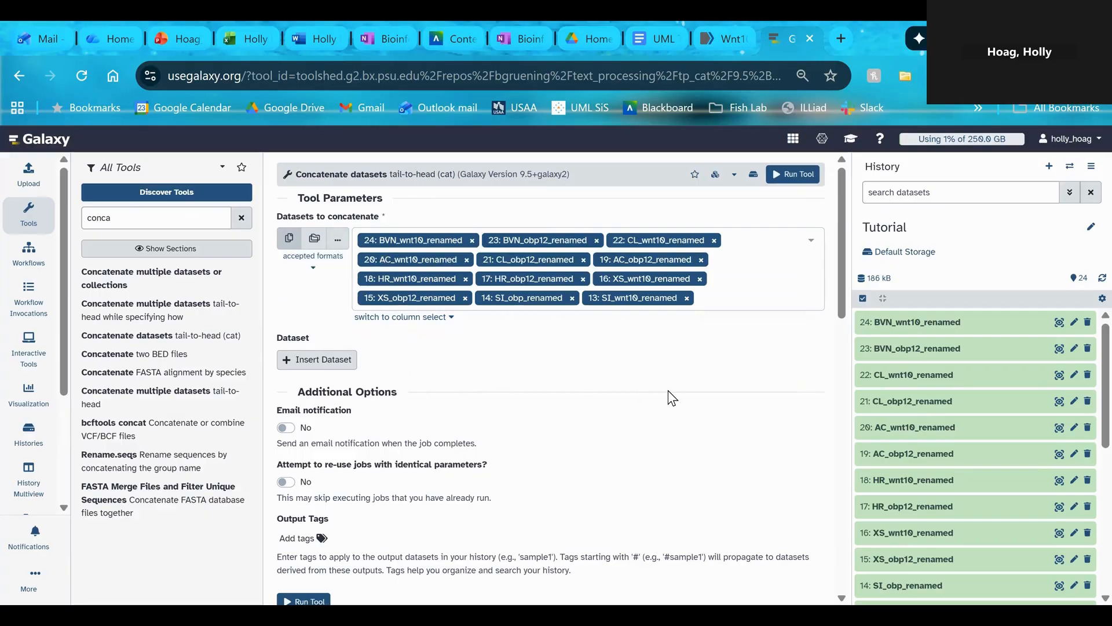
Run the Concatenate datasets tool on the selected renamed files
{"action": "scroll", "coordinate": [668, 391], "scroll_direction": "down", "scroll_amount": 5}
{"action": "scroll", "coordinate": [669, 394], "scroll_direction": "down", "scroll_amount": 2}
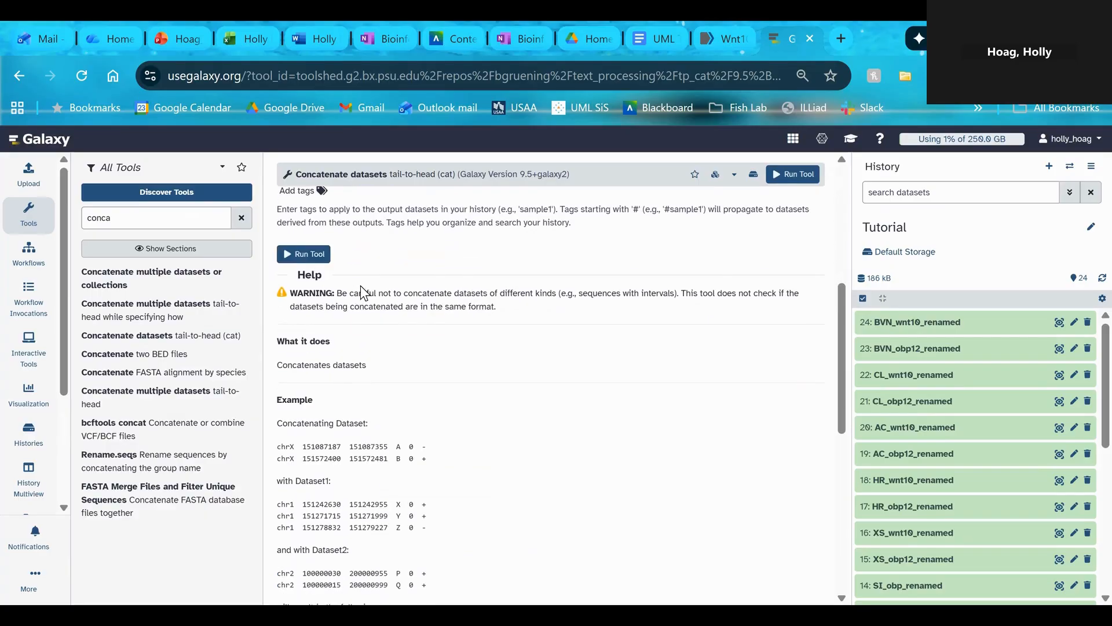
{"action": "left_click", "coordinate": [309, 253]}
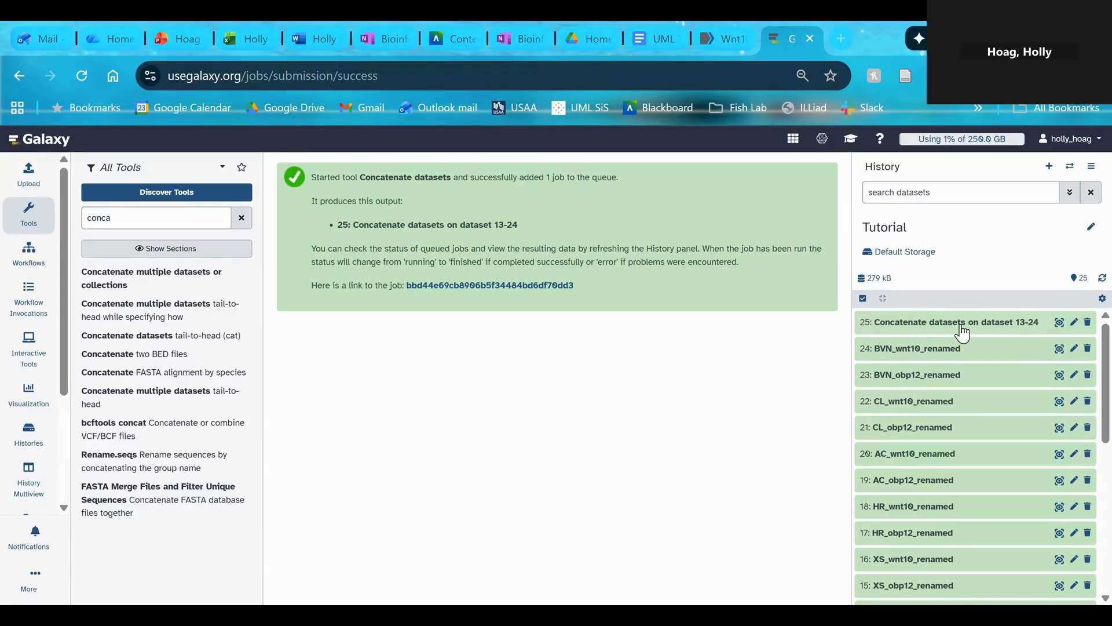
Preview the concatenated output of datasets 13-24 and examine the species header lines between its sequences
{"action": "left_click", "coordinate": [1059, 323]}
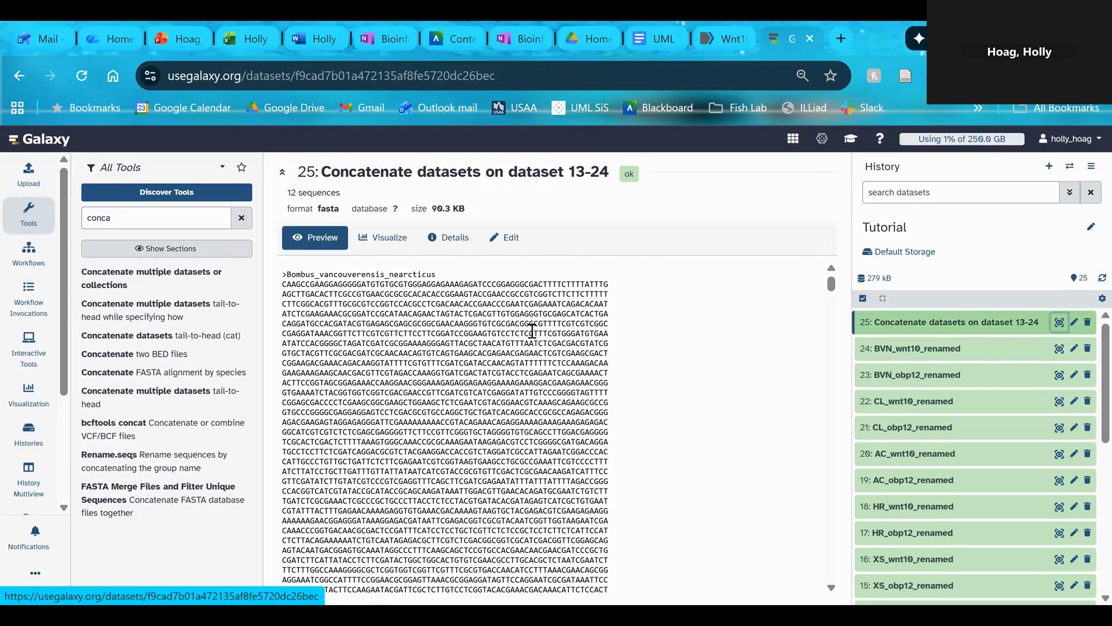
{"action": "scroll", "coordinate": [532, 330], "scroll_direction": "down", "scroll_amount": 20}
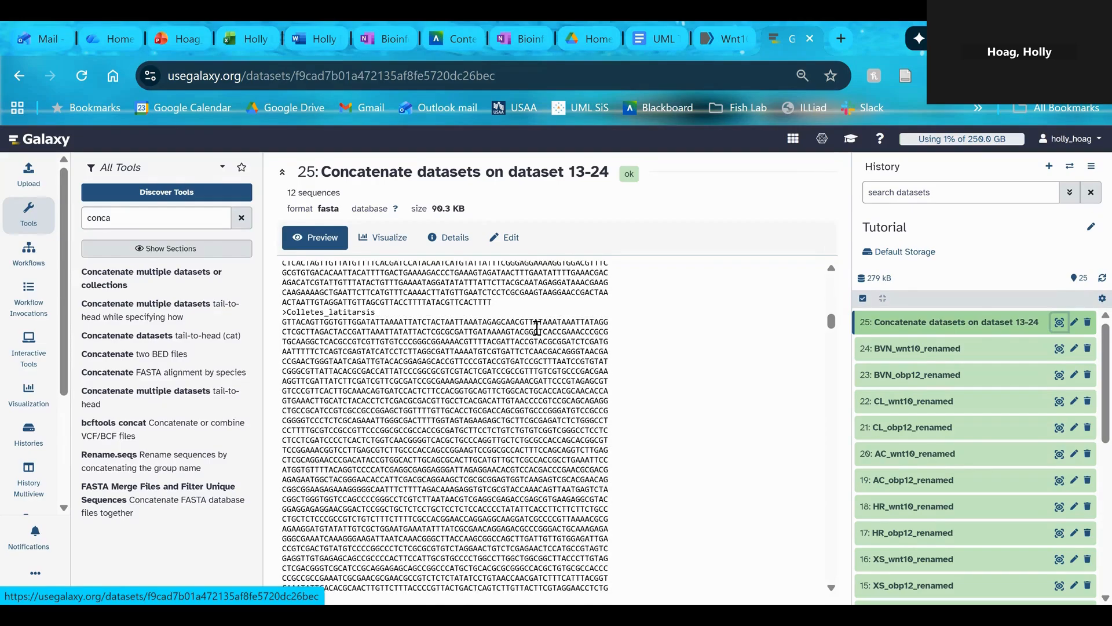
{"action": "scroll", "coordinate": [537, 328], "scroll_direction": "down", "scroll_amount": 15}
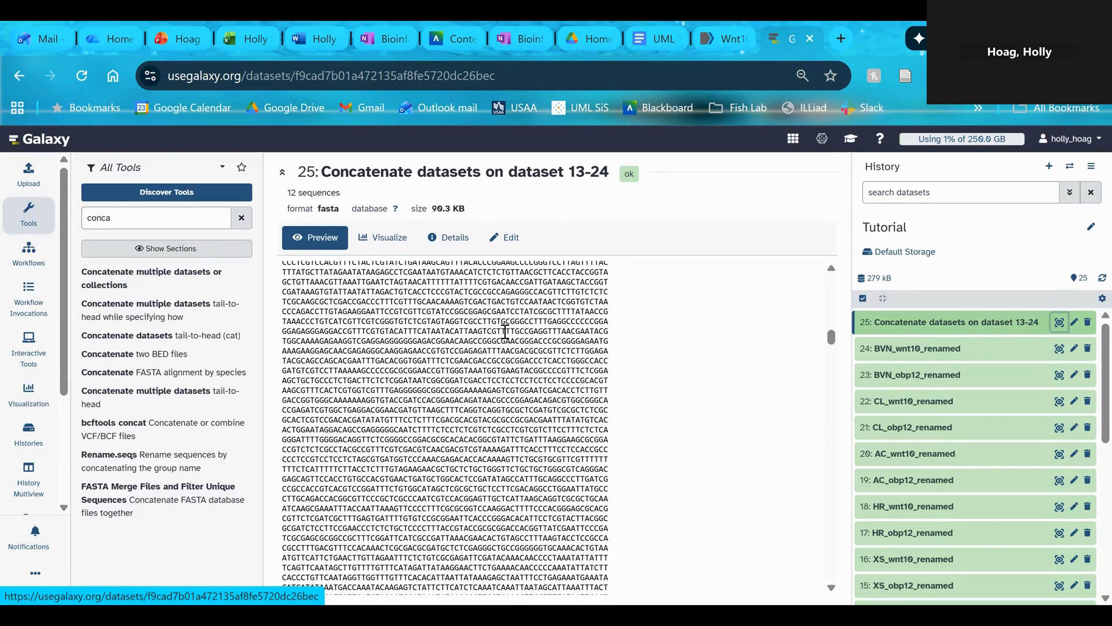
{"action": "scroll", "coordinate": [505, 331], "scroll_direction": "down", "scroll_amount": 15}
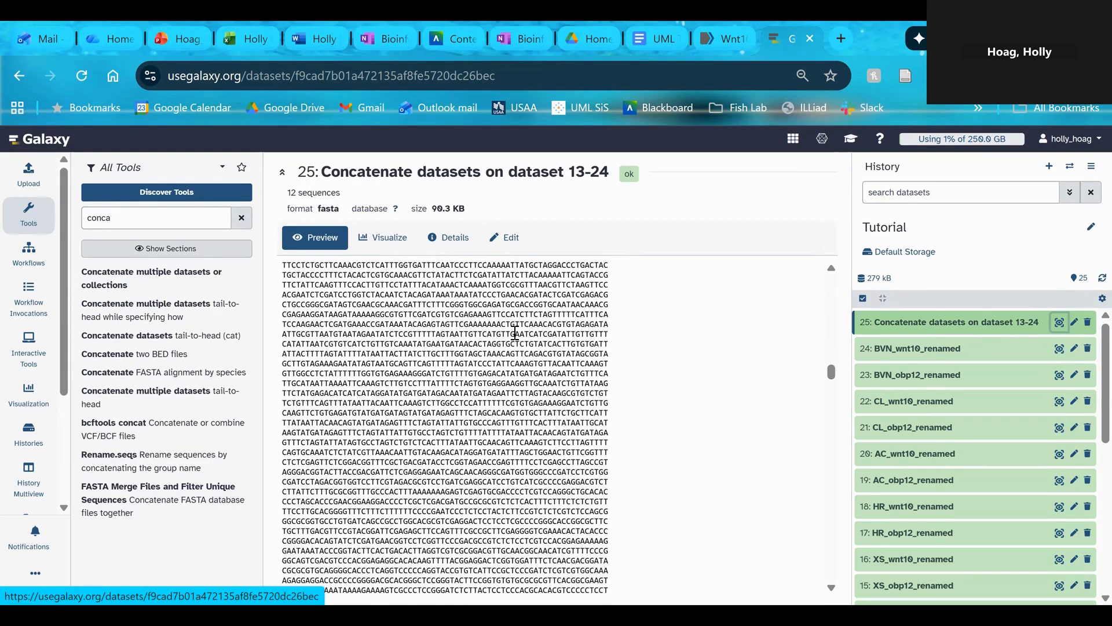
{"action": "scroll", "coordinate": [515, 331], "scroll_direction": "down", "scroll_amount": 10}
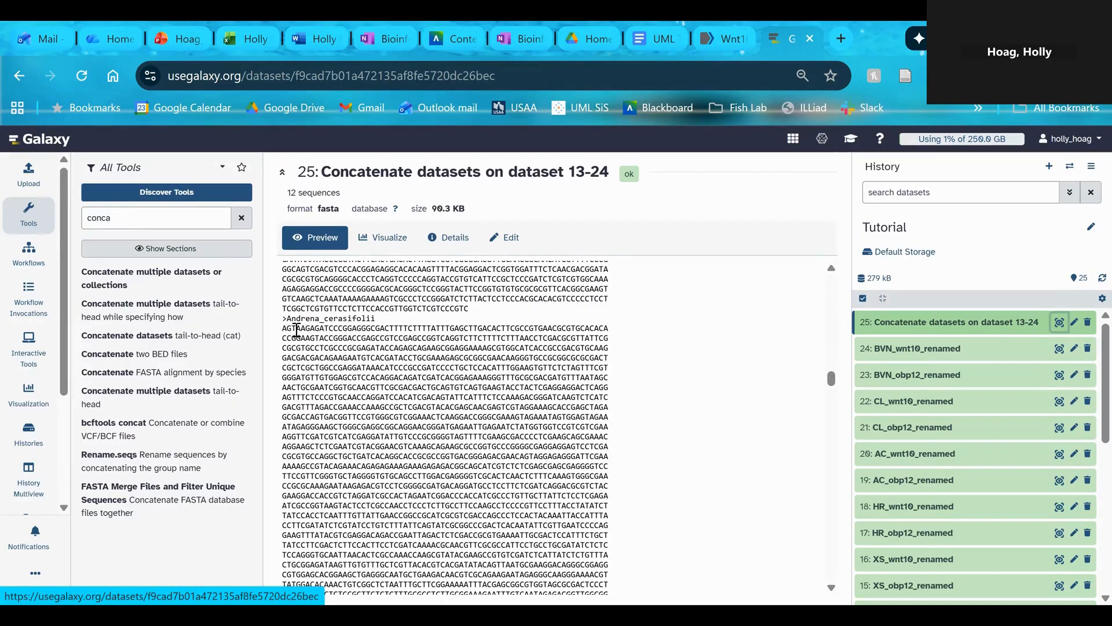
{"action": "scroll", "coordinate": [381, 344], "scroll_direction": "down", "scroll_amount": 5}
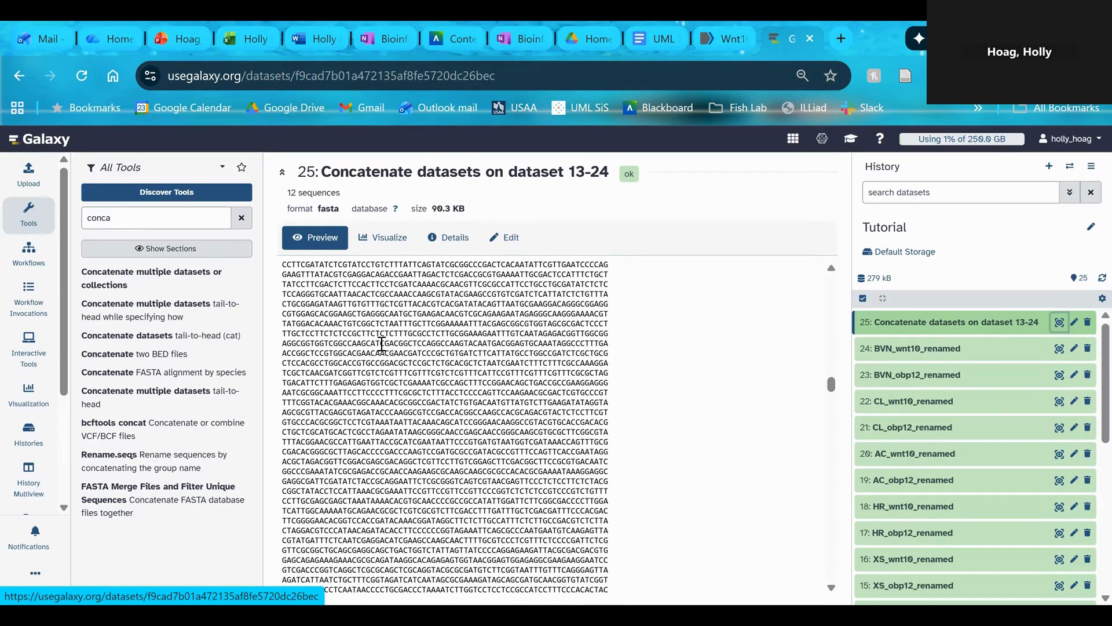
{"action": "scroll", "coordinate": [382, 344], "scroll_direction": "down", "scroll_amount": 10}
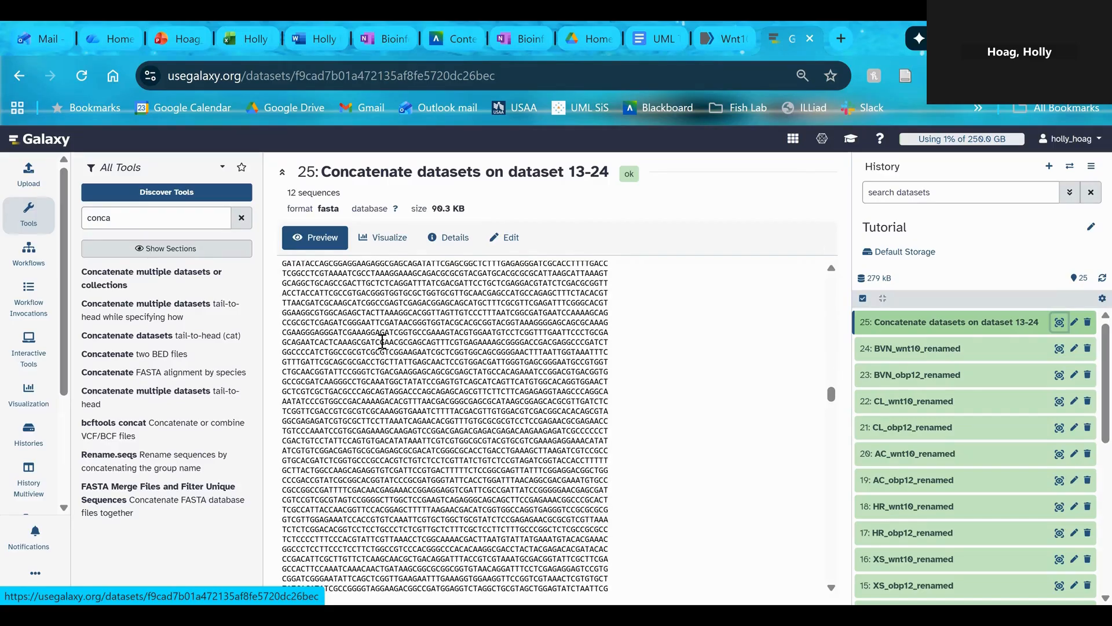
{"action": "scroll", "coordinate": [382, 341], "scroll_direction": "down", "scroll_amount": 10}
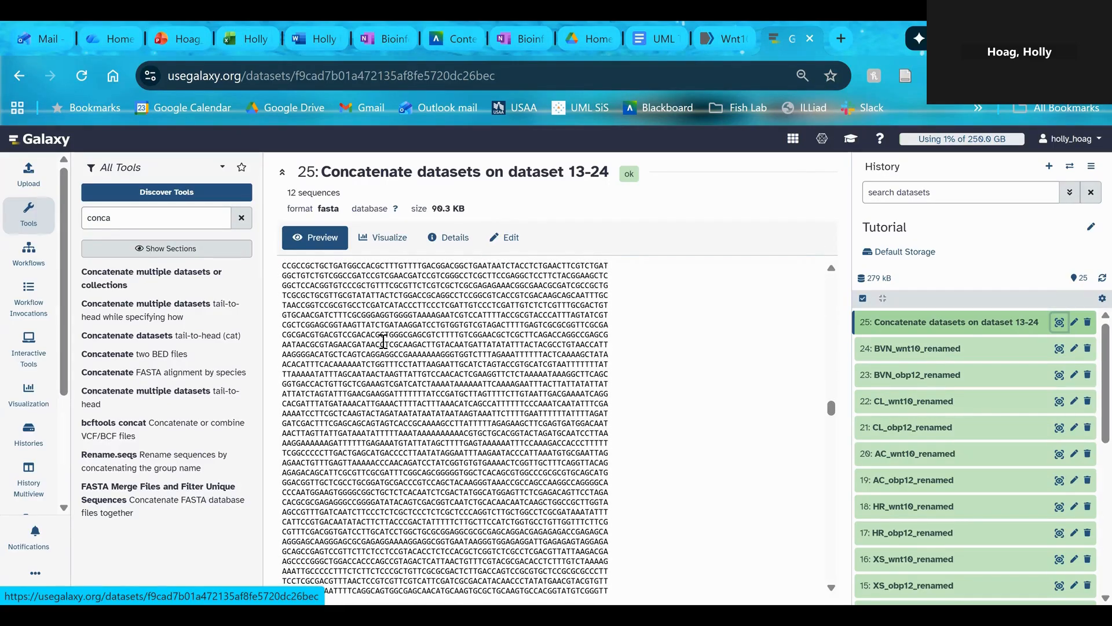
{"action": "scroll", "coordinate": [384, 341], "scroll_direction": "down", "scroll_amount": 4}
{"action": "scroll", "coordinate": [386, 341], "scroll_direction": "down", "scroll_amount": 3}
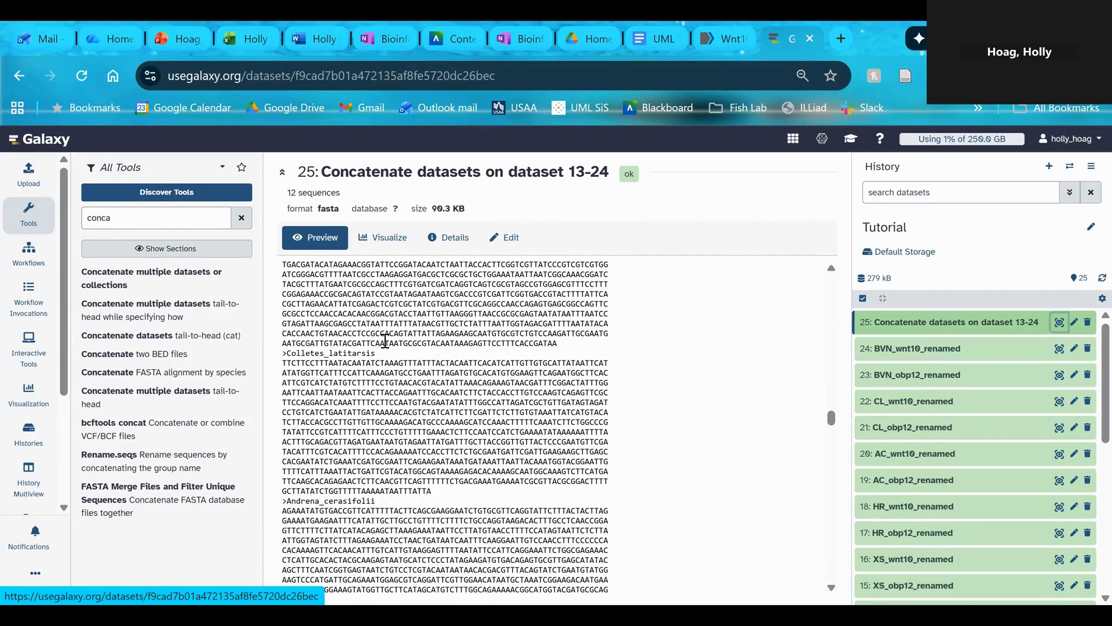
{"action": "scroll", "coordinate": [346, 492], "scroll_direction": "down", "scroll_amount": 3}
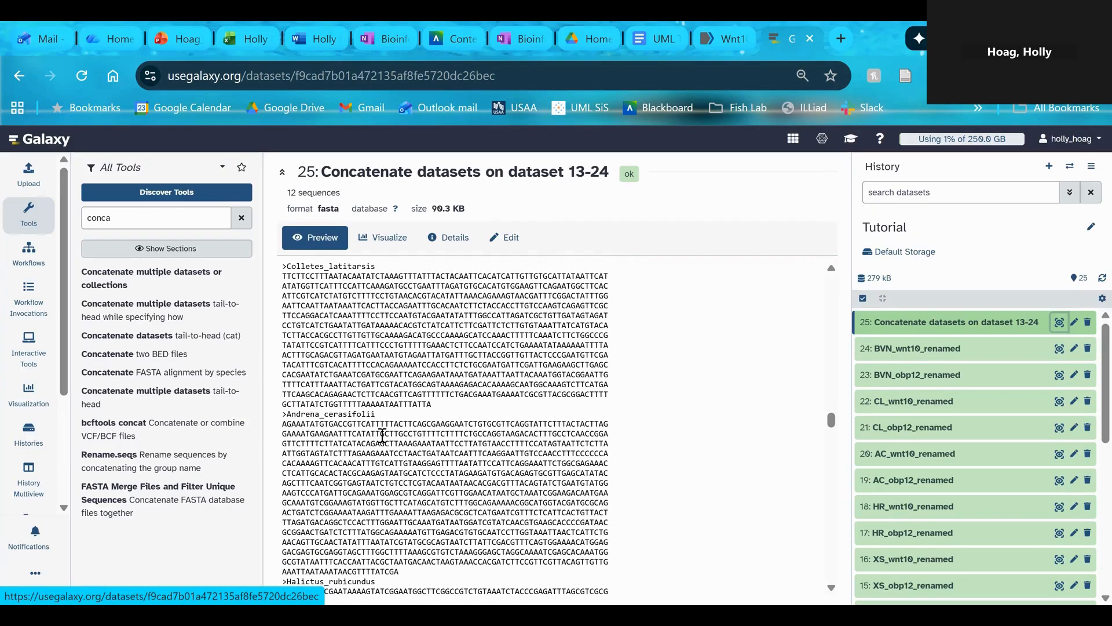
Highlight the >Andrena_cerasifolii header line between the Colletes_latitarsis and Halictus_rubicundus entries in the concatenated preview
{"action": "left_click_drag", "start_coordinate": [376, 414], "coordinate": [285, 413]}
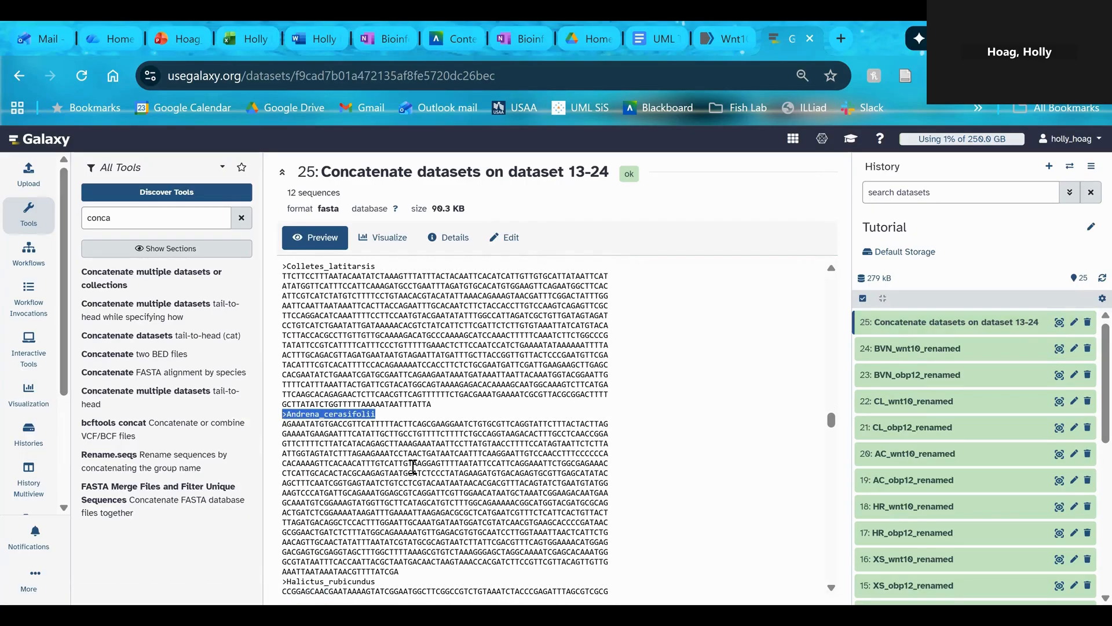
{"action": "left_click", "coordinate": [413, 466]}
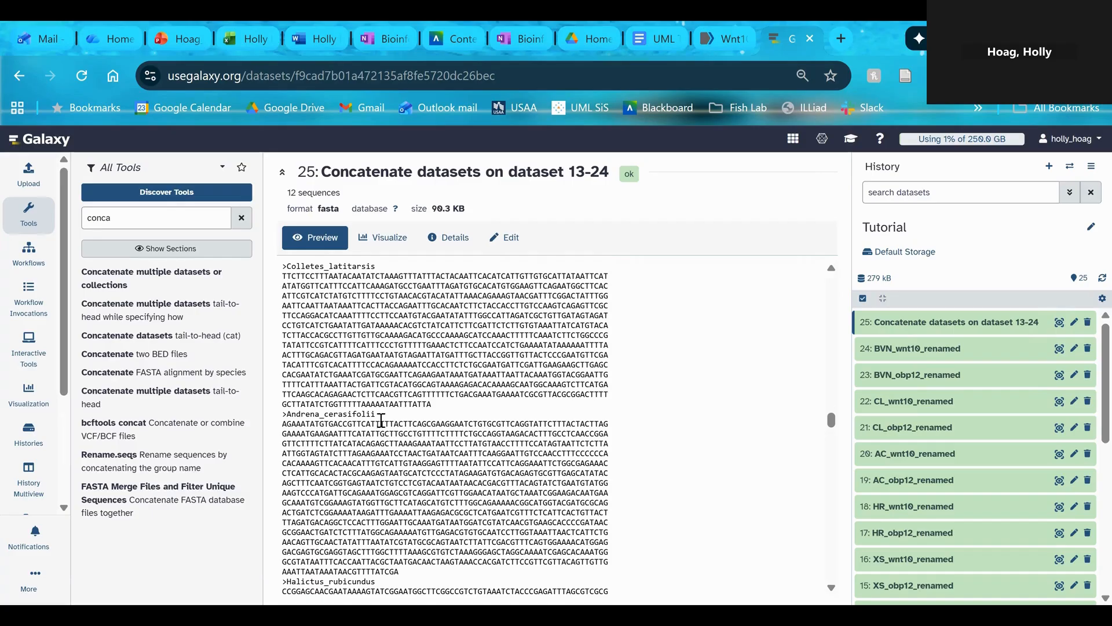
{"action": "left_click_drag", "start_coordinate": [382, 415], "coordinate": [284, 424]}
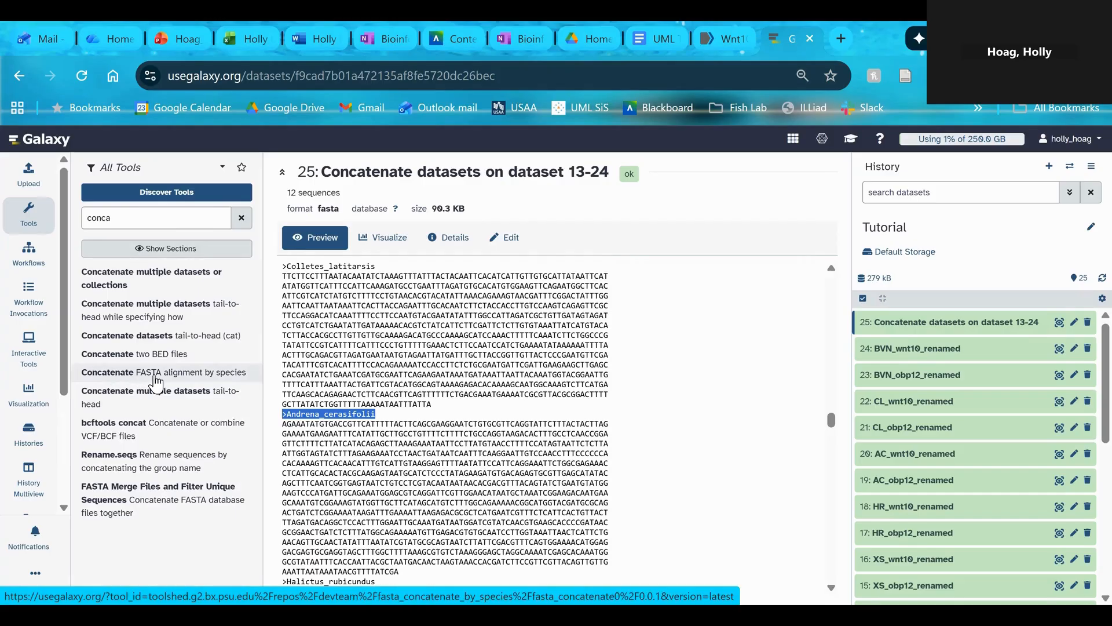
Run the Concatenate FASTA alignment by species tool on dataset 25, the concatenated output of datasets 13-24
{"action": "left_click", "coordinate": [163, 381]}
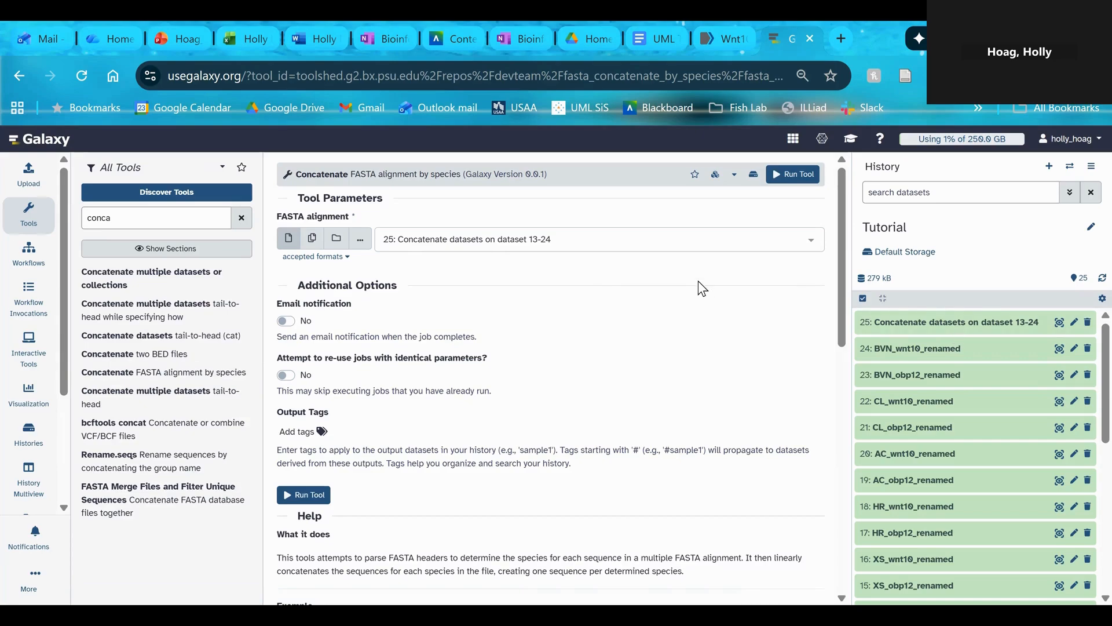
{"action": "left_click", "coordinate": [788, 175]}
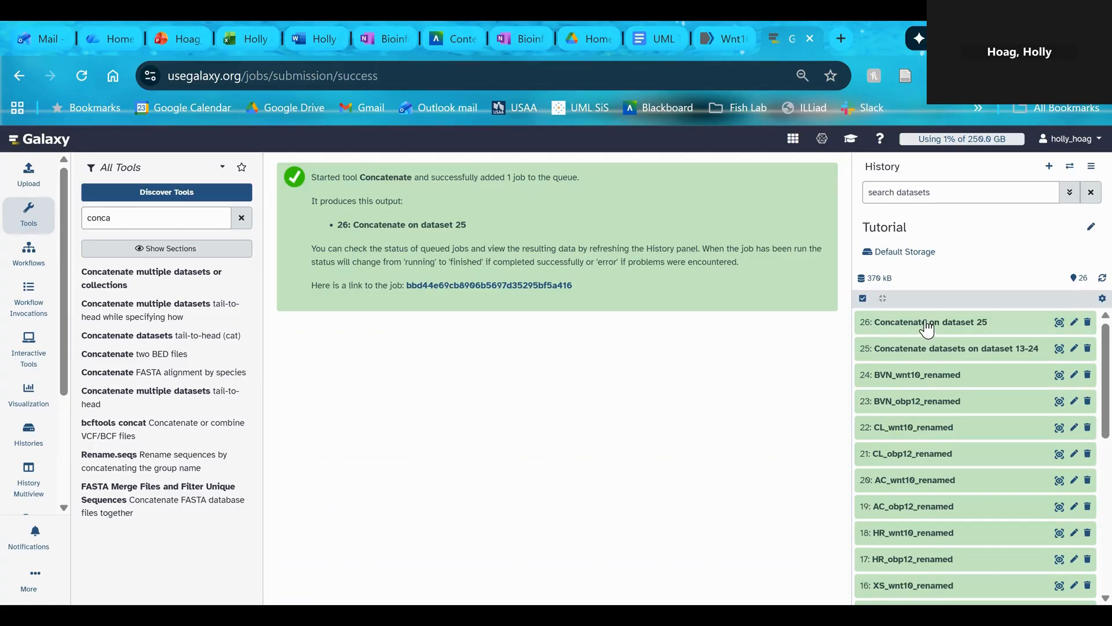
Preview the by-species concatenation output, dataset 26, and examine the species header lines between its sequences
{"action": "left_click", "coordinate": [1060, 322]}
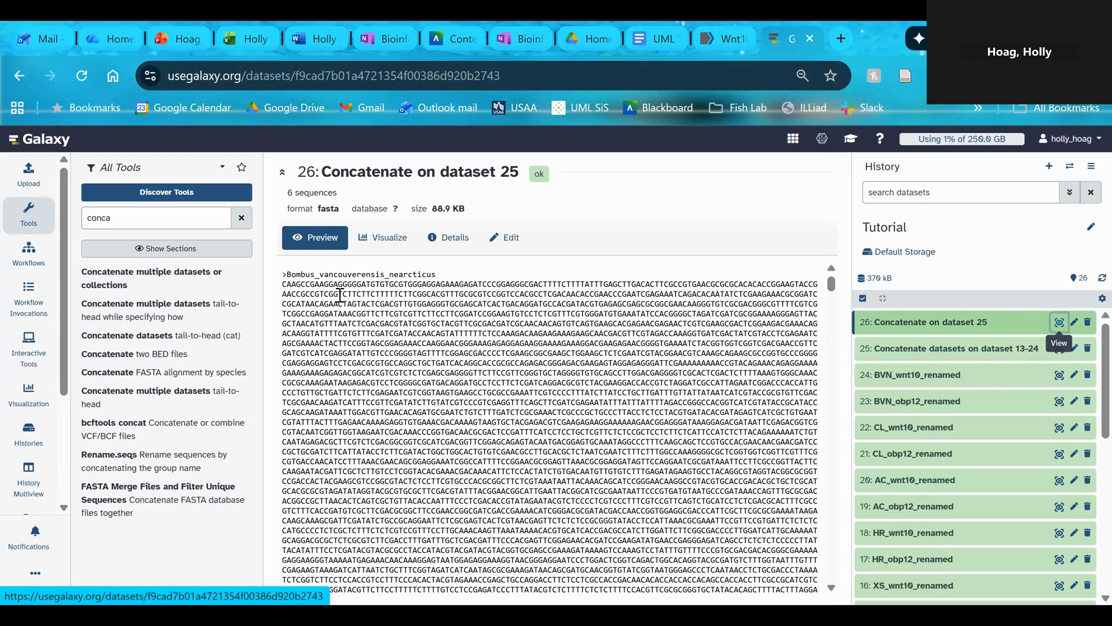
{"action": "scroll", "coordinate": [343, 309], "scroll_direction": "down", "scroll_amount": 10}
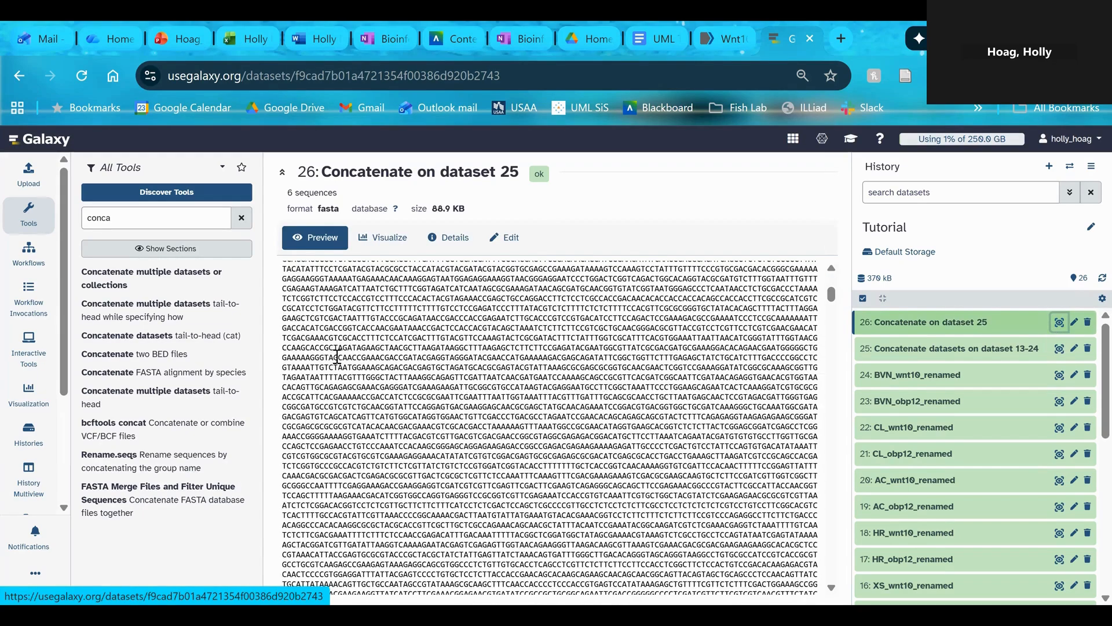
{"action": "scroll", "coordinate": [347, 353], "scroll_direction": "down", "scroll_amount": 5}
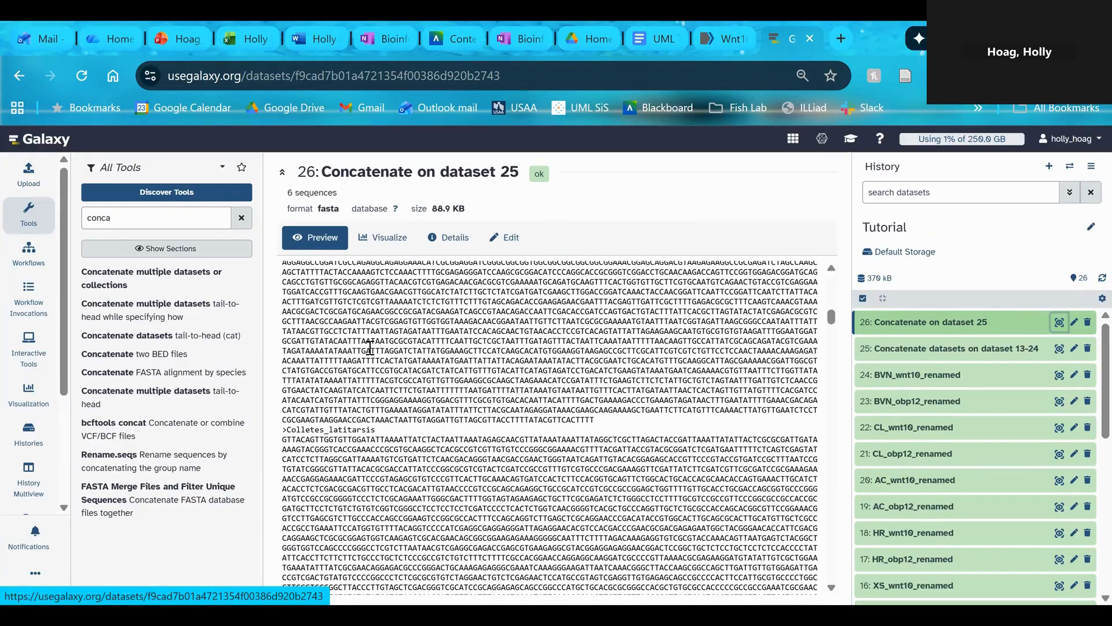
{"action": "scroll", "coordinate": [382, 387], "scroll_direction": "down", "scroll_amount": 10}
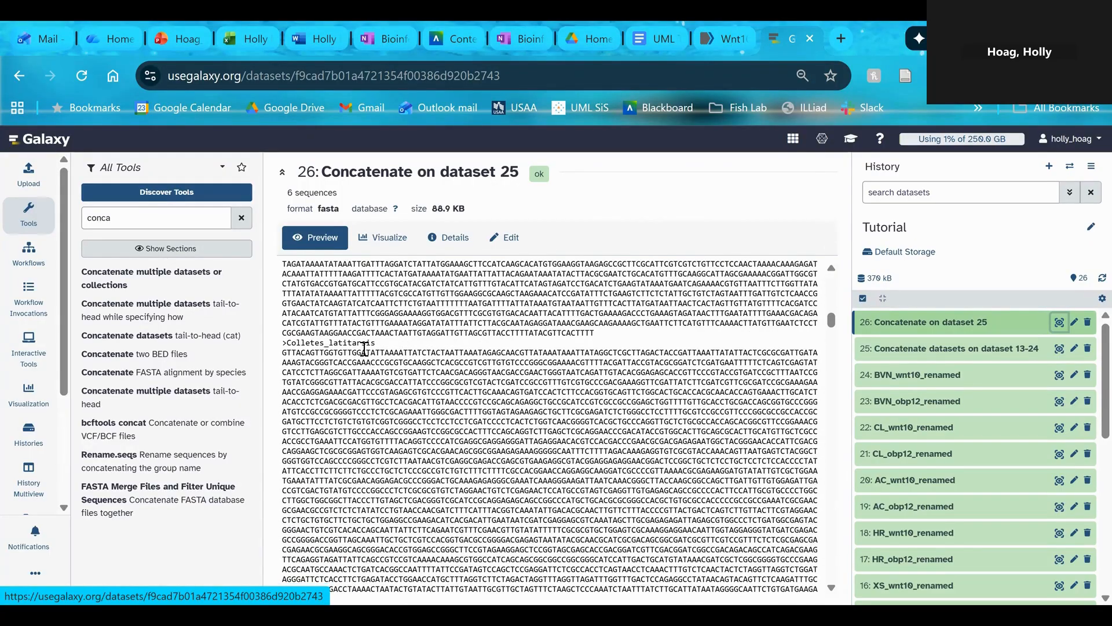
{"action": "scroll", "coordinate": [394, 338], "scroll_direction": "down", "scroll_amount": 10}
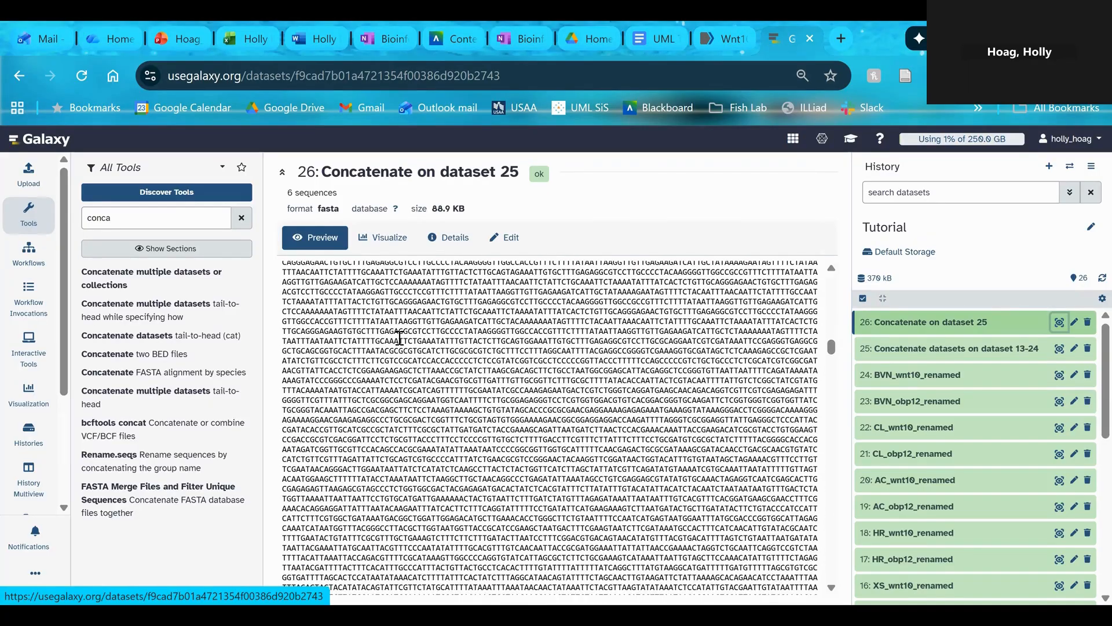
{"action": "scroll", "coordinate": [400, 334], "scroll_direction": "down", "scroll_amount": 8}
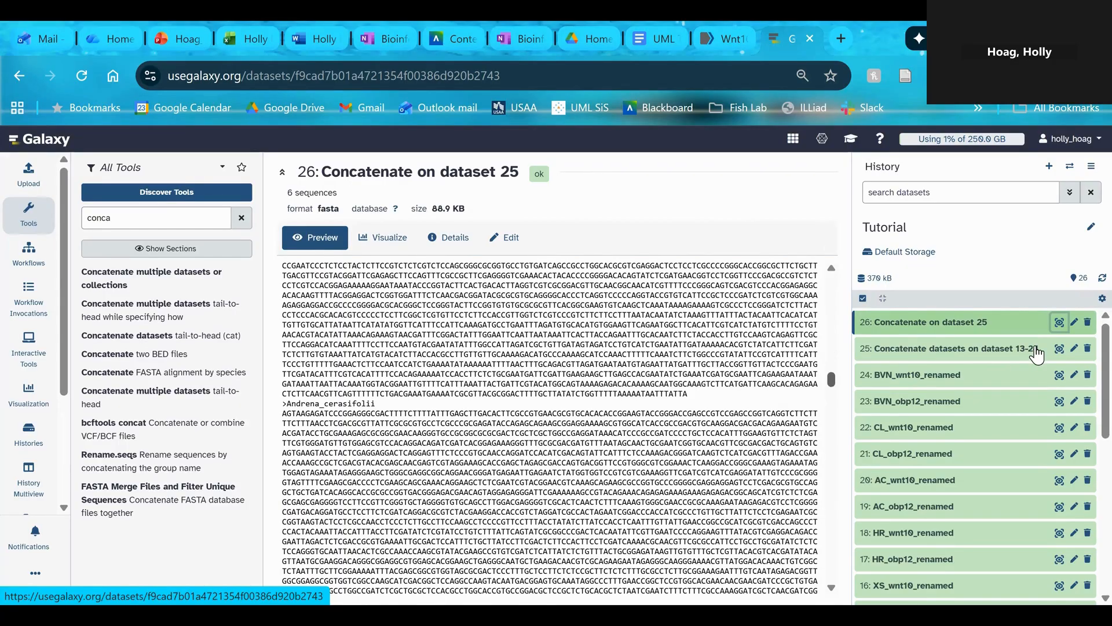
Expand the history details of datasets 26 and 25 to compare their sequence counts
{"action": "left_click", "coordinate": [1014, 325]}
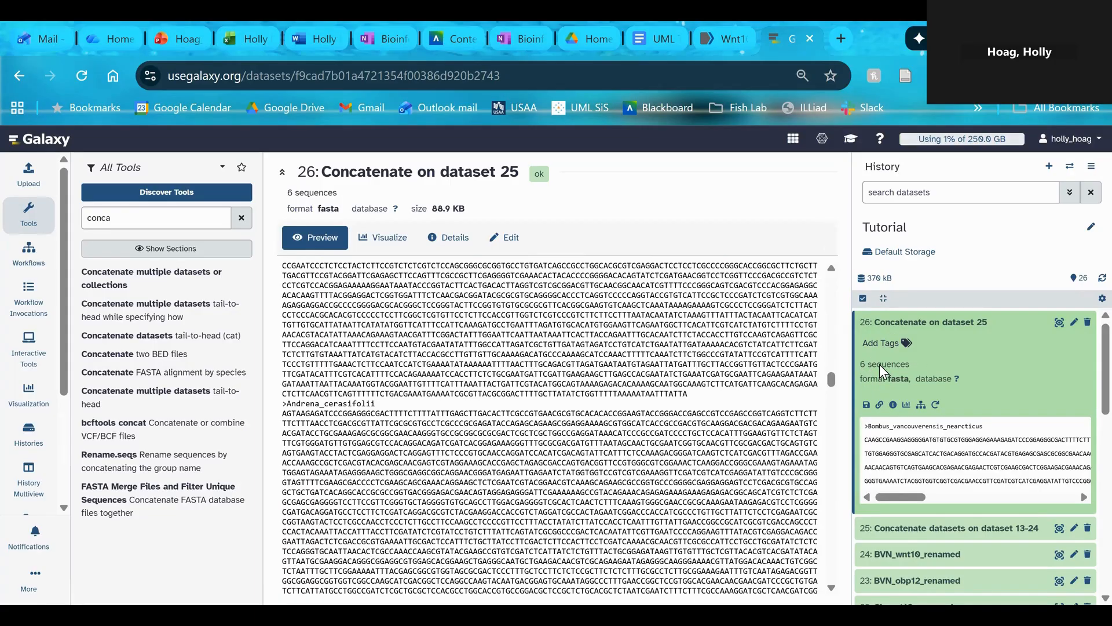
{"action": "left_click", "coordinate": [907, 533]}
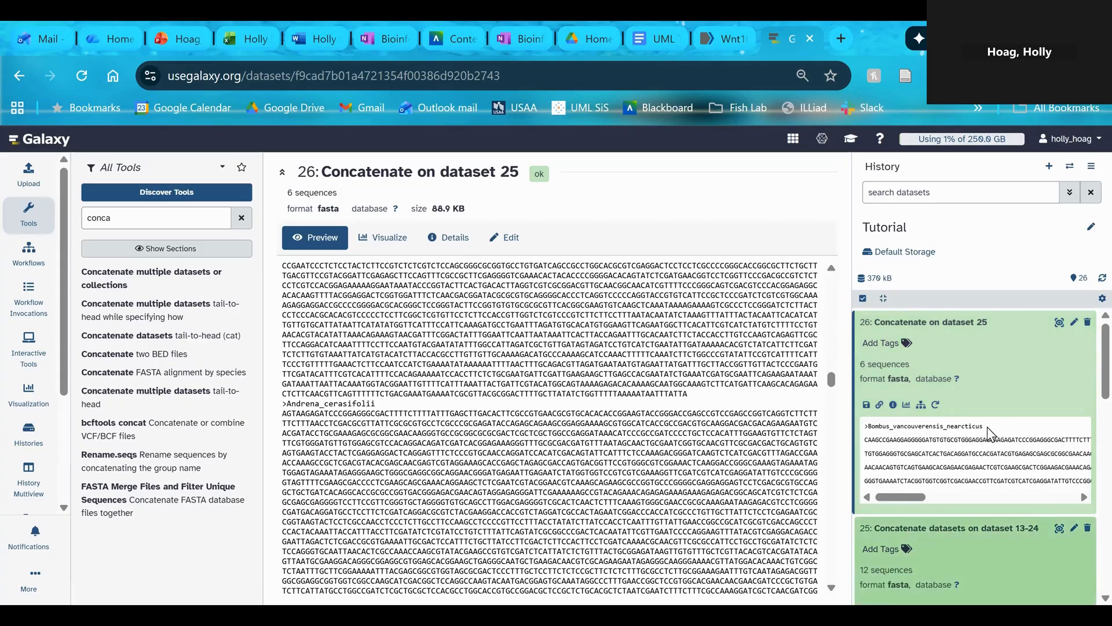
{"action": "scroll", "coordinate": [989, 433], "scroll_direction": "down", "scroll_amount": 2}
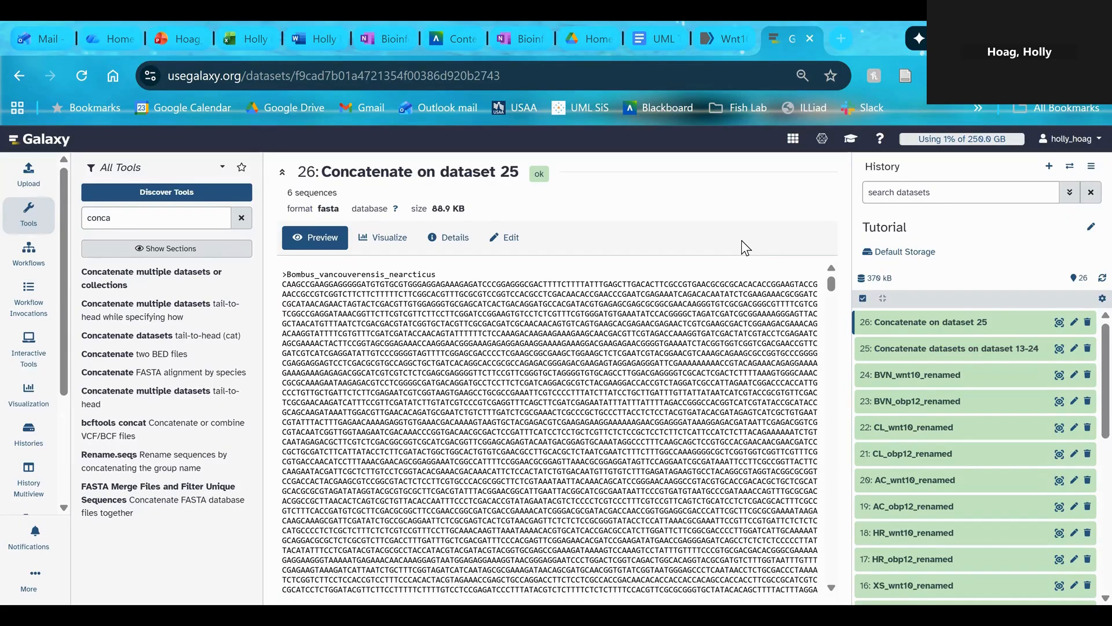
Search the tools for "clust" and open the ClustalW multiple sequence alignment tool
{"action": "double_click", "coordinate": [169, 218]}
{"action": "key", "text": "BackSpace"}
{"action": "type", "text": "clust"}
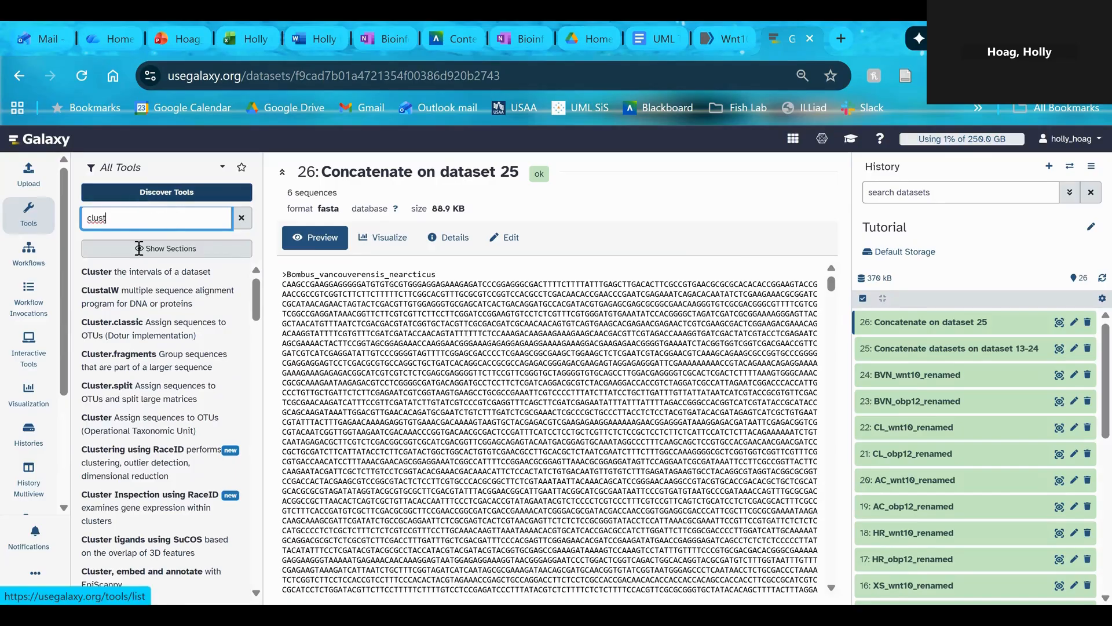
{"action": "left_click", "coordinate": [148, 296]}
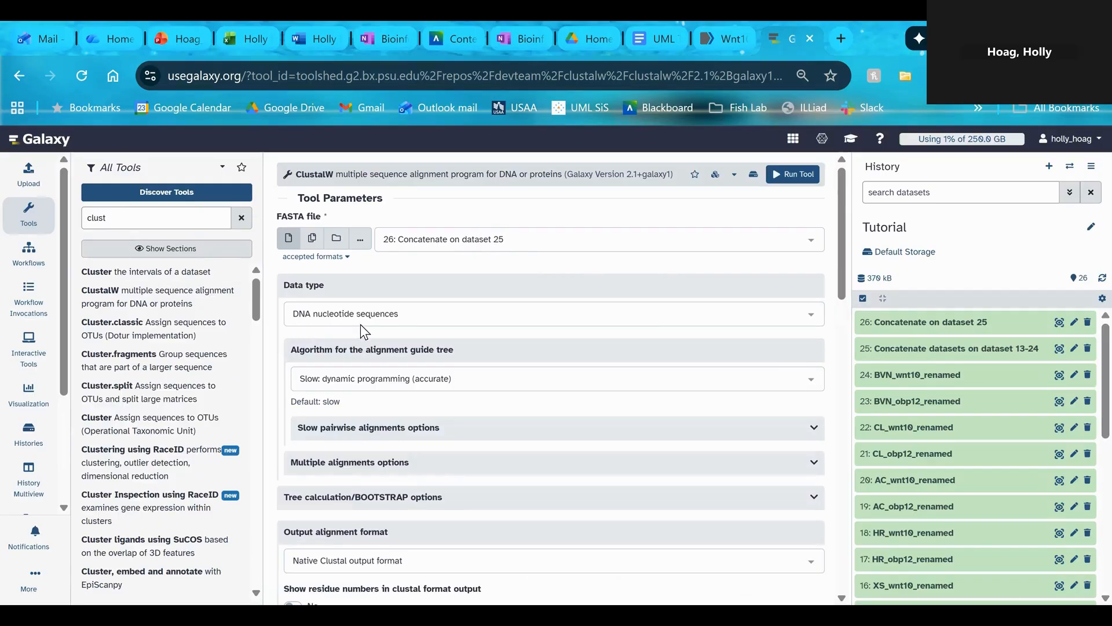
Set ClustalW's output alignment format to FASTA format and run the alignment on dataset 26
{"action": "scroll", "coordinate": [454, 359], "scroll_direction": "down", "scroll_amount": 3}
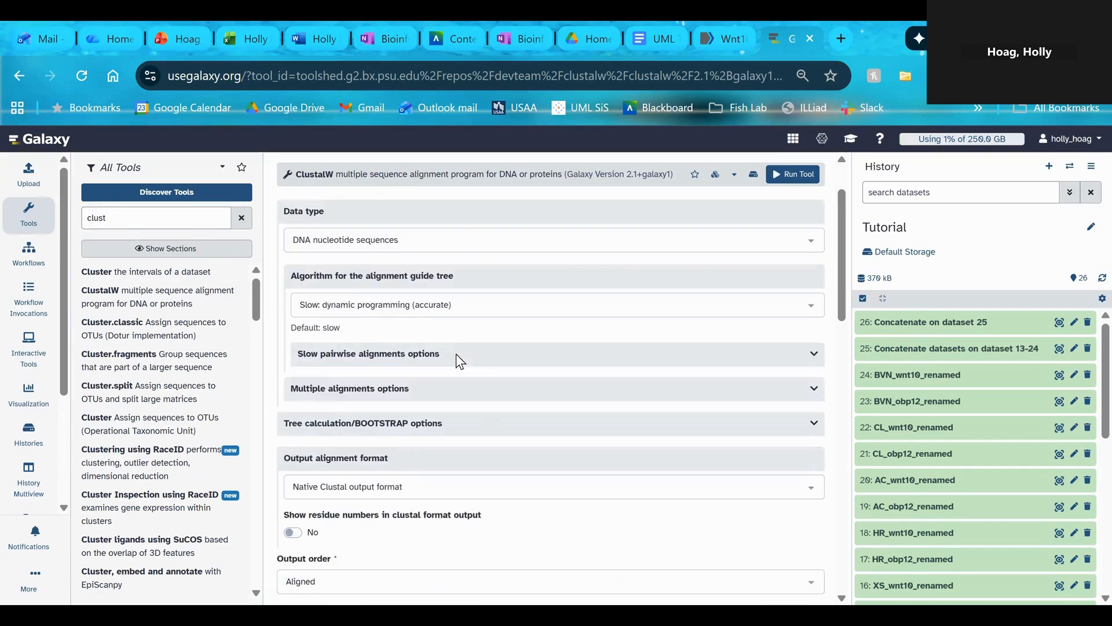
{"action": "left_click", "coordinate": [810, 389]}
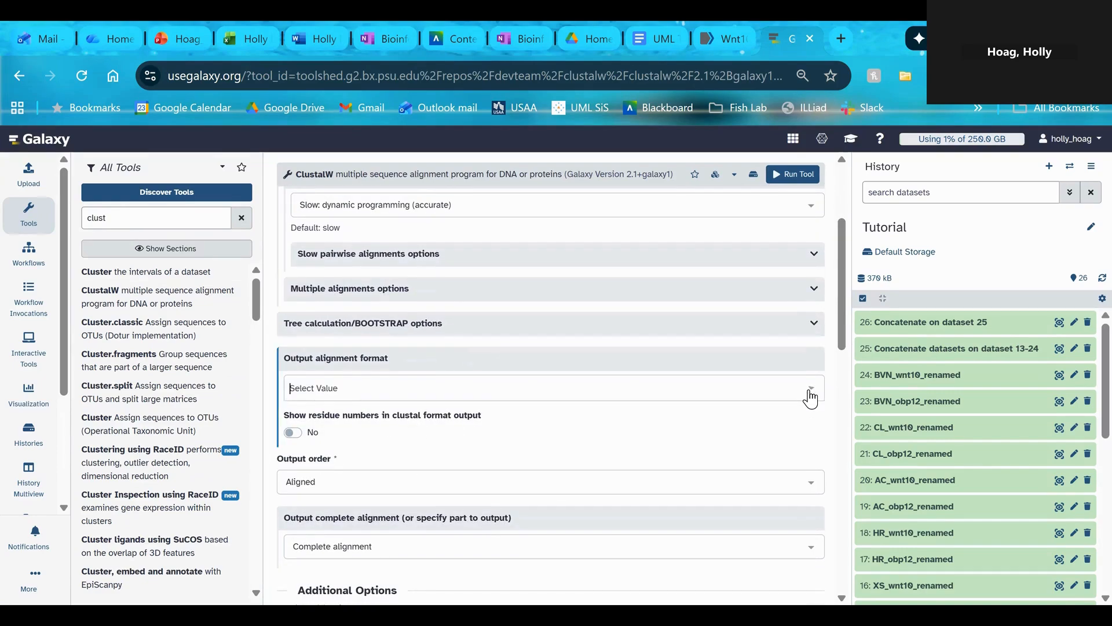
{"action": "left_click", "coordinate": [343, 453]}
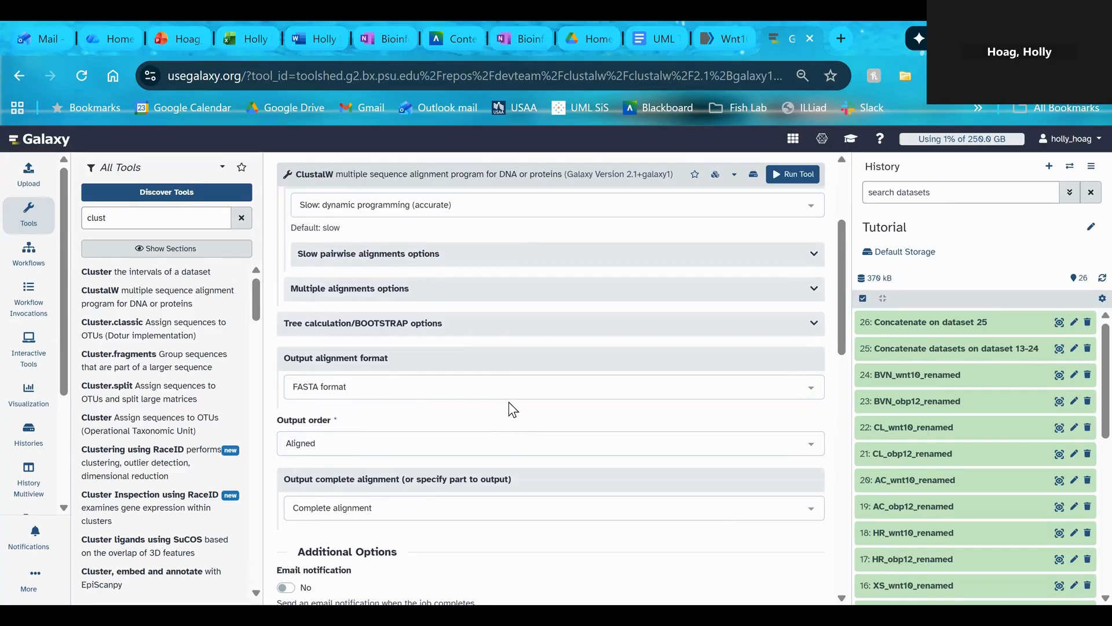
{"action": "scroll", "coordinate": [513, 409], "scroll_direction": "up", "scroll_amount": 3}
{"action": "scroll", "coordinate": [509, 401], "scroll_direction": "down", "scroll_amount": 5}
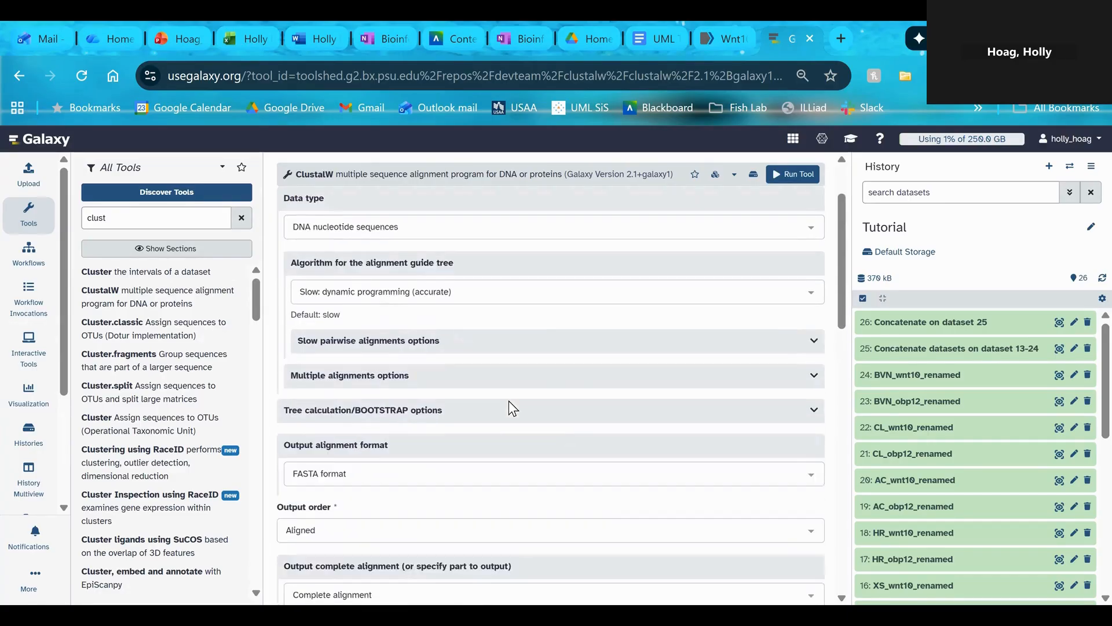
{"action": "scroll", "coordinate": [512, 409], "scroll_direction": "down", "scroll_amount": 2}
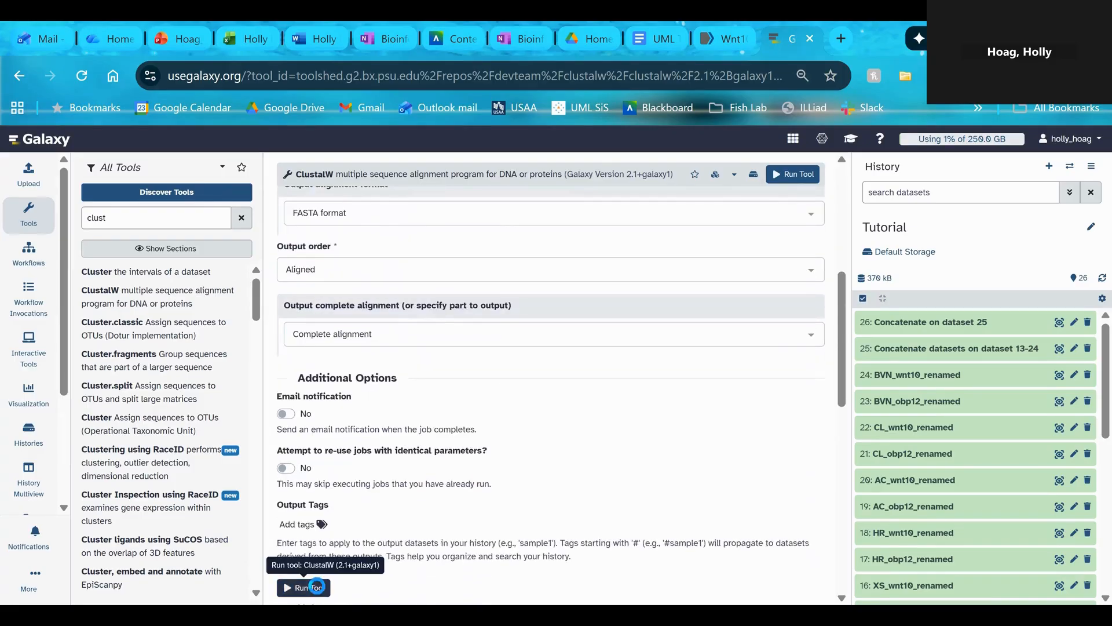
{"action": "left_click", "coordinate": [313, 587]}
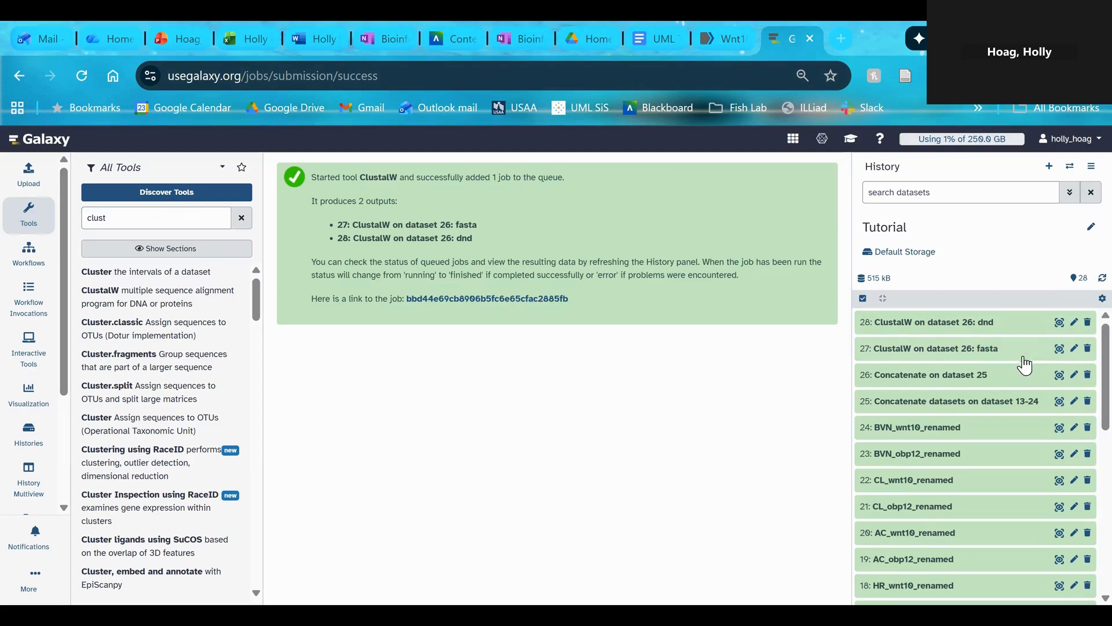
Preview the ClustalW FASTA output, dataset 27, and examine the aligned sequences and their gaps
{"action": "left_click", "coordinate": [1059, 348]}
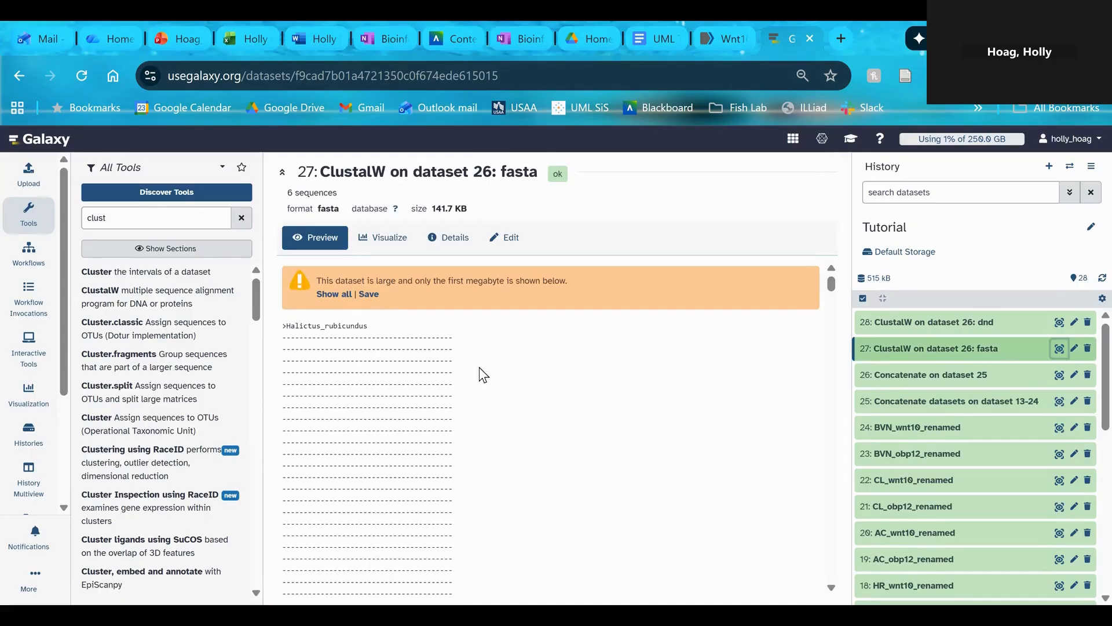
{"action": "scroll", "coordinate": [461, 369], "scroll_direction": "down", "scroll_amount": 15}
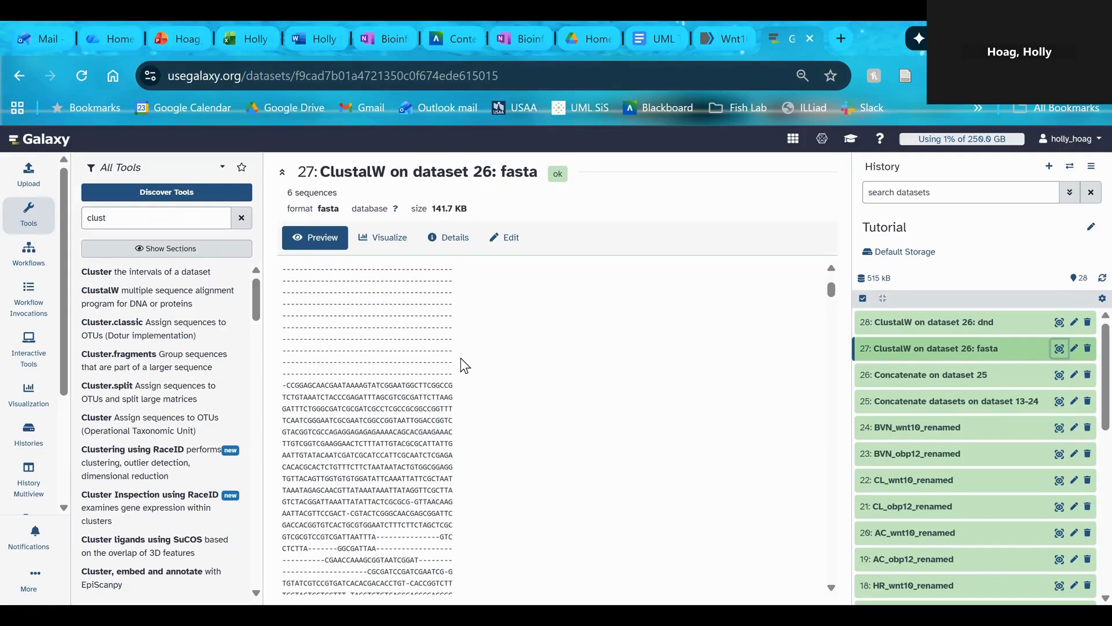
{"action": "scroll", "coordinate": [461, 357], "scroll_direction": "down", "scroll_amount": 15}
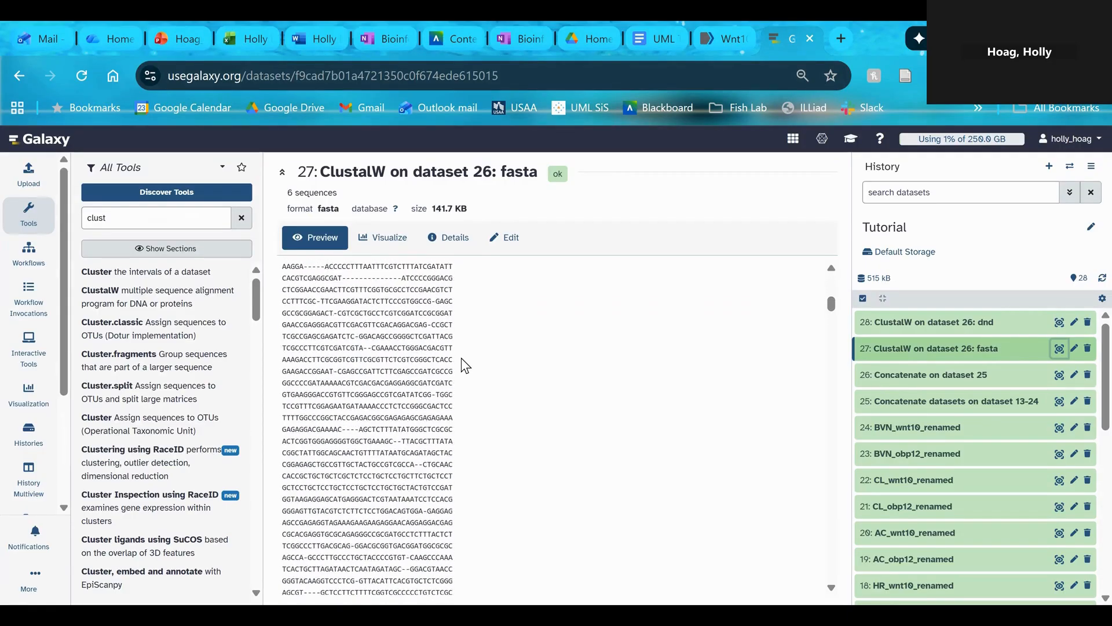
{"action": "scroll", "coordinate": [462, 356], "scroll_direction": "down", "scroll_amount": 5}
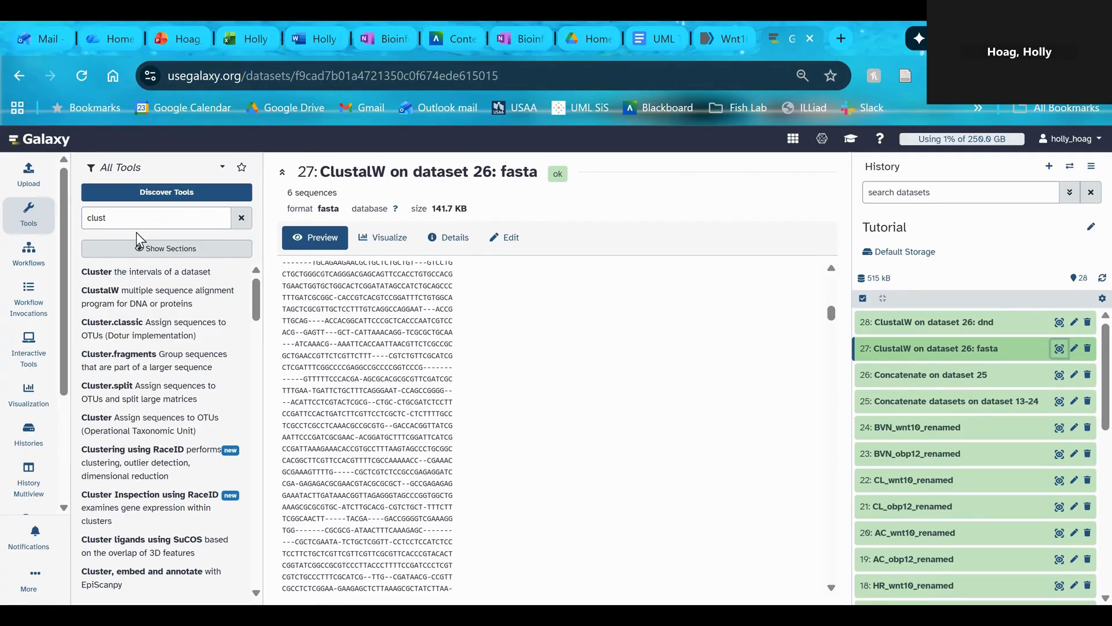
Search the tools for "fasttree" and open the FASTTREE tool for building maximum-likelihood phylogenetic trees
{"action": "left_click", "coordinate": [242, 218]}
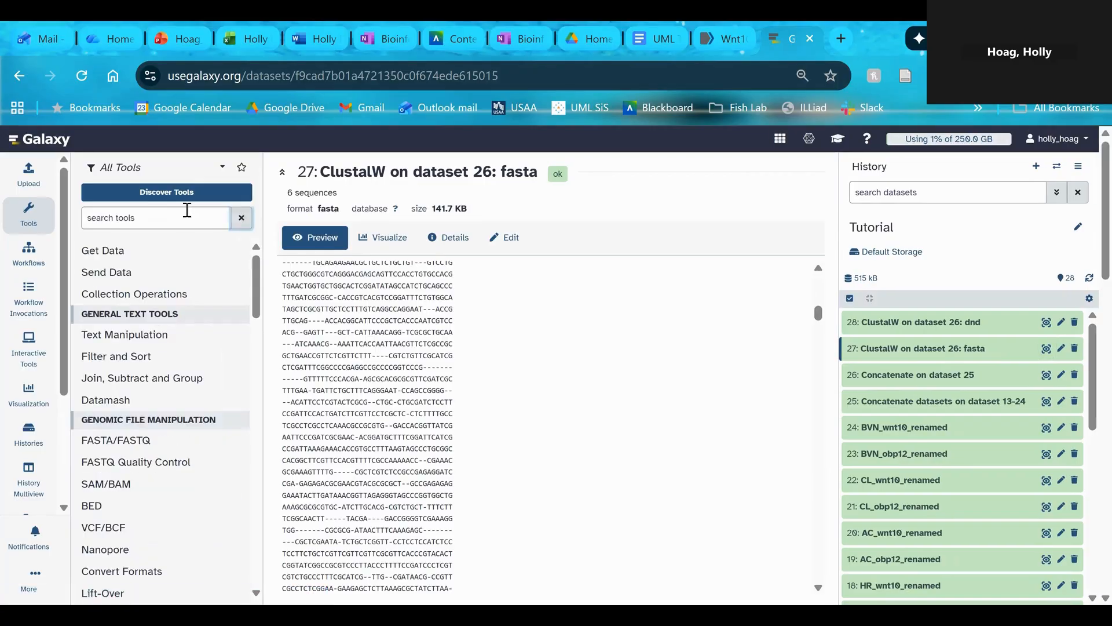
{"action": "left_click", "coordinate": [188, 218]}
{"action": "type", "text": "fast"}
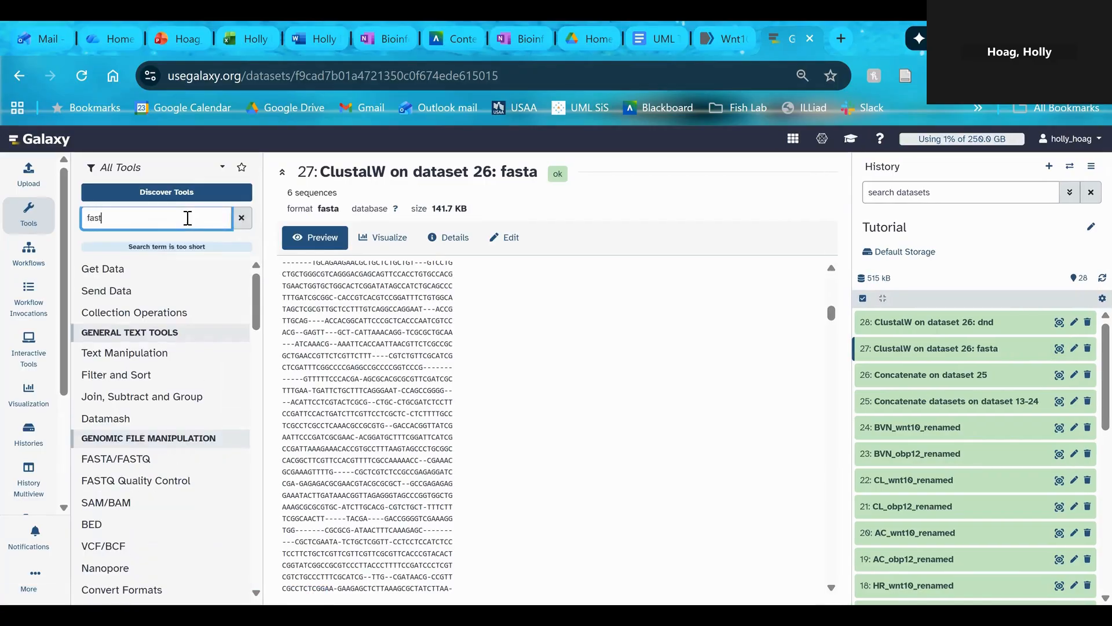
{"action": "type", "text": "tree"}
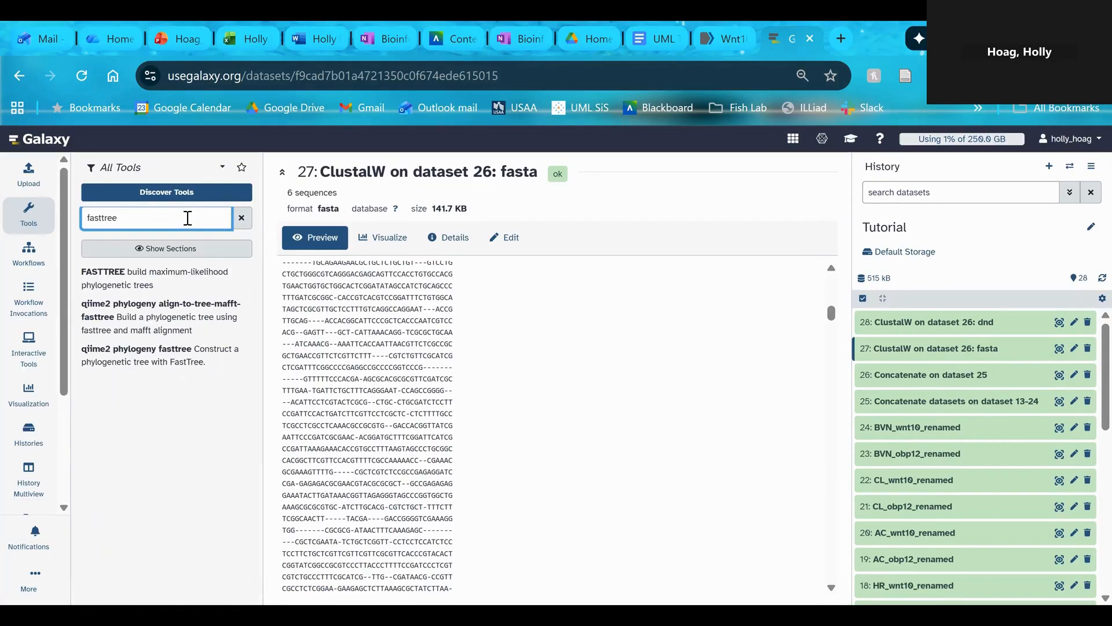
{"action": "left_click", "coordinate": [152, 282]}
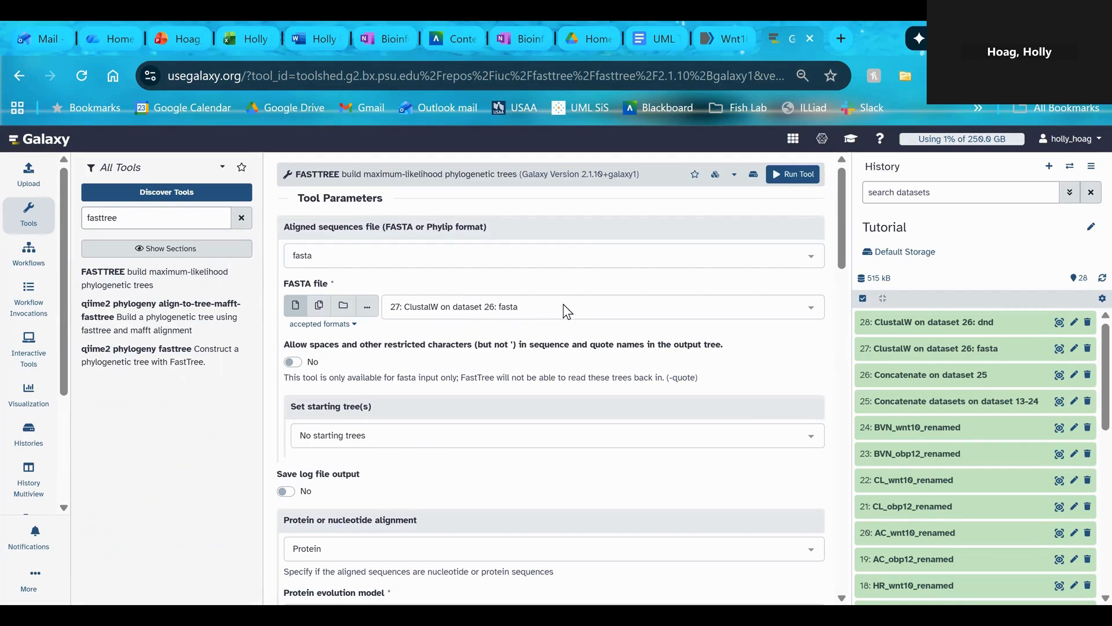
Set the FASTTREE alignment type to Nucleotide and run the tool on the ClustalW FASTA output
{"action": "scroll", "coordinate": [525, 379], "scroll_direction": "down", "scroll_amount": 5}
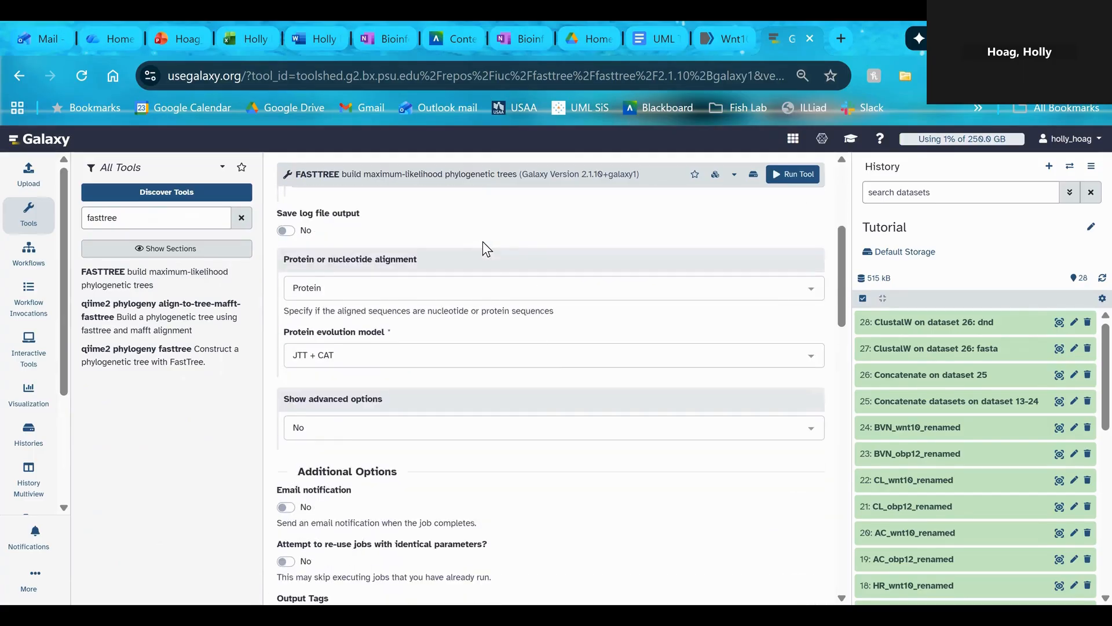
{"action": "left_click", "coordinate": [352, 292]}
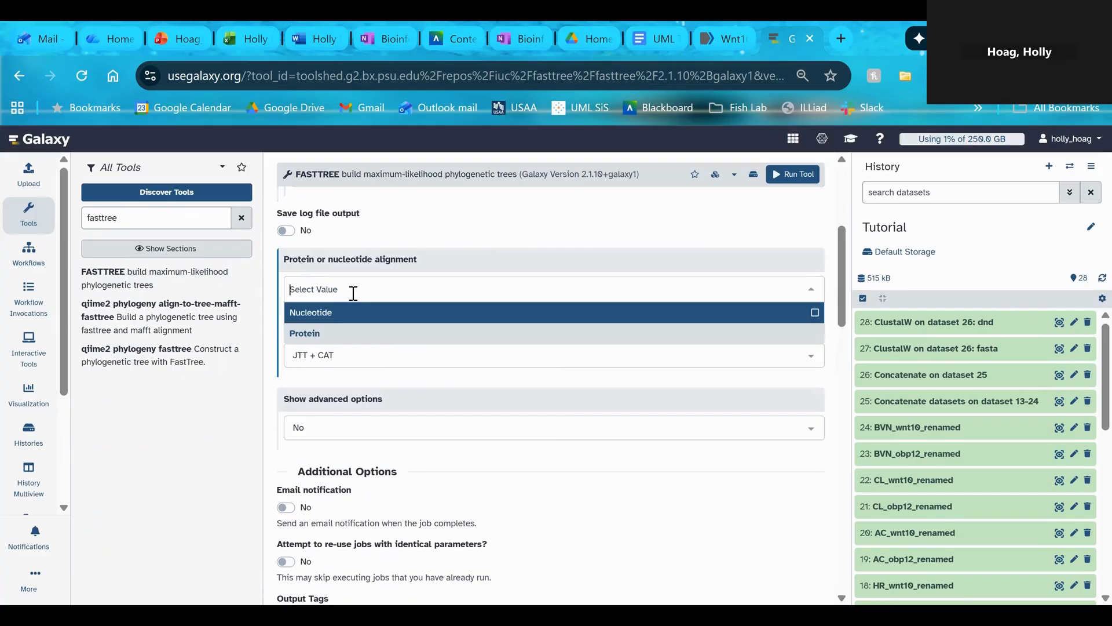
{"action": "left_click", "coordinate": [329, 313]}
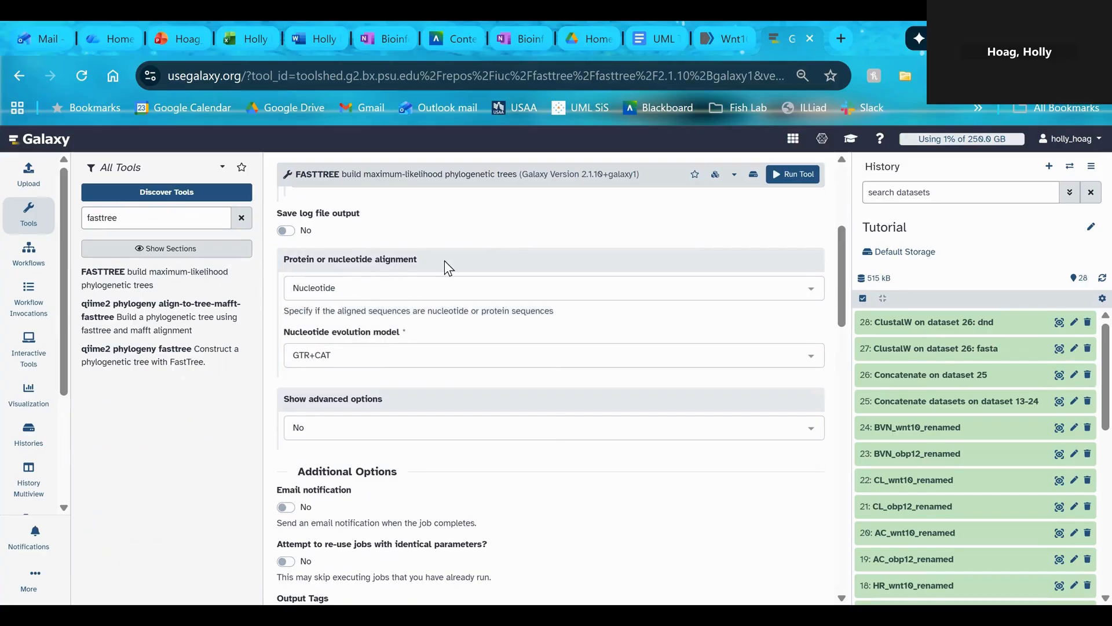
{"action": "scroll", "coordinate": [545, 318], "scroll_direction": "up", "scroll_amount": 5}
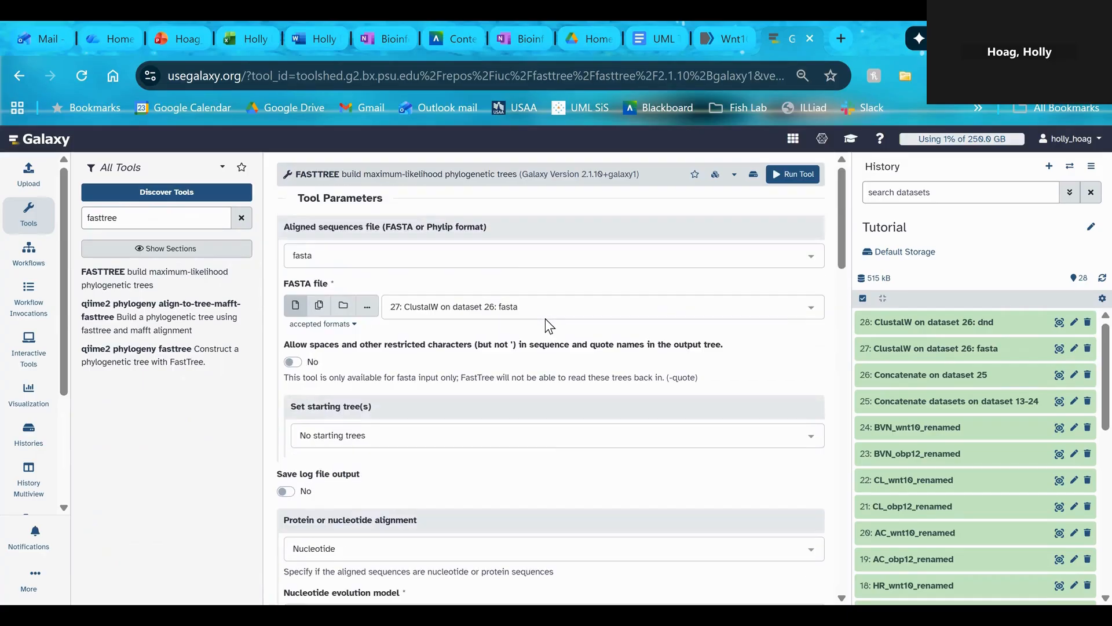
{"action": "scroll", "coordinate": [544, 328], "scroll_direction": "down", "scroll_amount": 10}
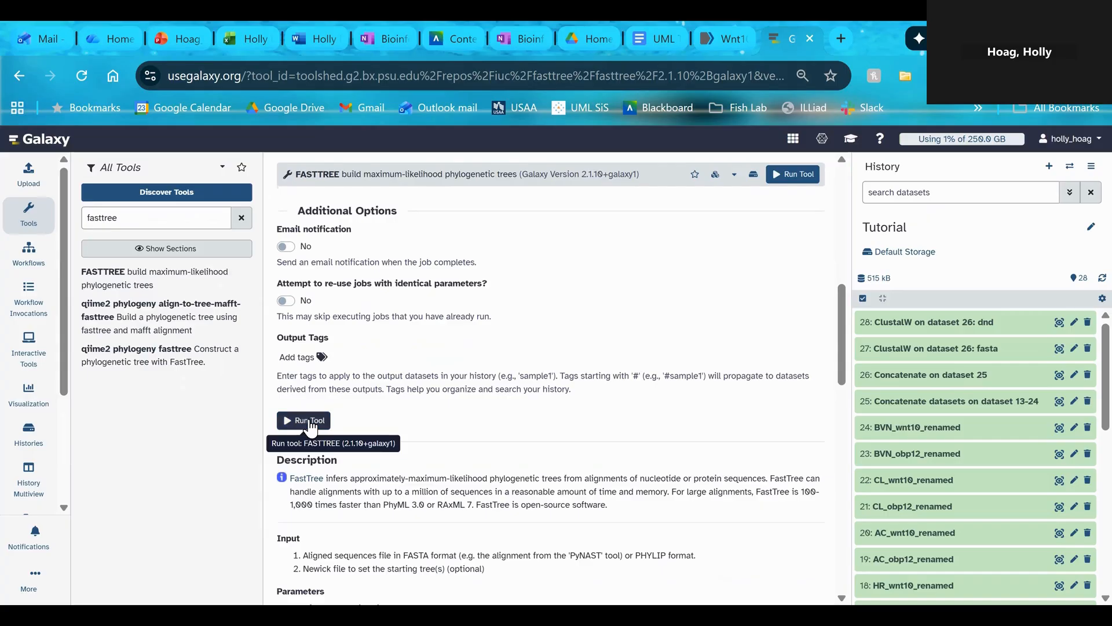
{"action": "left_click", "coordinate": [307, 421]}
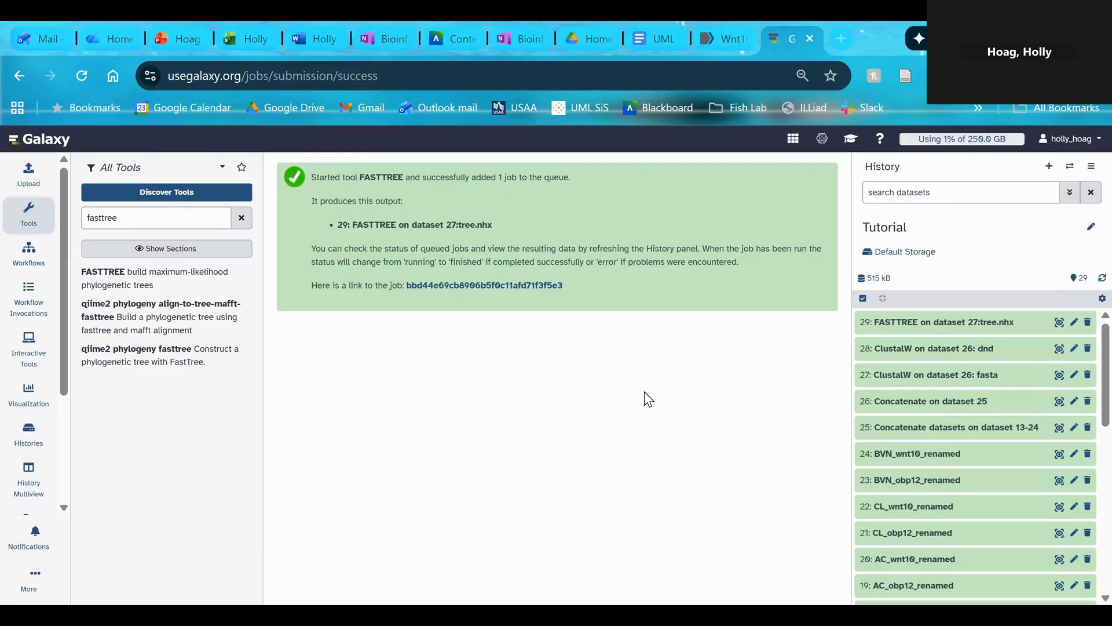
Expand the FASTTREE tree.nhx output in the history and preview its tree text
{"action": "left_click", "coordinate": [987, 328]}
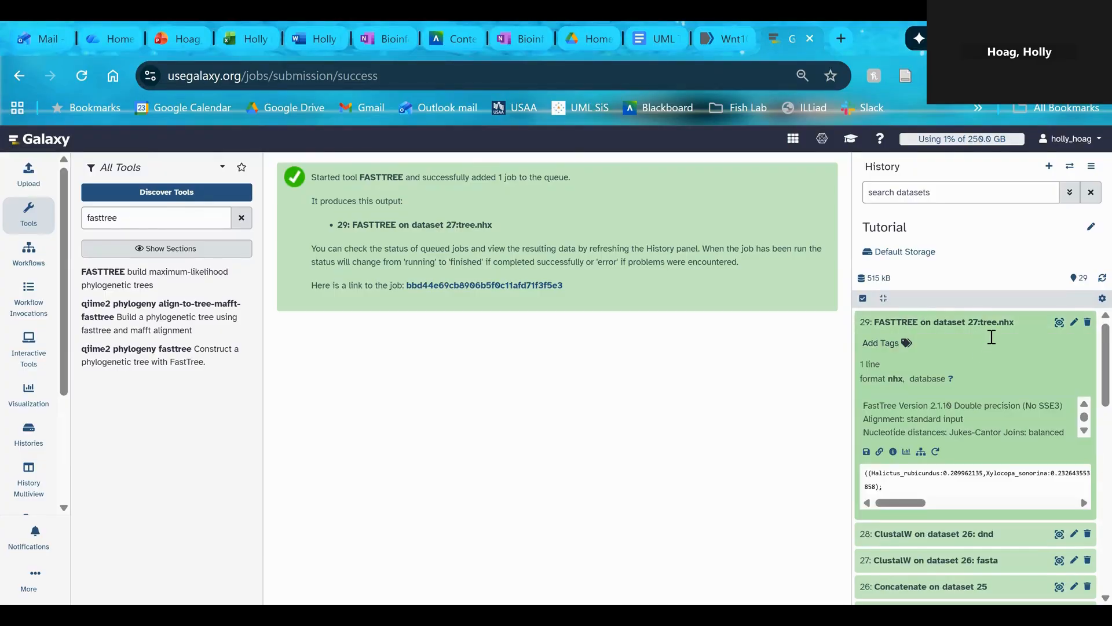
{"action": "left_click", "coordinate": [1059, 322]}
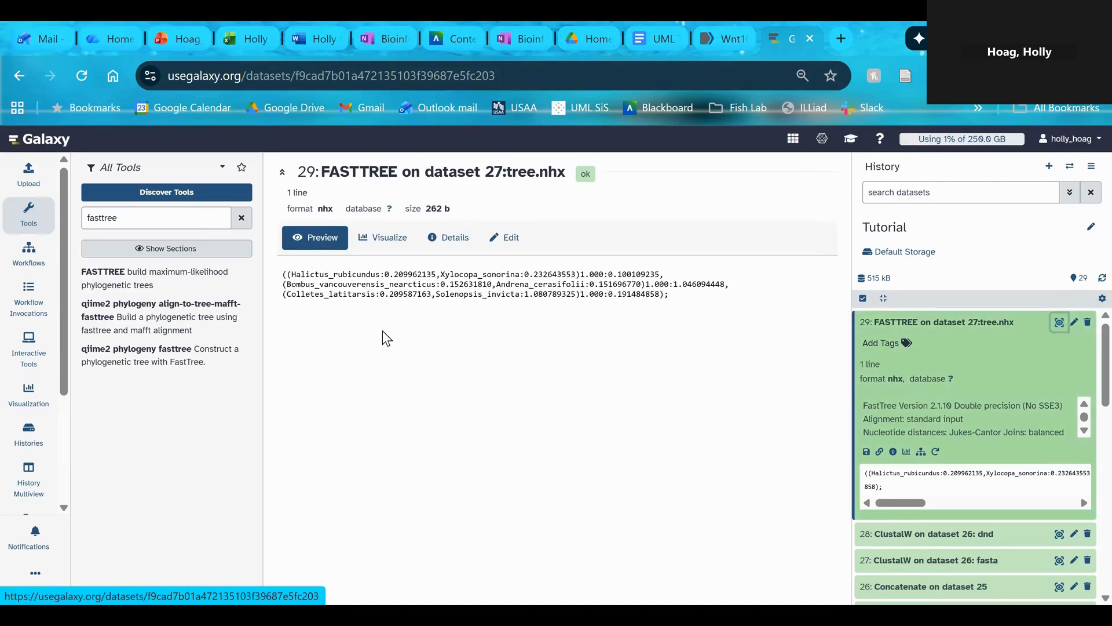
Highlight the FASTTREE tree text in the preview, and open the Phylogenetic Tree visualization of the output
{"action": "left_click_drag", "start_coordinate": [282, 275], "coordinate": [671, 296]}
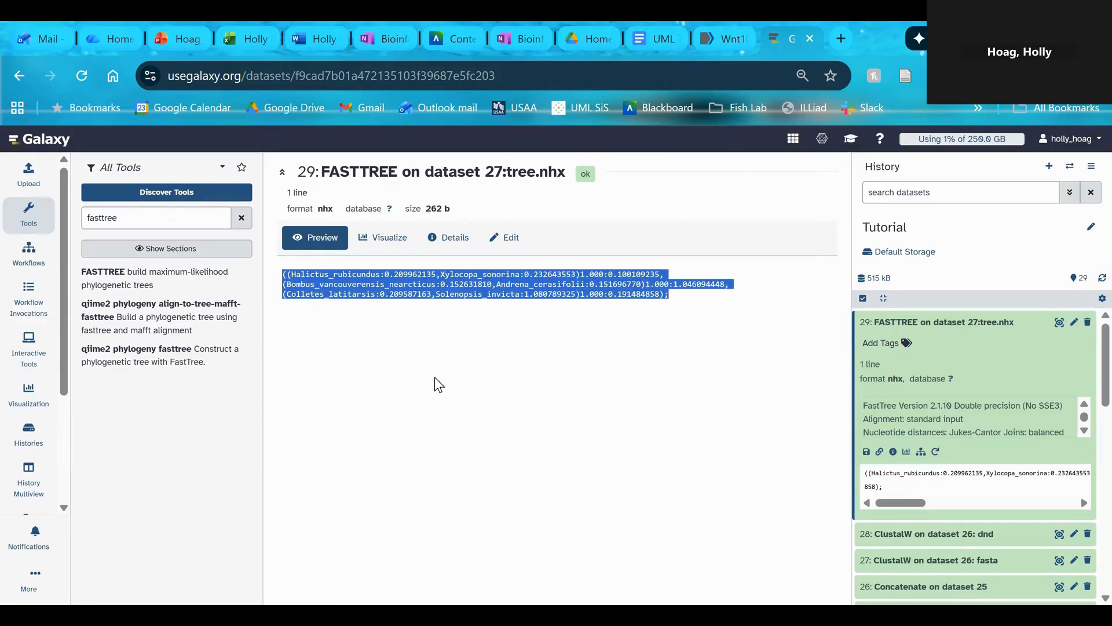
{"action": "left_click", "coordinate": [390, 331]}
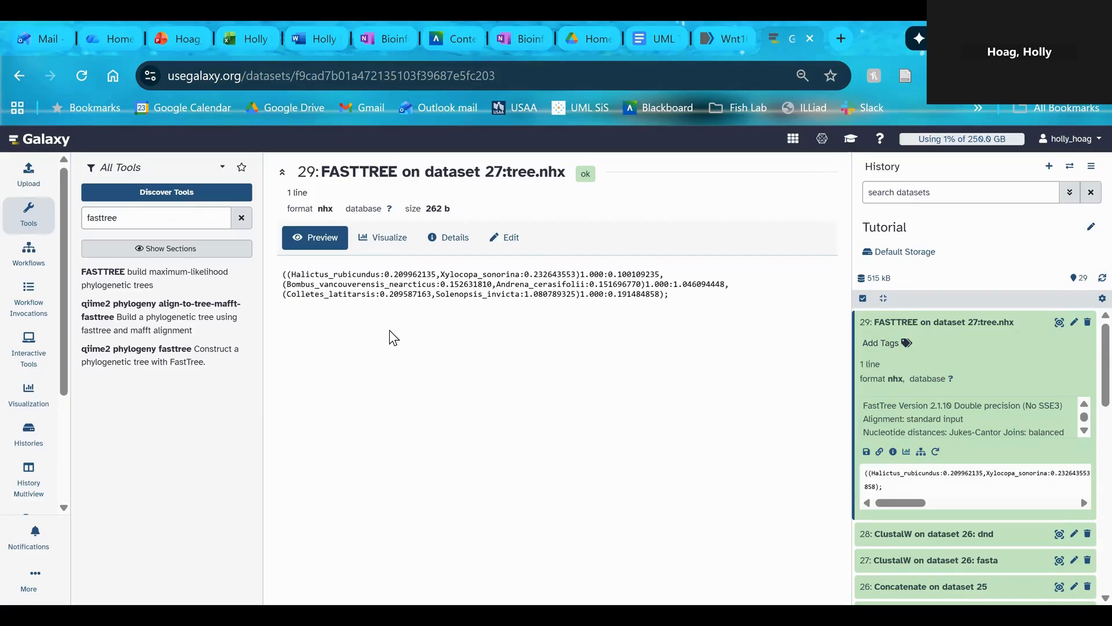
{"action": "left_click", "coordinate": [378, 241]}
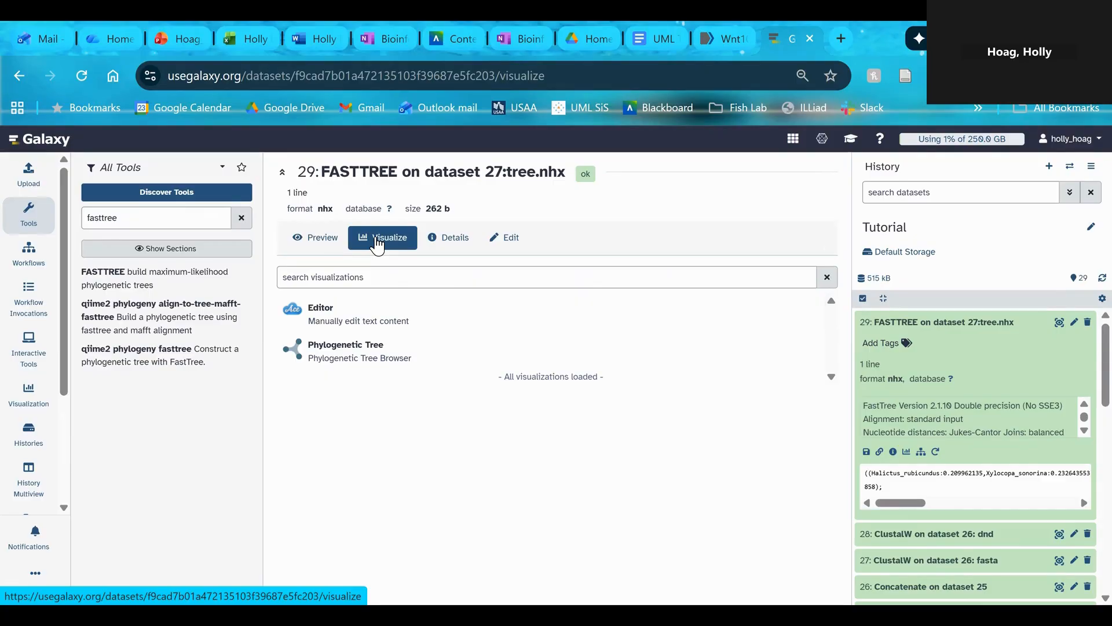
{"action": "left_click", "coordinate": [343, 356]}
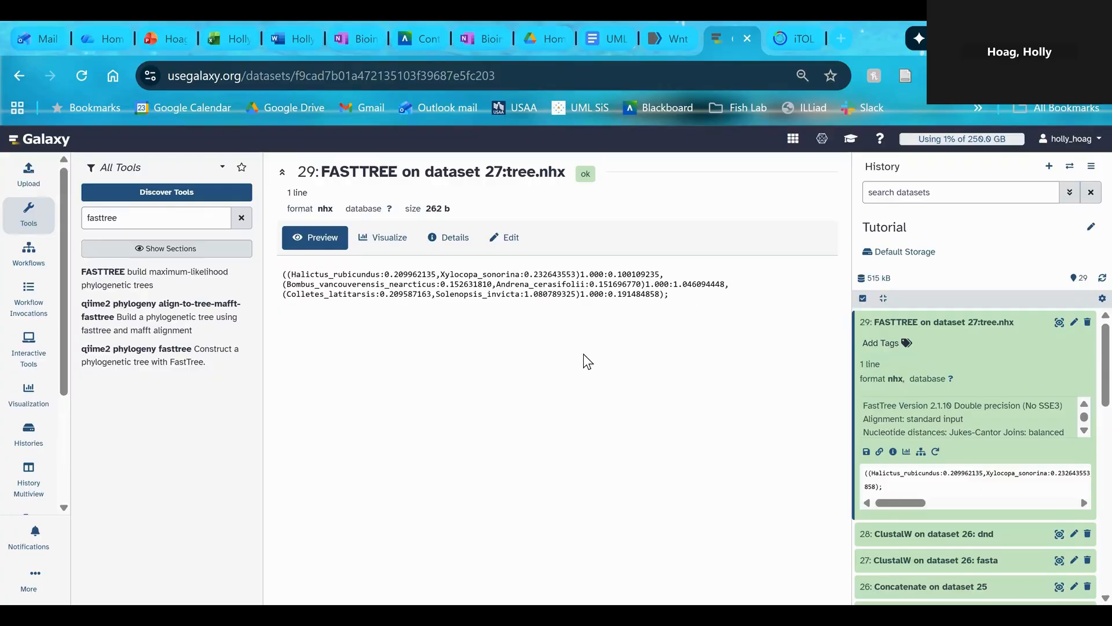
Copy the full FASTTREE tree text from the Galaxy preview, switch to iTOL and upload it as the text of a new tree
{"action": "left_click_drag", "start_coordinate": [688, 300], "coordinate": [284, 277]}
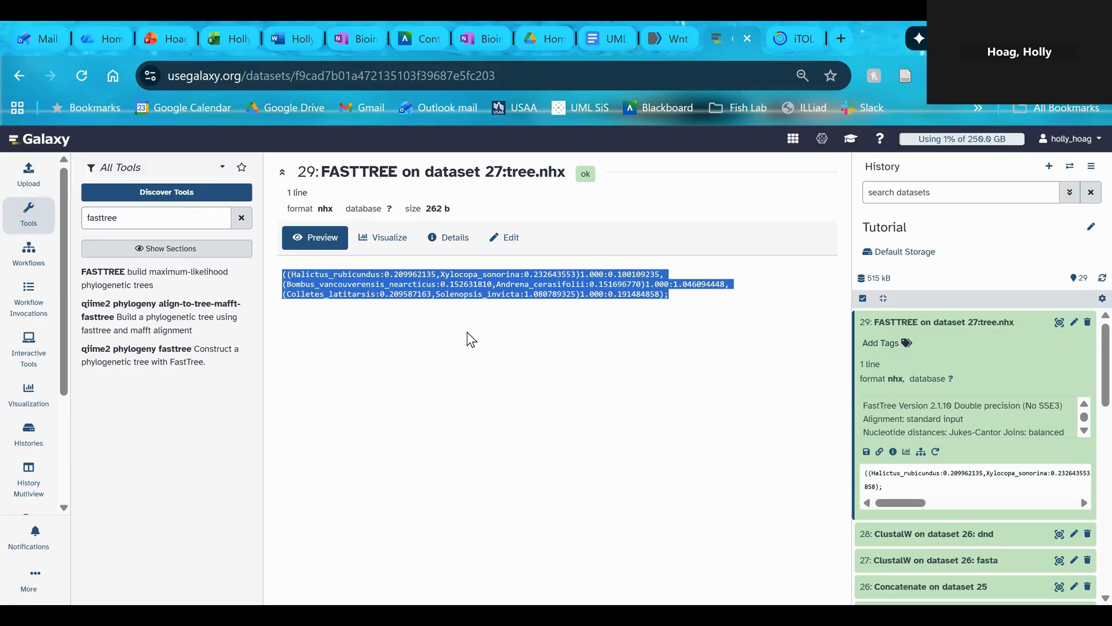
{"action": "left_click", "coordinate": [782, 35]}
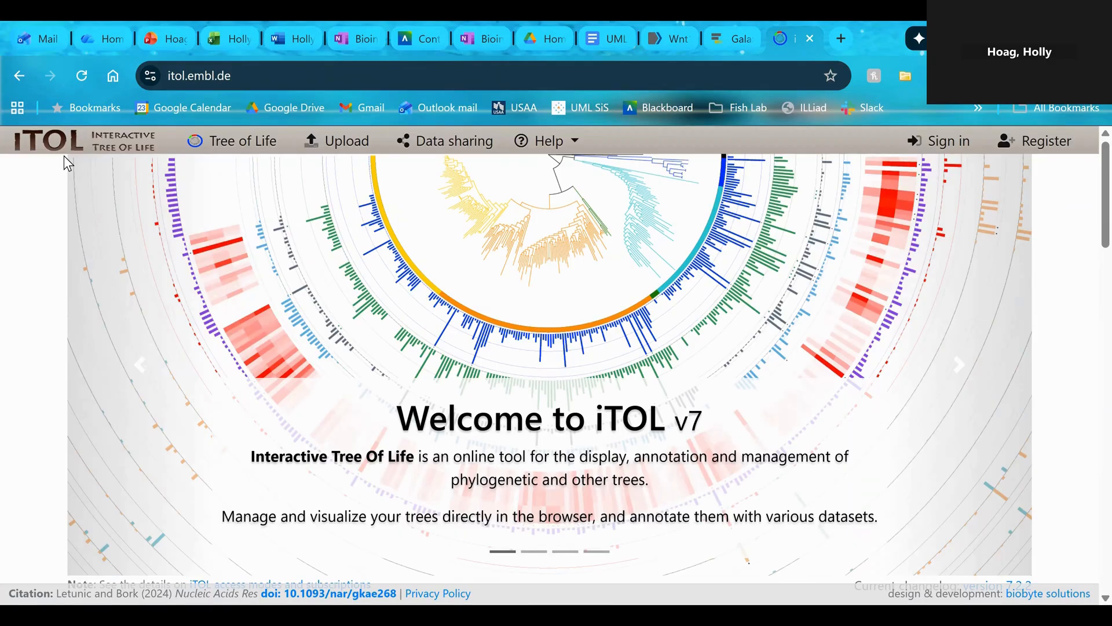
{"action": "left_click", "coordinate": [347, 151]}
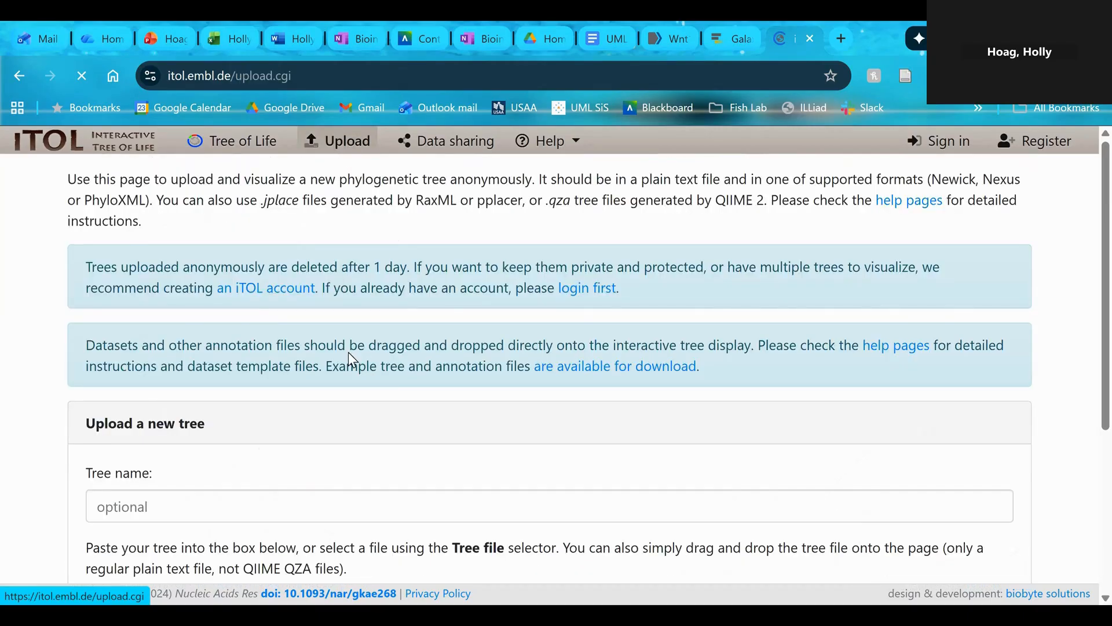
{"action": "scroll", "coordinate": [352, 359], "scroll_direction": "down", "scroll_amount": 3}
{"action": "left_click", "coordinate": [190, 374]}
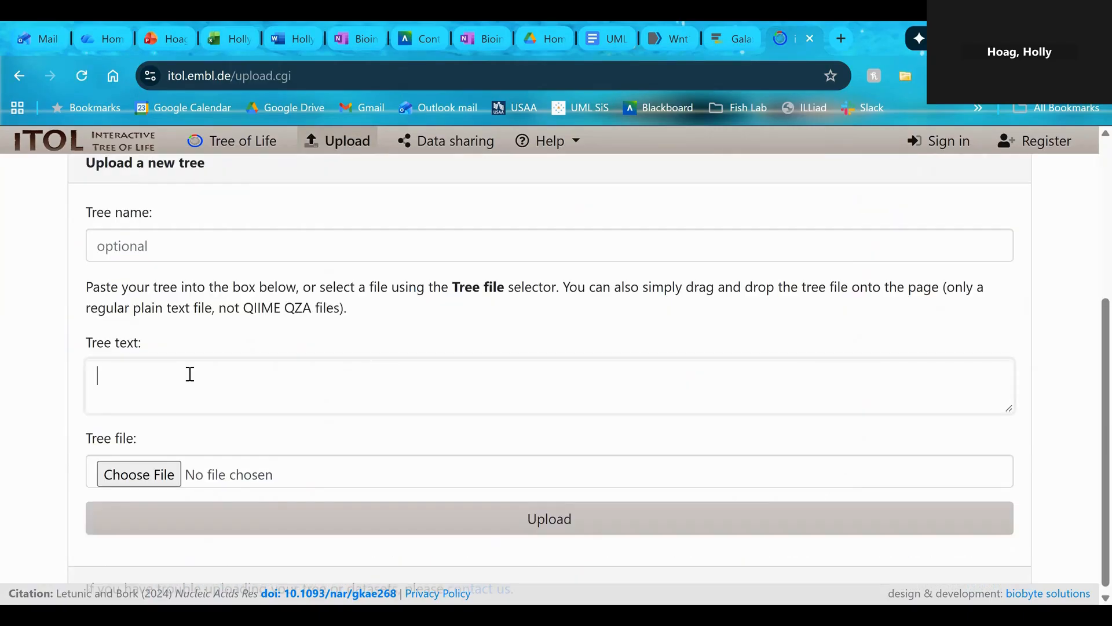
{"action": "key", "text": "ctrl+v"}
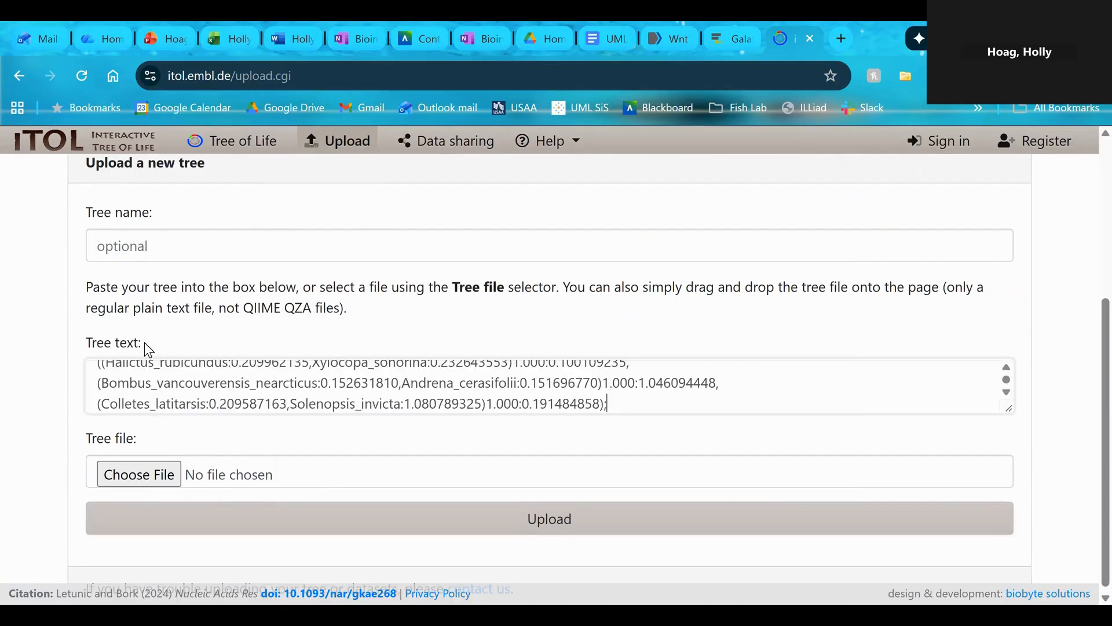
{"action": "left_click", "coordinate": [536, 529]}
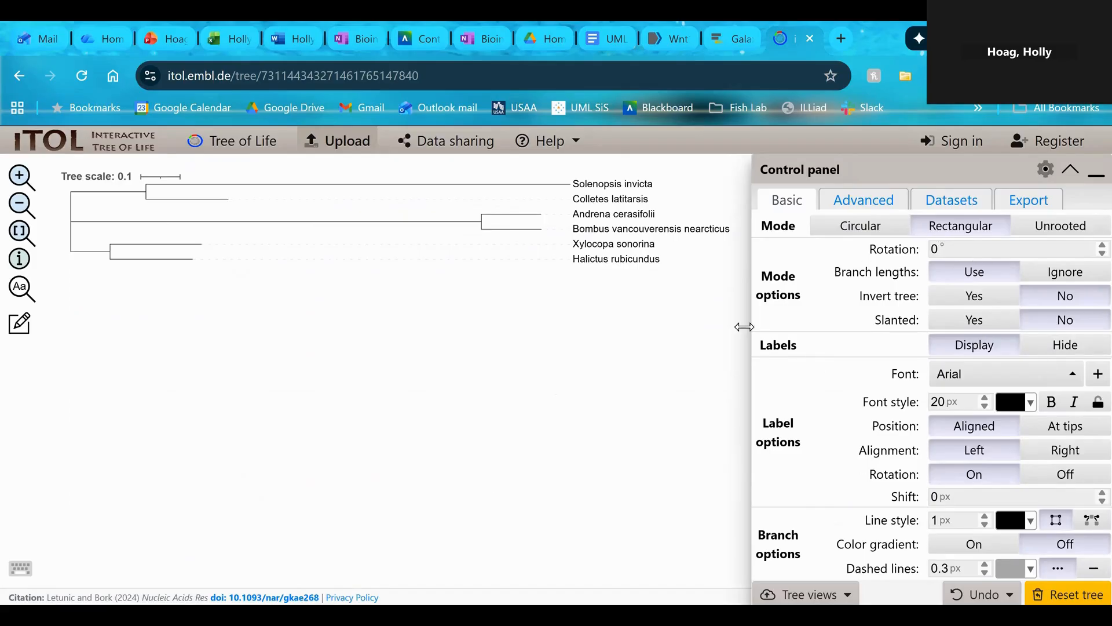
Display the iTOL tree in circular mode and look through the dataset, export and advanced settings
{"action": "left_click", "coordinate": [857, 232]}
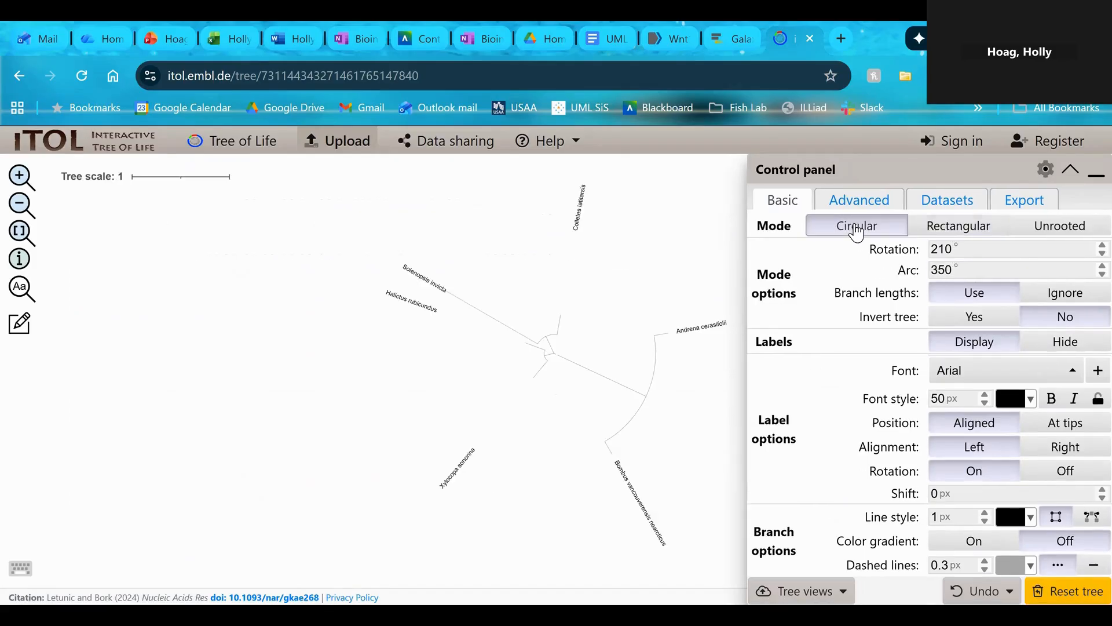
{"action": "left_click_drag", "start_coordinate": [405, 368], "coordinate": [249, 379]}
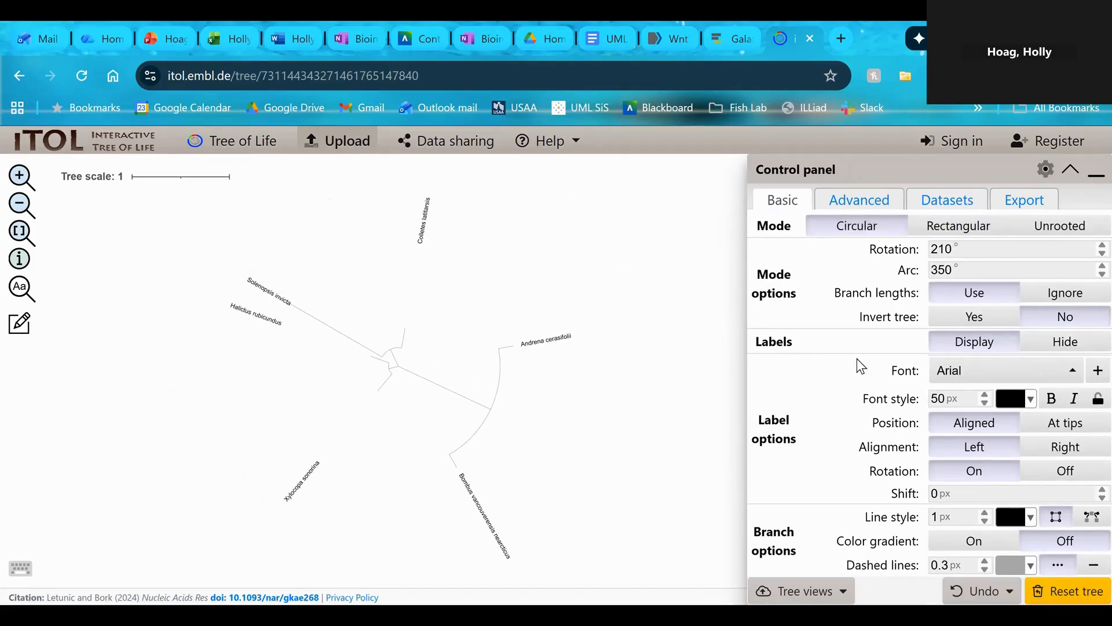
{"action": "left_click", "coordinate": [942, 203]}
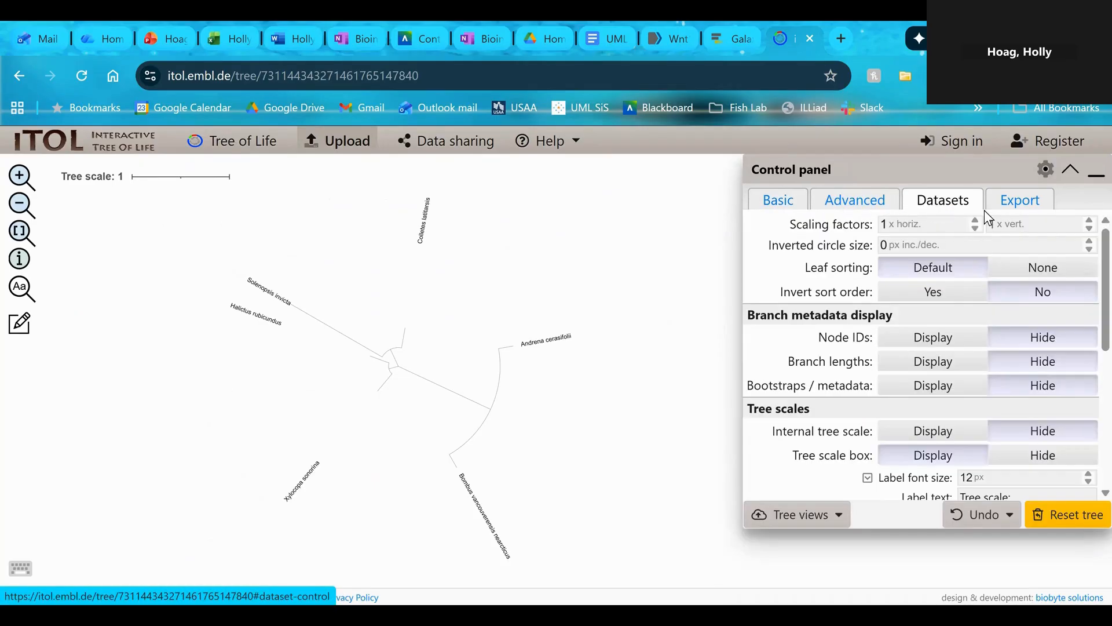
{"action": "left_click", "coordinate": [996, 200]}
{"action": "left_click", "coordinate": [874, 203]}
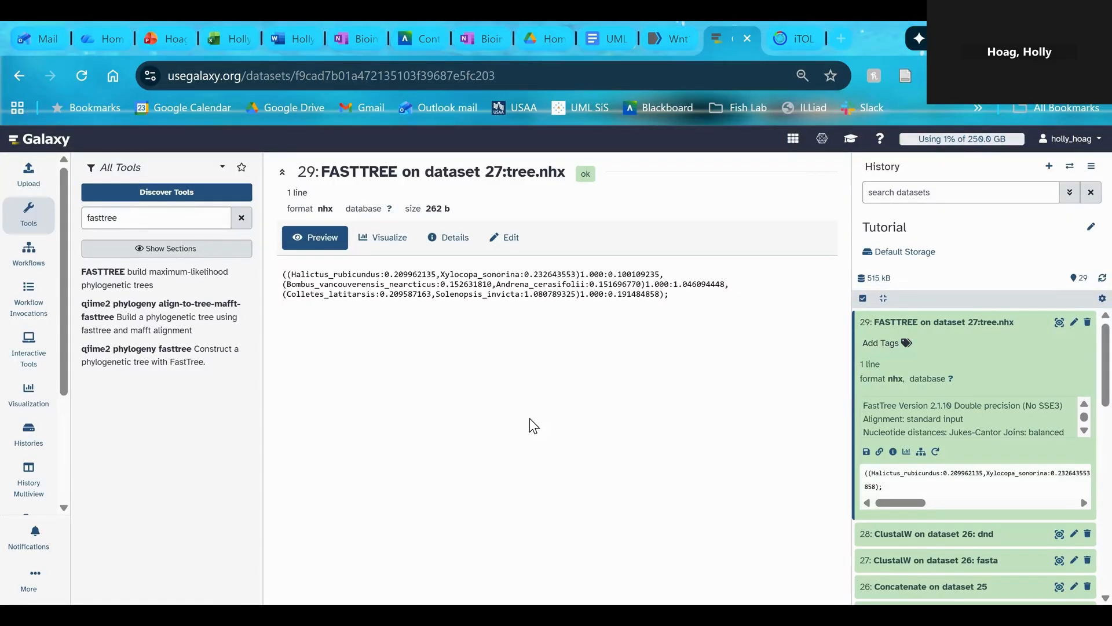
Return to Galaxy, search the tools for "iq-tr" and open the IQ-TREE tool
{"action": "left_click", "coordinate": [240, 224]}
{"action": "left_click", "coordinate": [150, 220]}
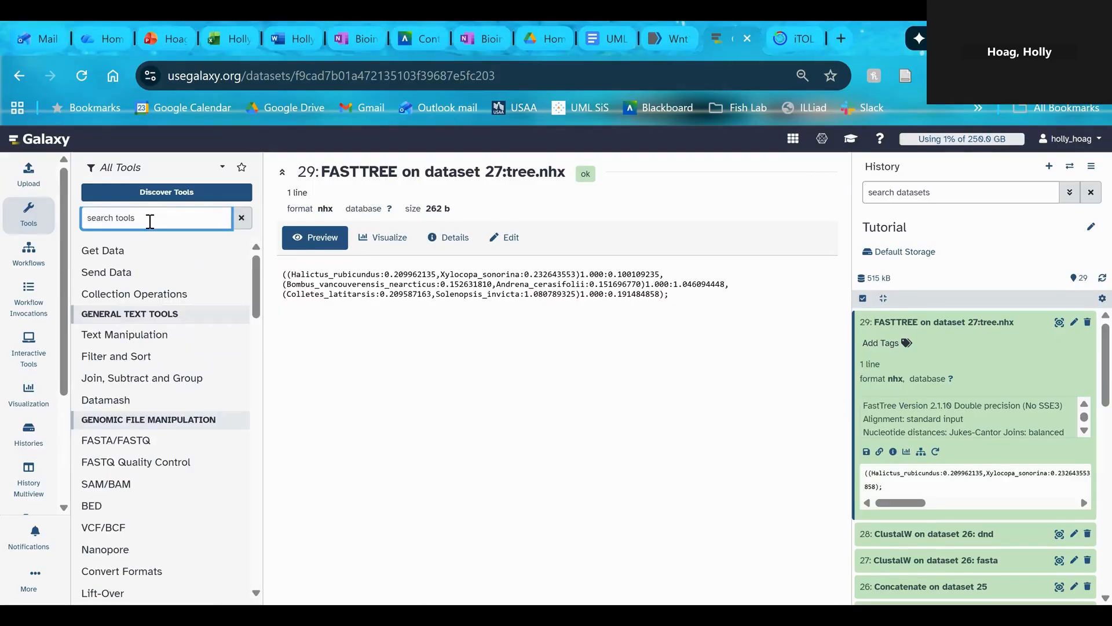
{"action": "type", "text": "iq-tr"}
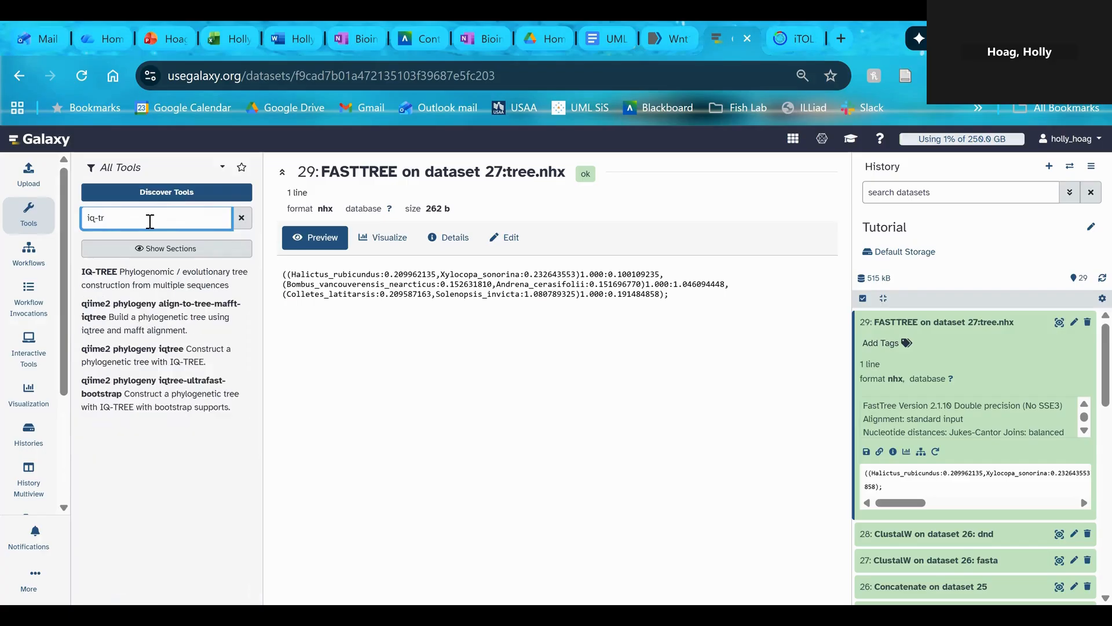
{"action": "left_click", "coordinate": [161, 282]}
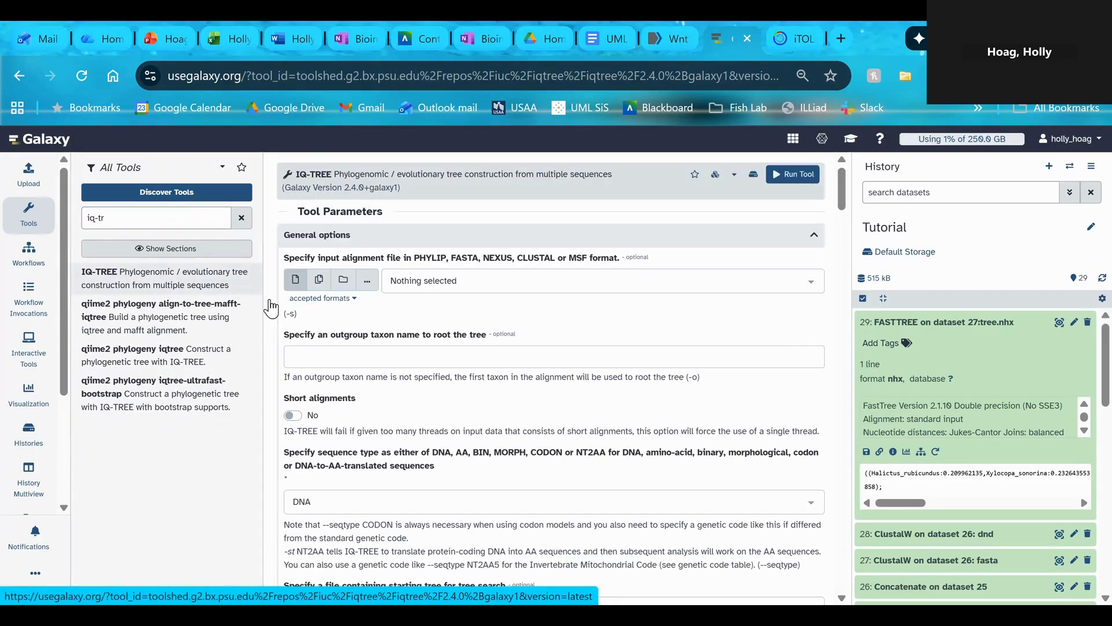
Try to run IQ-TREE on the ClustalW FASTA alignment, dataset 27, with outgroup "Solenopsis invicta" and sequence type DNA
{"action": "left_click", "coordinate": [812, 282]}
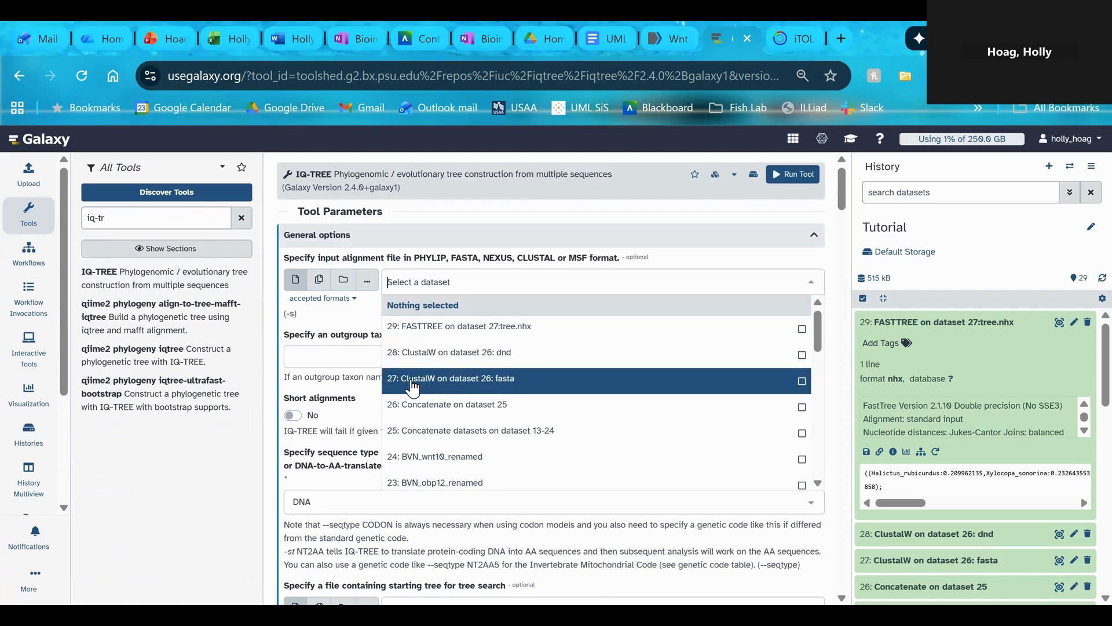
{"action": "left_click", "coordinate": [508, 384]}
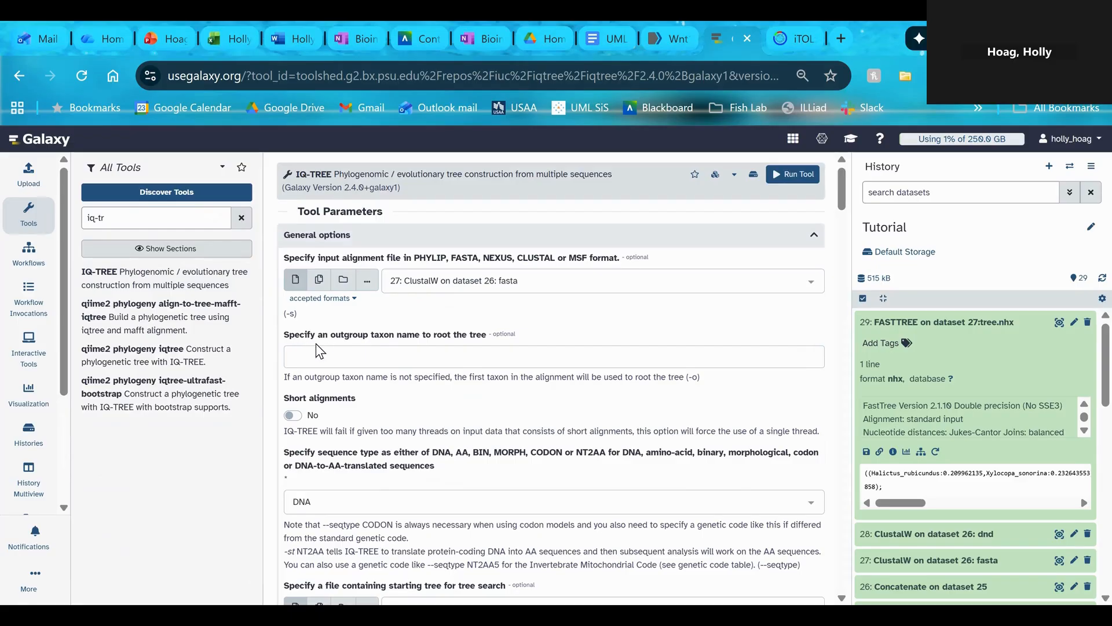
{"action": "left_click", "coordinate": [395, 360]}
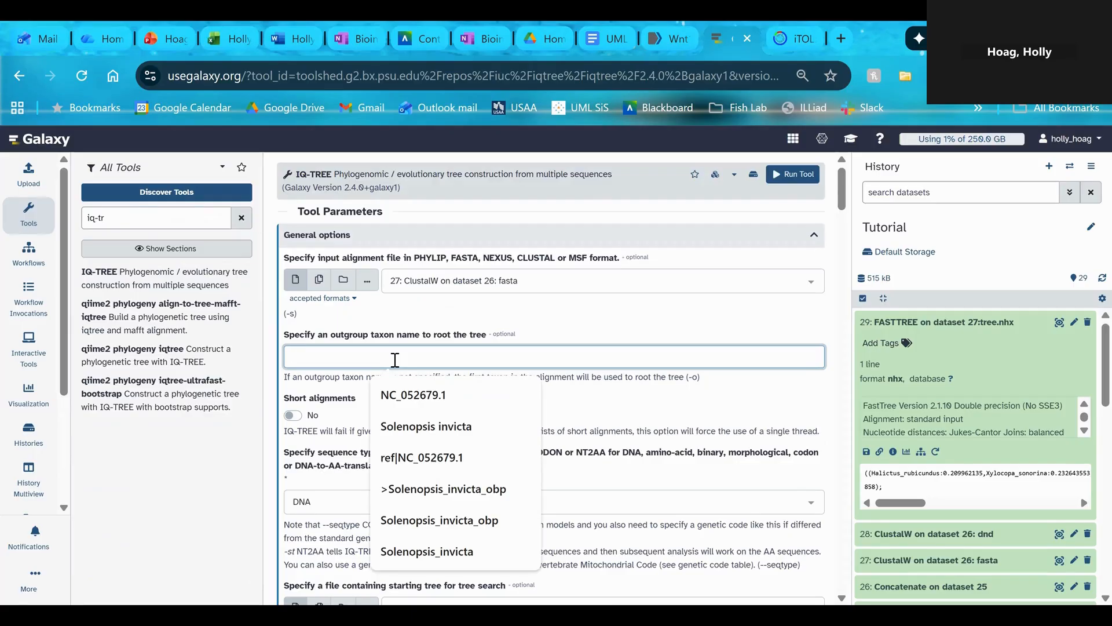
{"action": "left_click", "coordinate": [417, 430]}
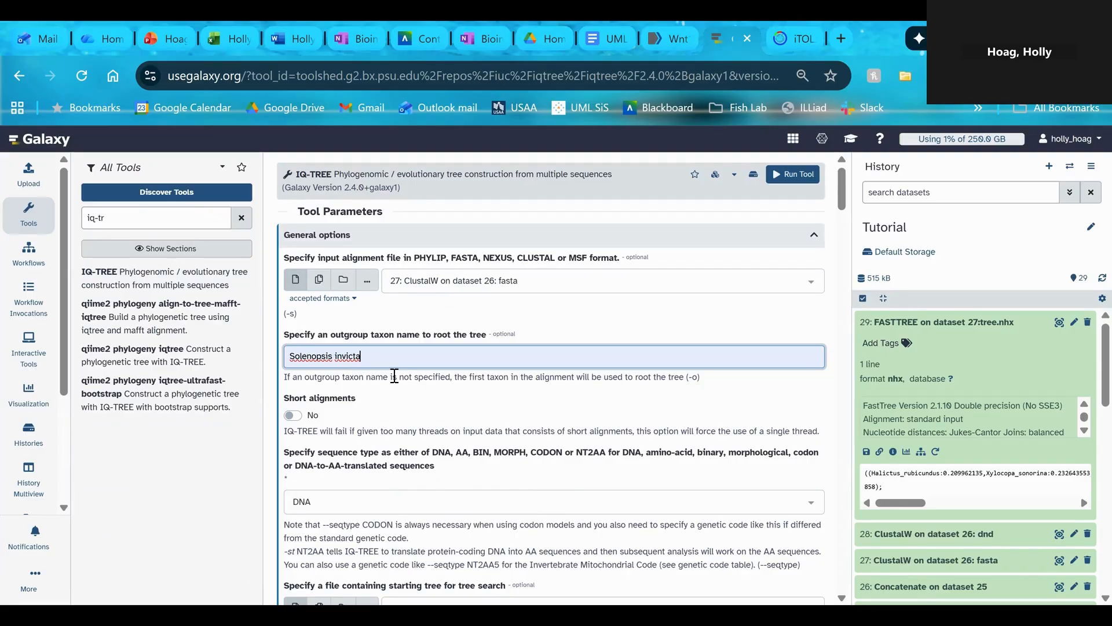
{"action": "left_click", "coordinate": [307, 381]}
{"action": "left_click_drag", "start_coordinate": [284, 377], "coordinate": [720, 383]}
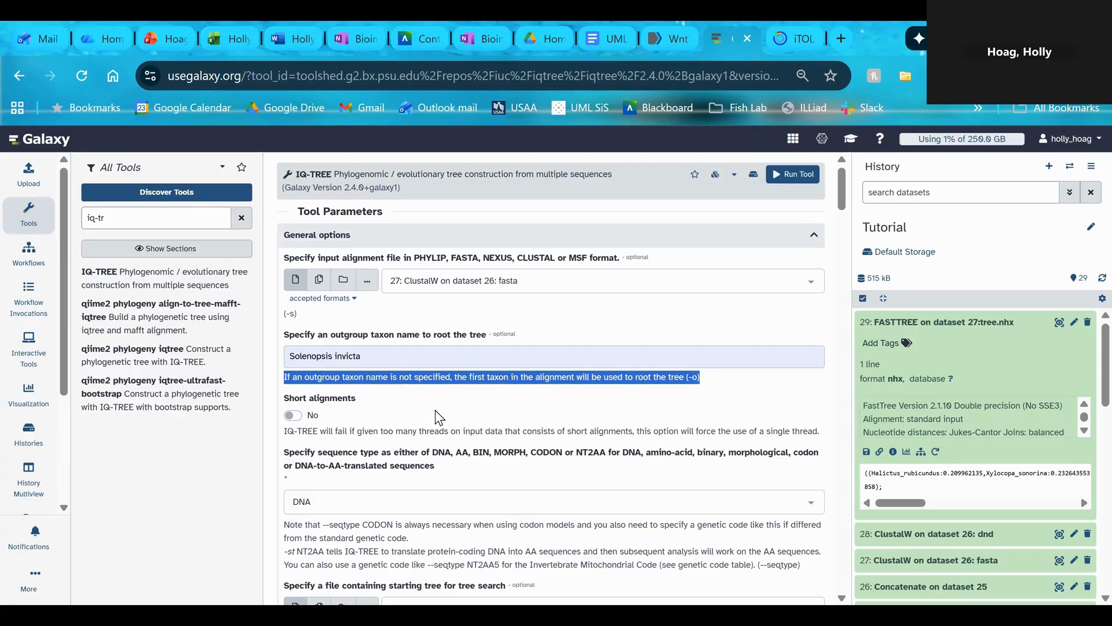
{"action": "left_click", "coordinate": [379, 387]}
{"action": "scroll", "coordinate": [427, 403], "scroll_direction": "down", "scroll_amount": 1}
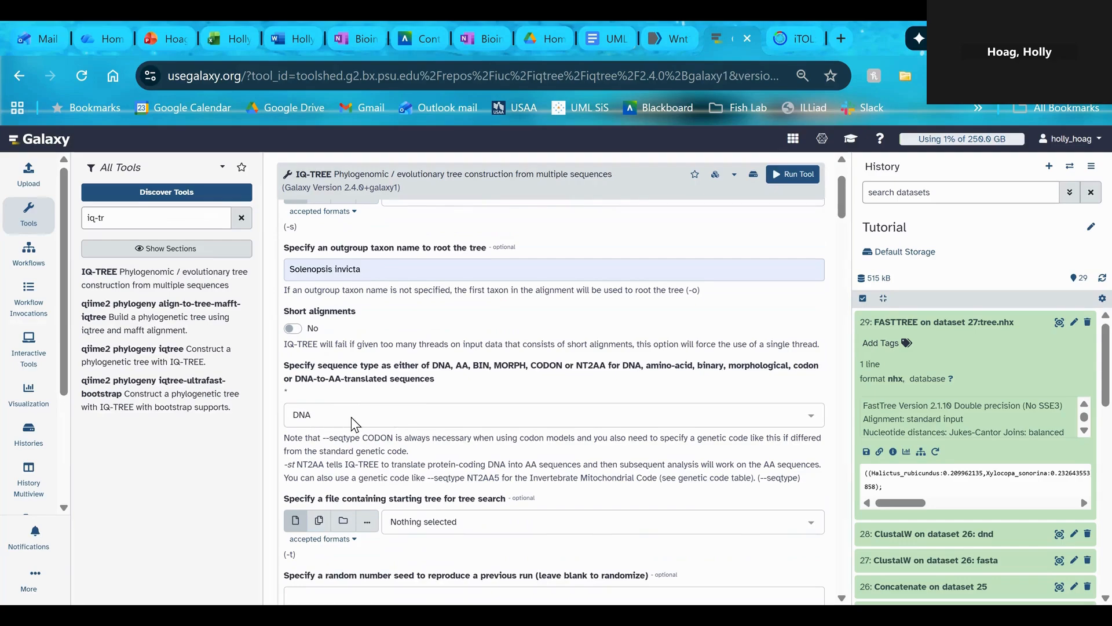
{"action": "scroll", "coordinate": [381, 373], "scroll_direction": "down", "scroll_amount": 3}
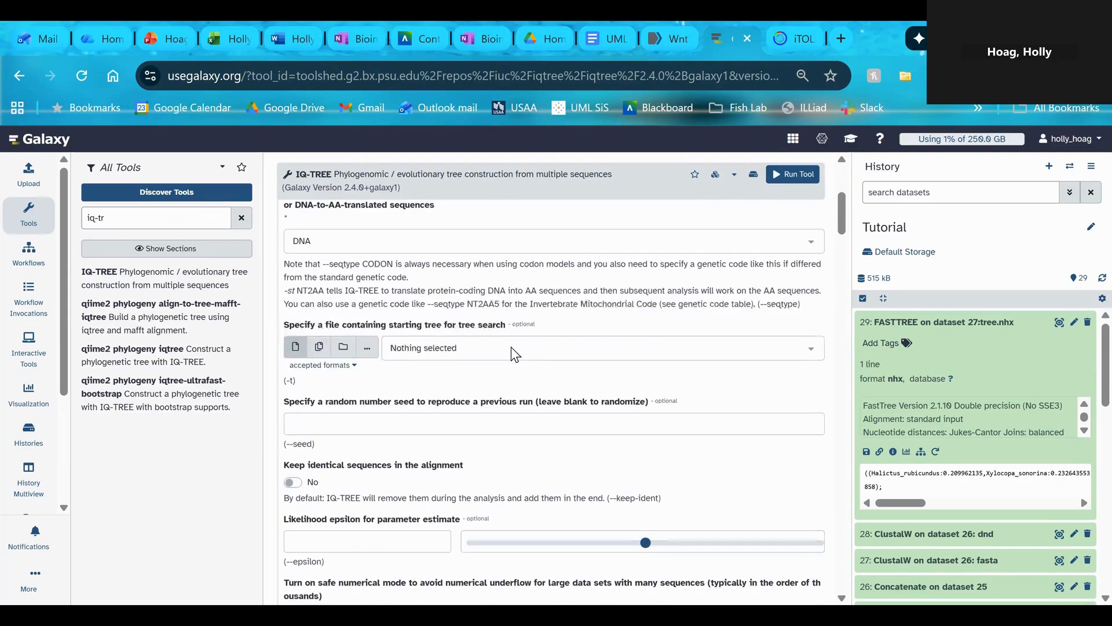
{"action": "scroll", "coordinate": [513, 341], "scroll_direction": "down", "scroll_amount": 7}
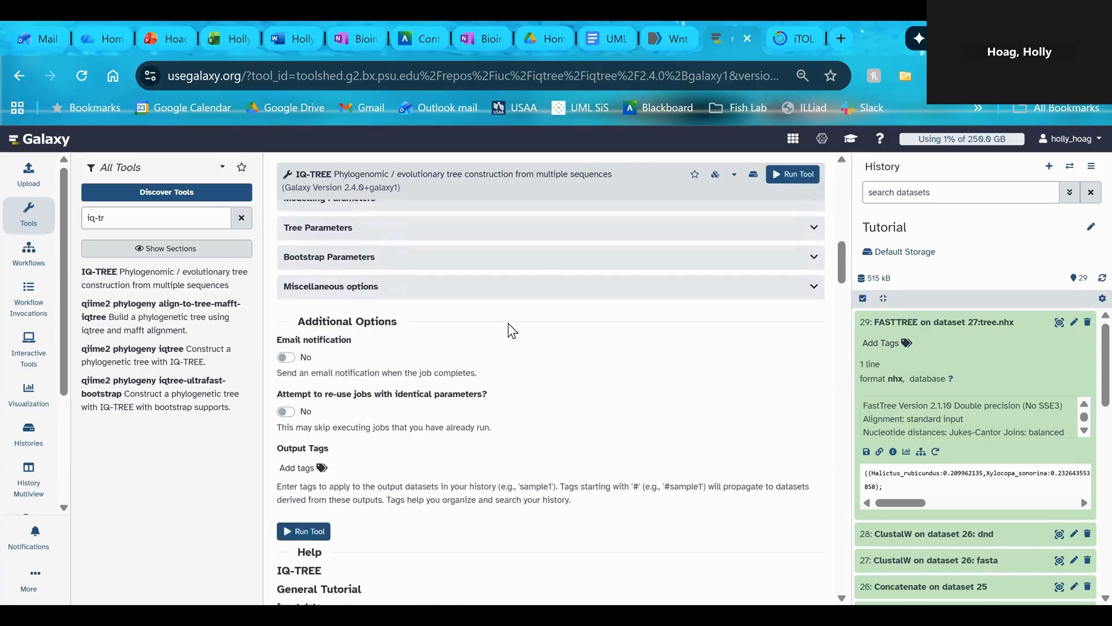
{"action": "left_click", "coordinate": [302, 444]}
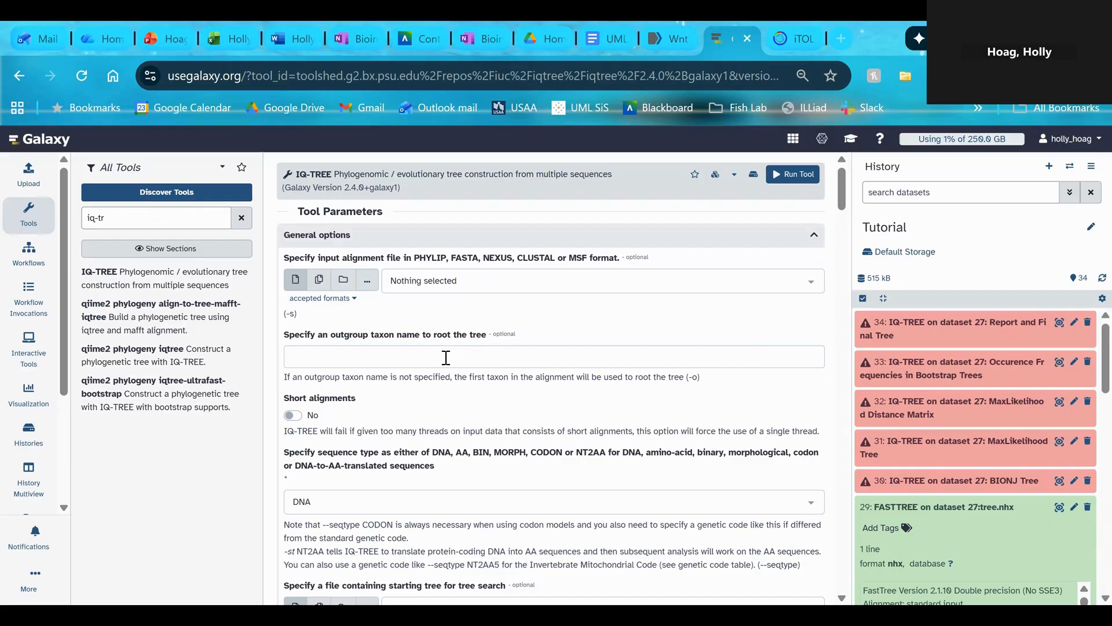
Set the IQ-TREE outgroup taxon name to Solenopsis_invicta, with an underscore and no leading ">"
{"action": "left_click", "coordinate": [413, 354]}
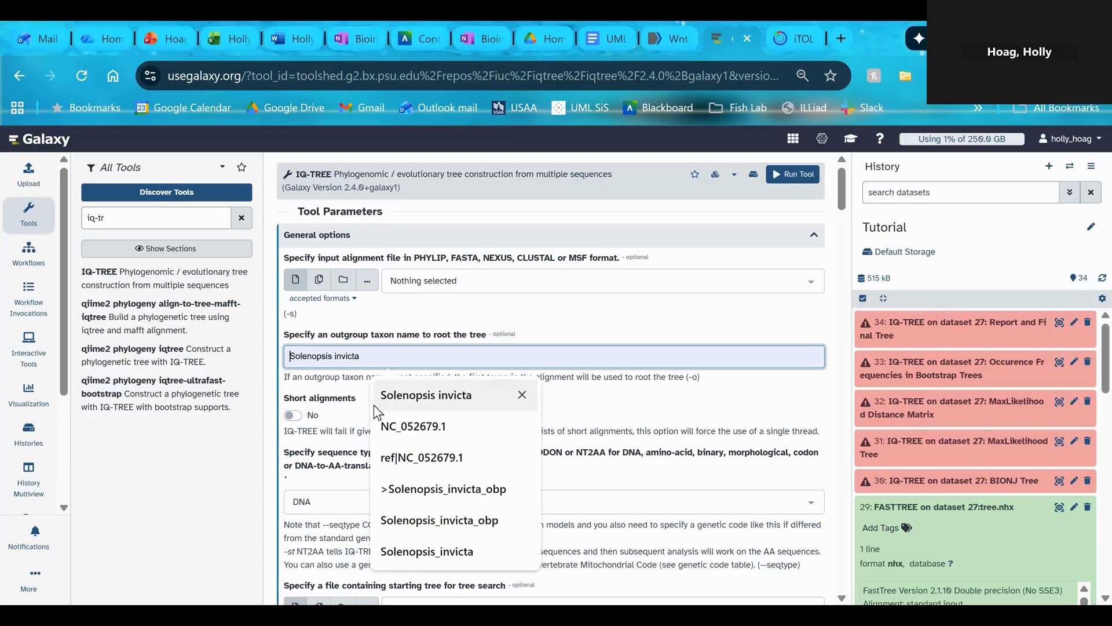
{"action": "left_click", "coordinate": [420, 560]}
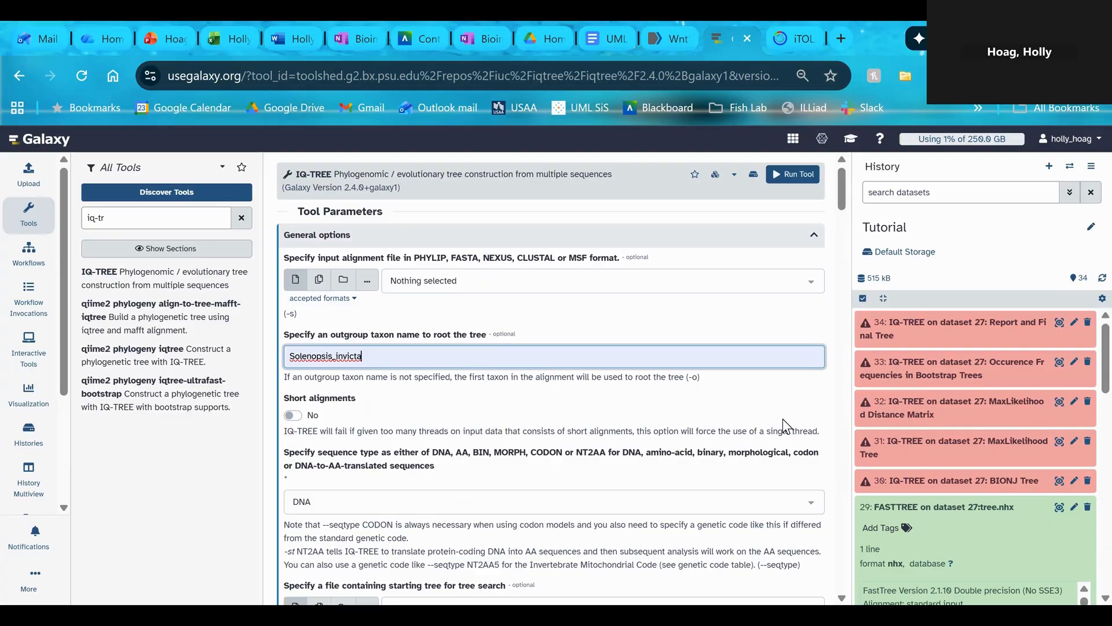
{"action": "left_click", "coordinate": [290, 360]}
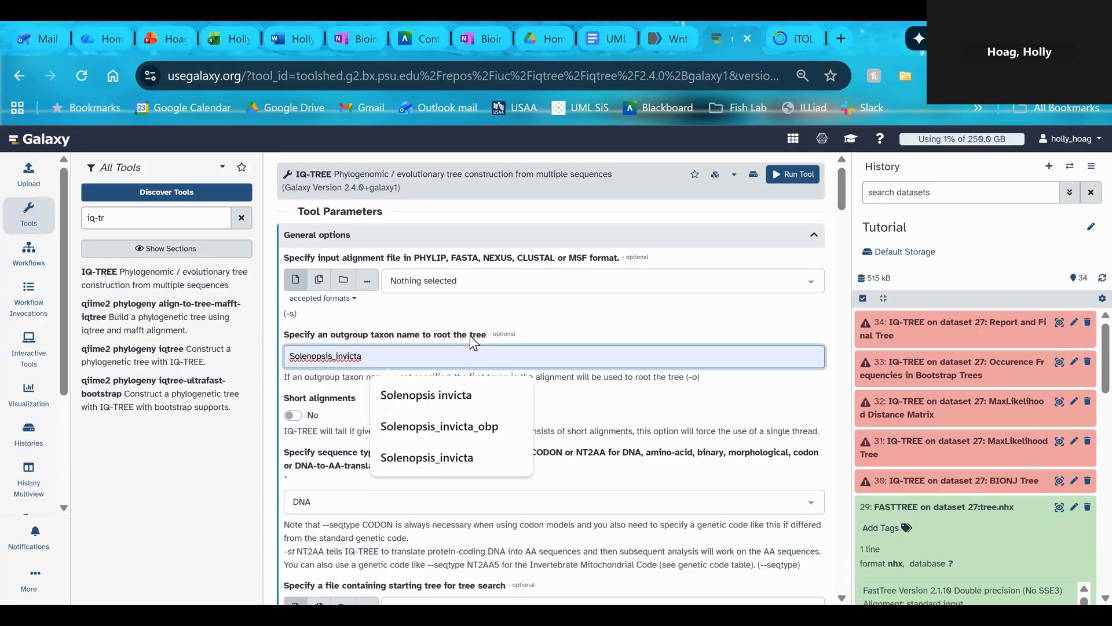
{"action": "type", "text": ">"}
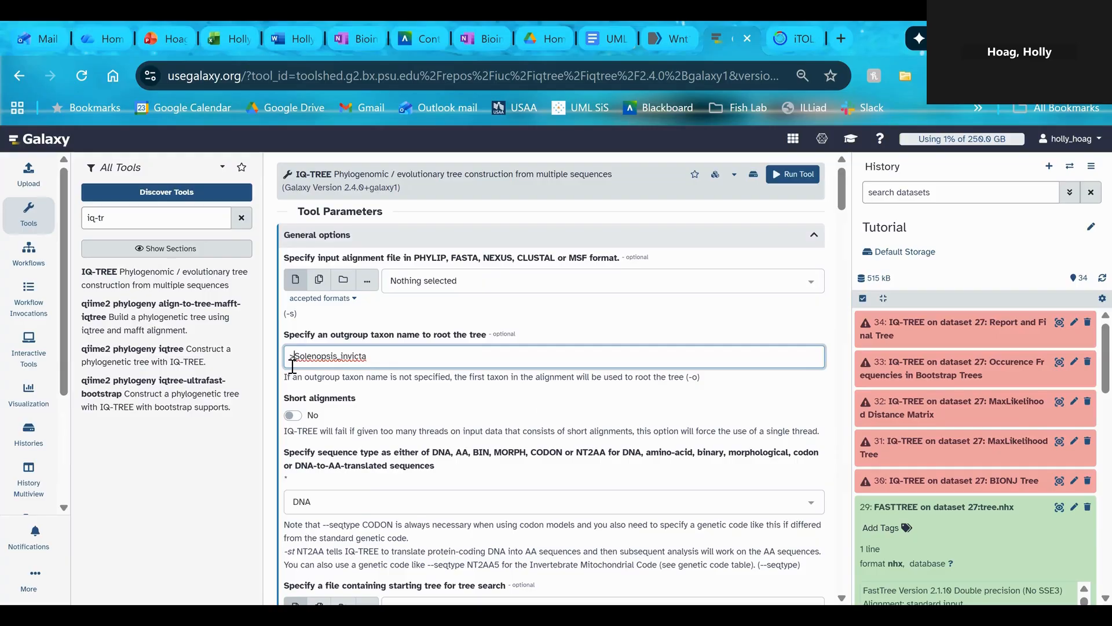
{"action": "key", "text": "BackSpace"}
Select the ClustalW FASTA output, dataset 27, as the IQ-TREE input alignment and run the tool with sequence type DNA
{"action": "left_click", "coordinate": [449, 283]}
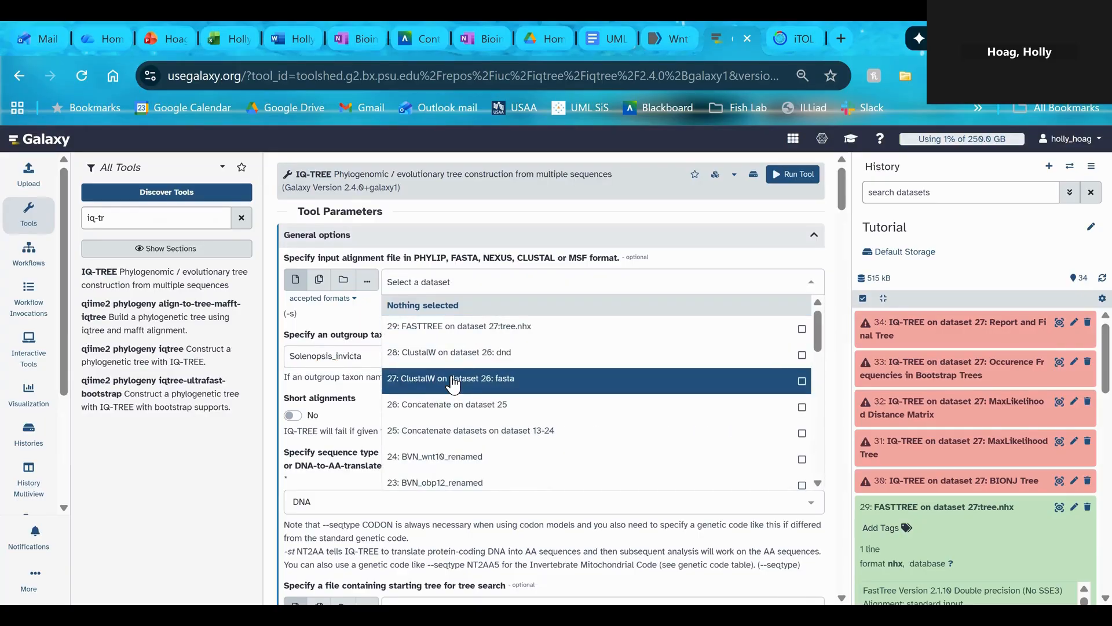
{"action": "left_click", "coordinate": [457, 384]}
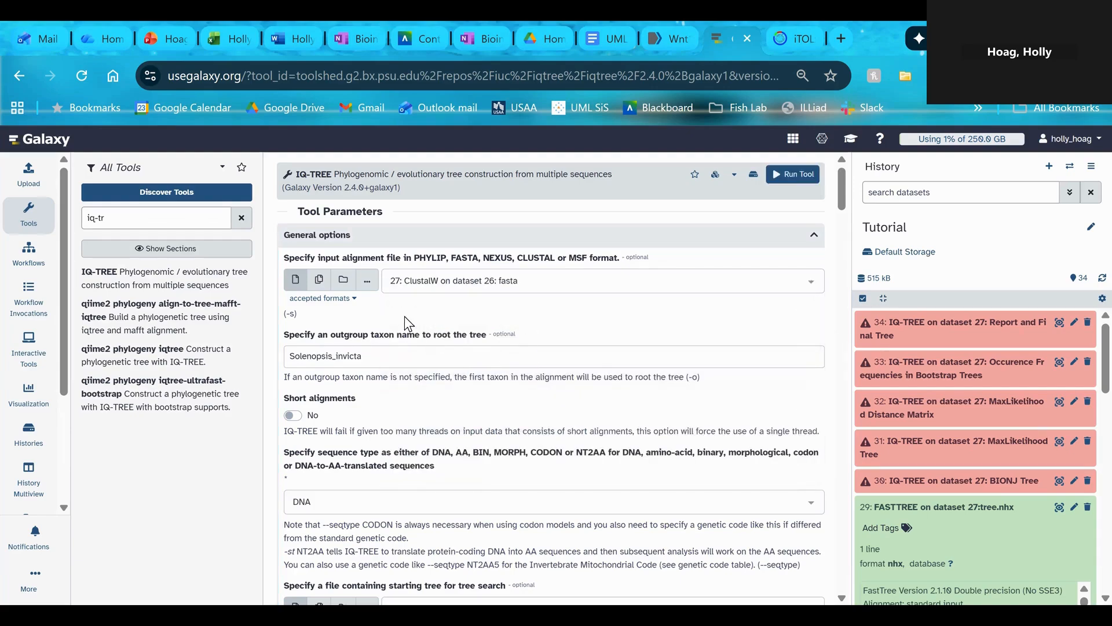
{"action": "scroll", "coordinate": [424, 350], "scroll_direction": "down", "scroll_amount": 1}
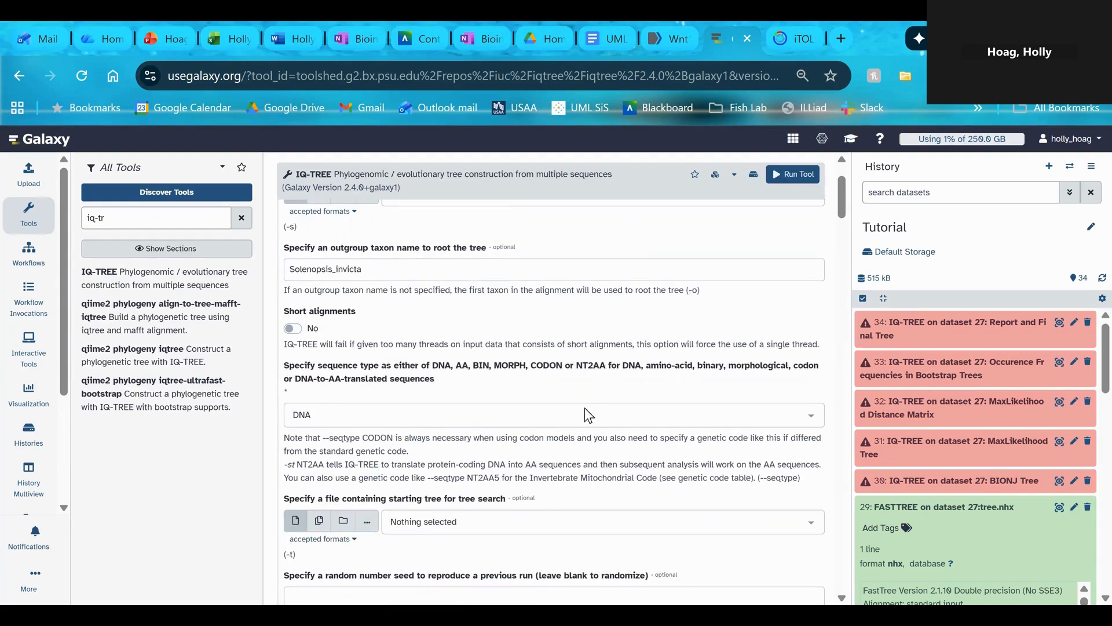
{"action": "left_click", "coordinate": [787, 179]}
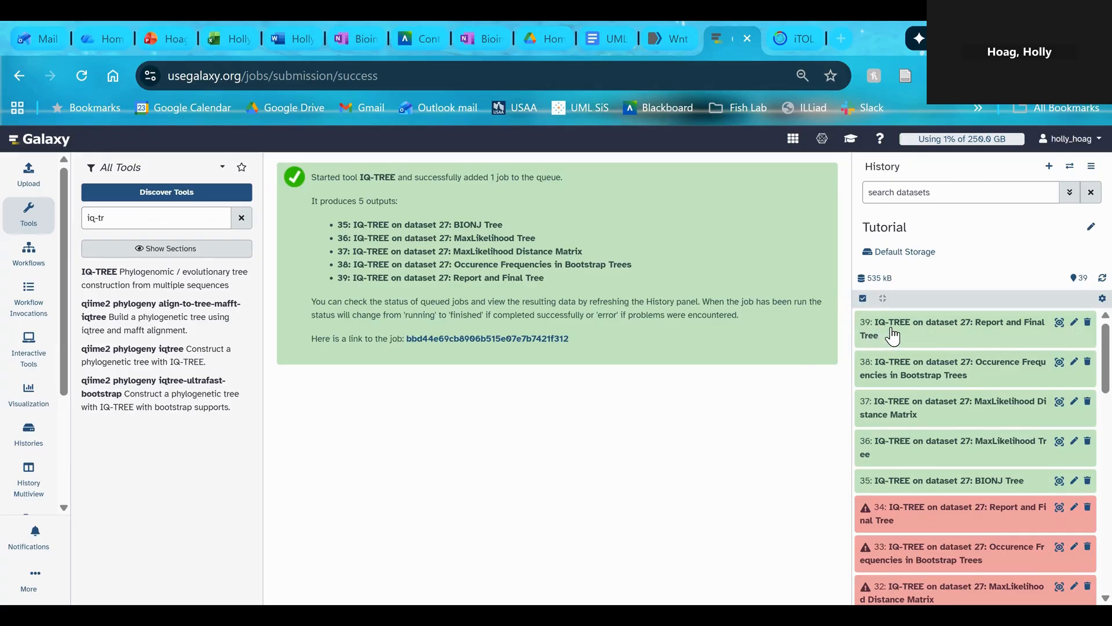
Preview the successful IQ-TREE Report and Final Tree output, examine the drawn tree and select its Newick-format text
{"action": "left_click", "coordinate": [1061, 324]}
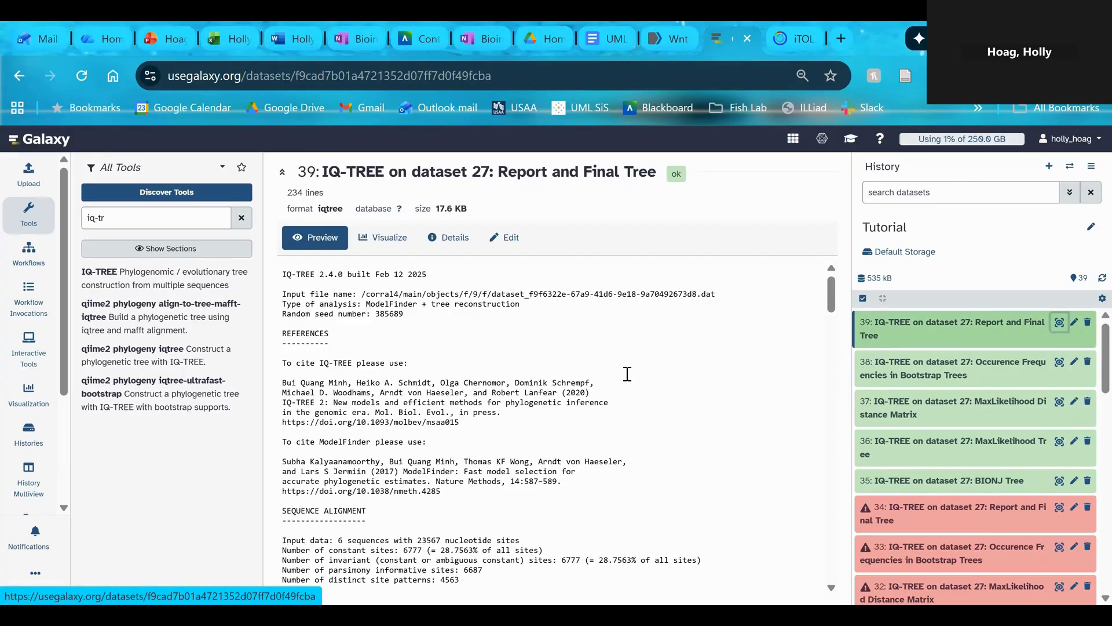
{"action": "scroll", "coordinate": [627, 374], "scroll_direction": "down", "scroll_amount": 4}
{"action": "scroll", "coordinate": [627, 371], "scroll_direction": "down", "scroll_amount": 5}
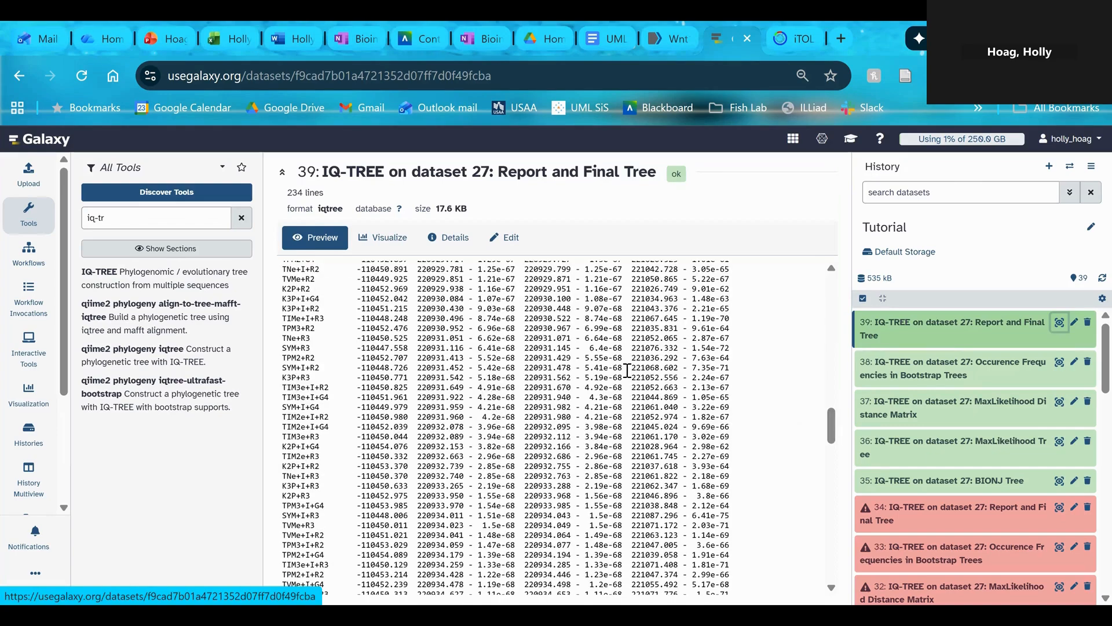
{"action": "scroll", "coordinate": [628, 374], "scroll_direction": "down", "scroll_amount": 5}
{"action": "scroll", "coordinate": [626, 368], "scroll_direction": "down", "scroll_amount": 4}
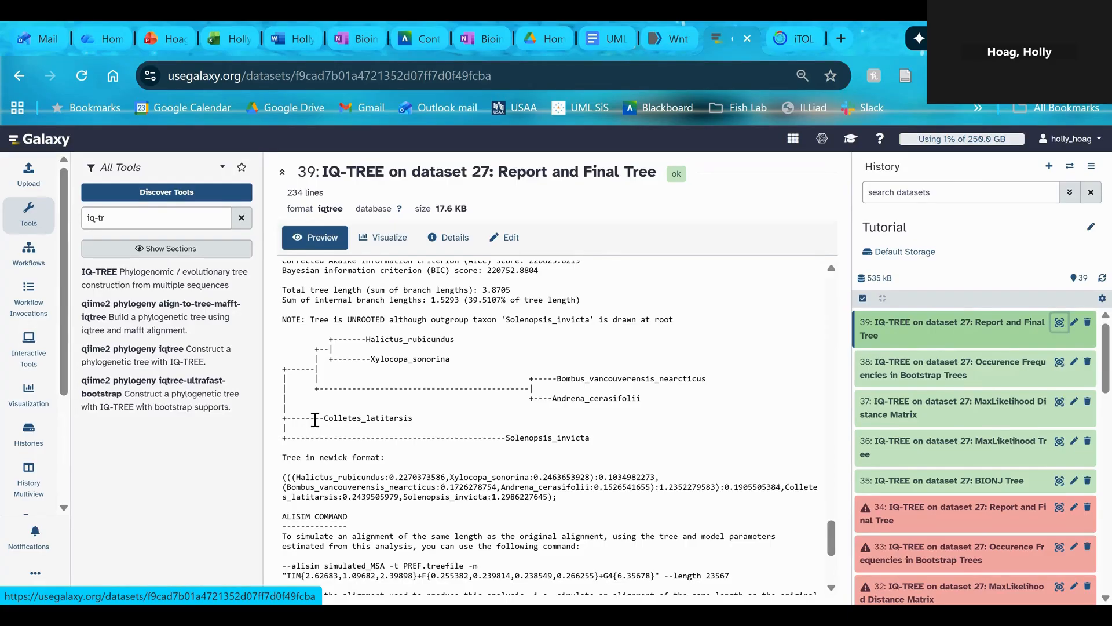
{"action": "left_click_drag", "start_coordinate": [283, 477], "coordinate": [592, 505]}
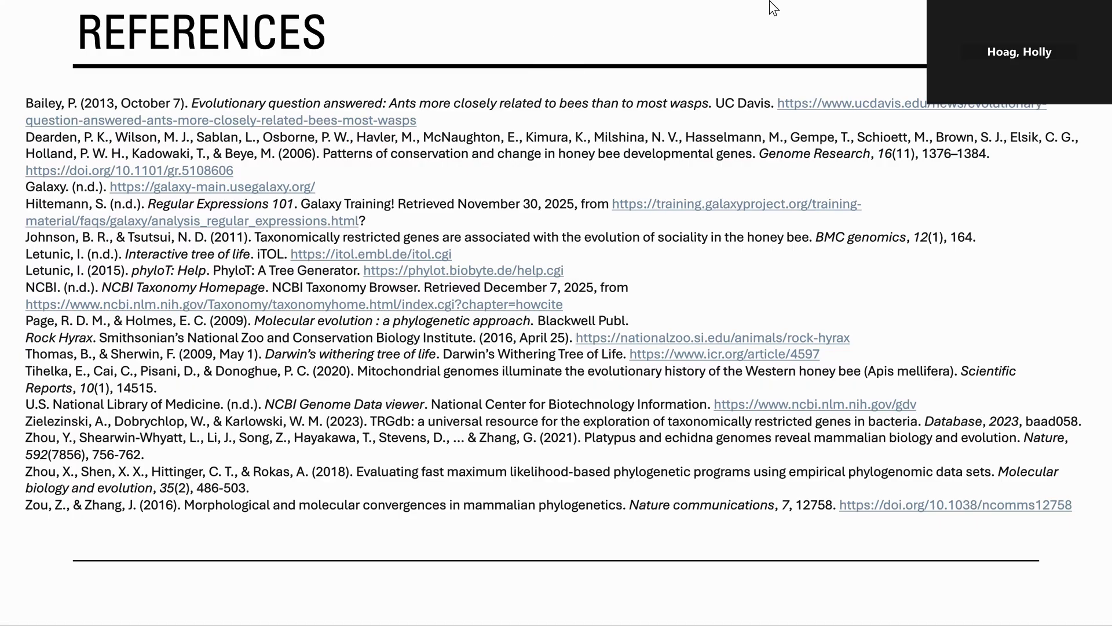
{"action": "mouse_move", "coordinate": [769, 0]}
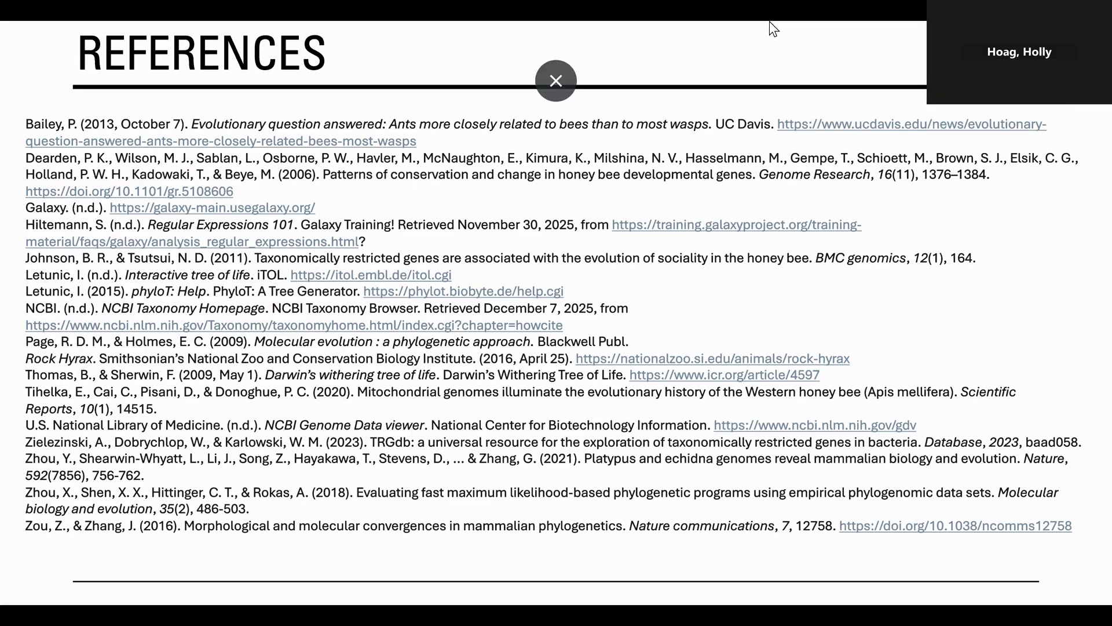